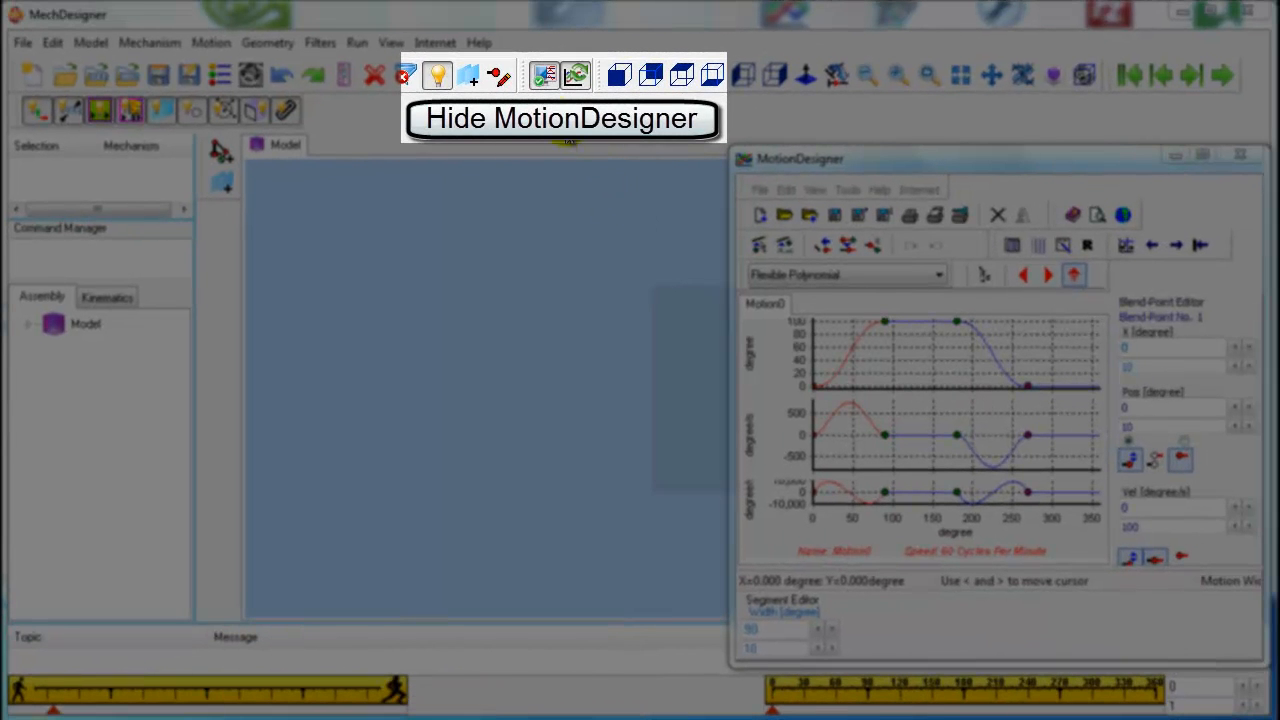
Hide the MotionDesigner window and spin the model view so all three reference planes show at an angle
left_click(541, 80)
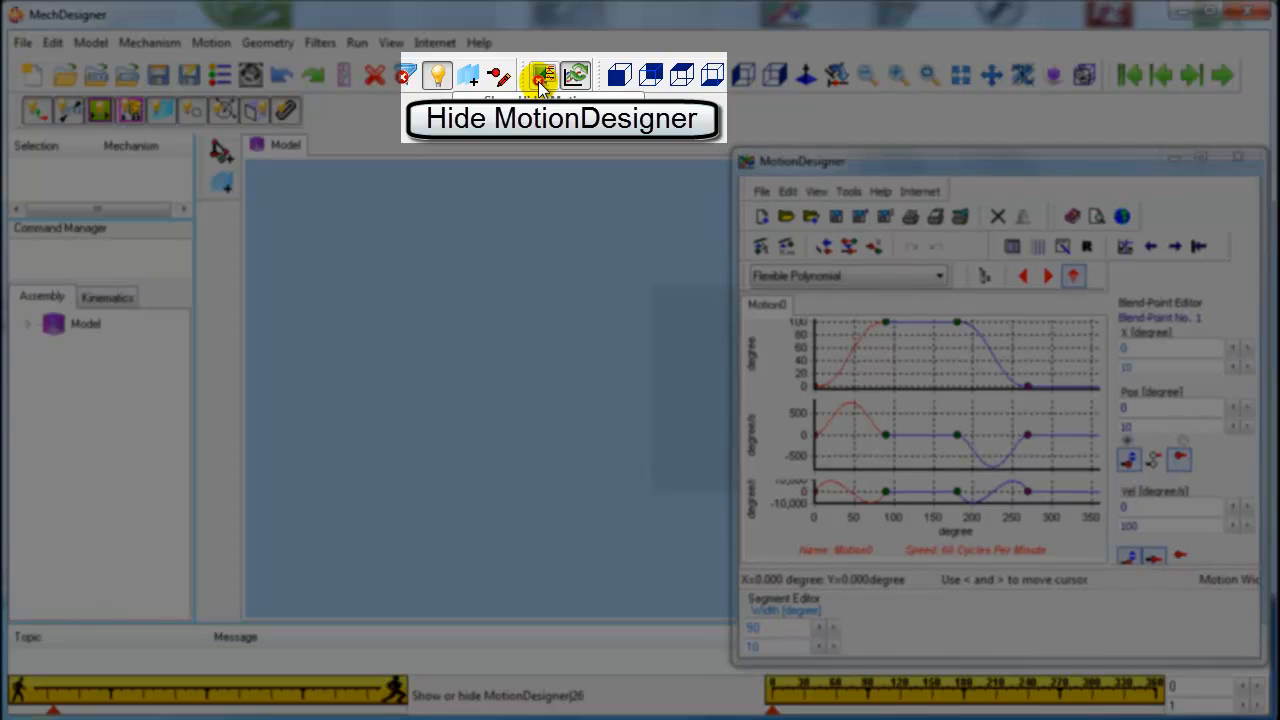
left_click(541, 84)
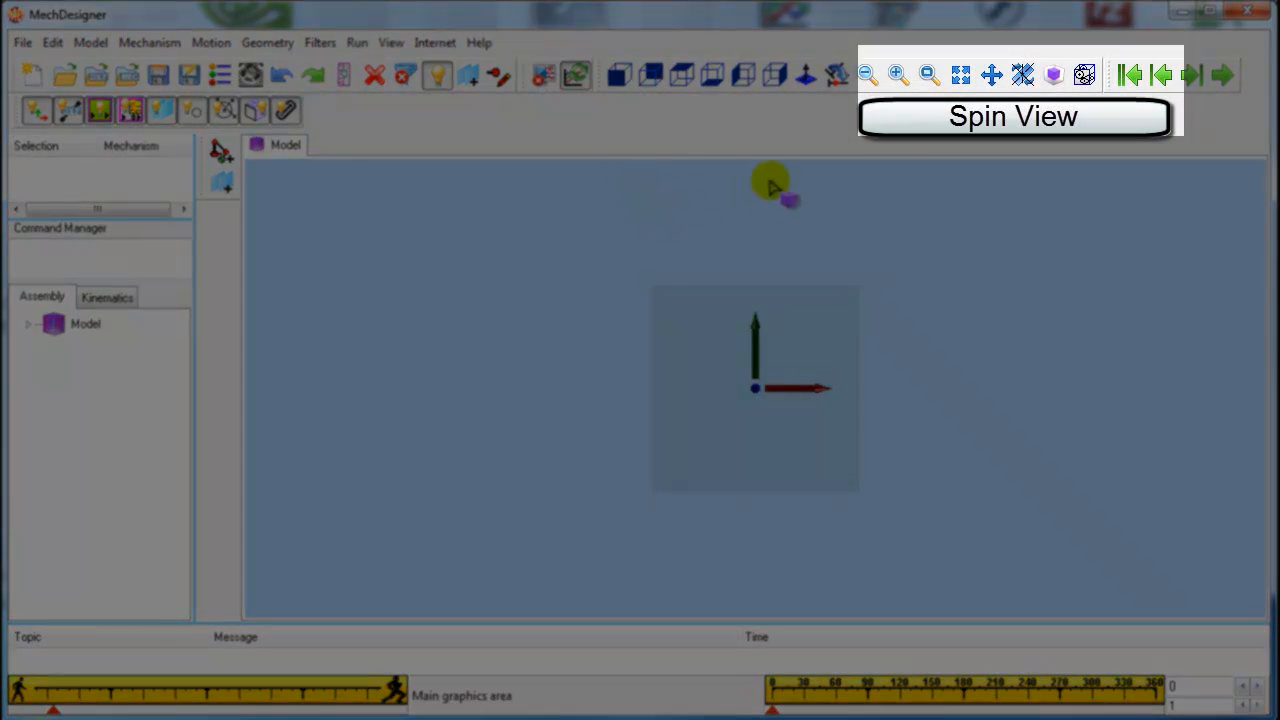
left_click(1022, 80)
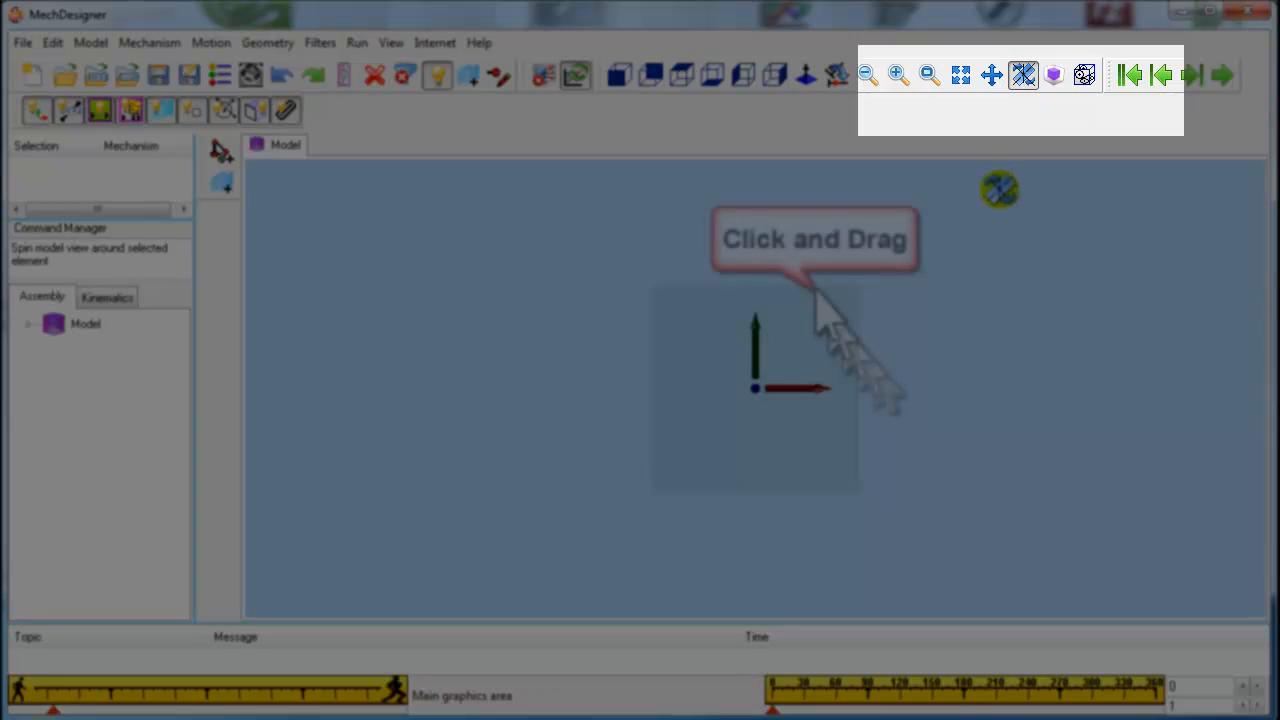
left_click_drag(947, 226, 896, 257)
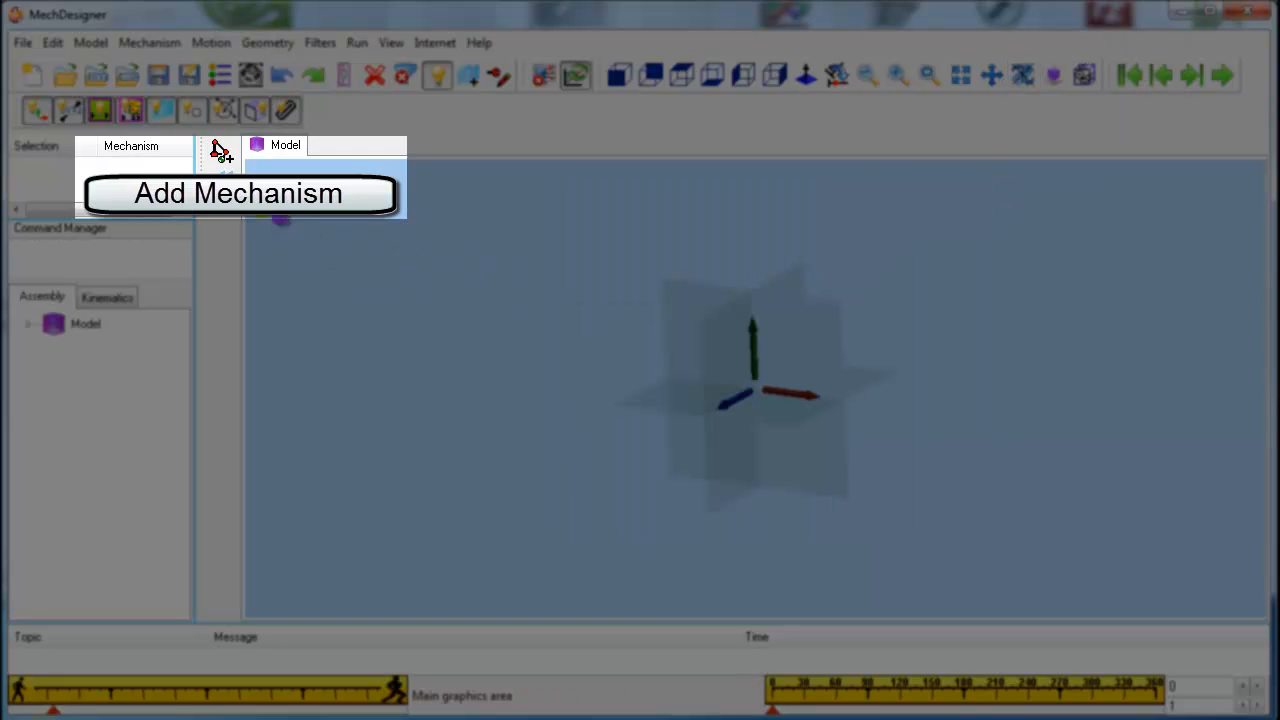
Add a mechanism on Plane3 of the model
left_click(220, 155)
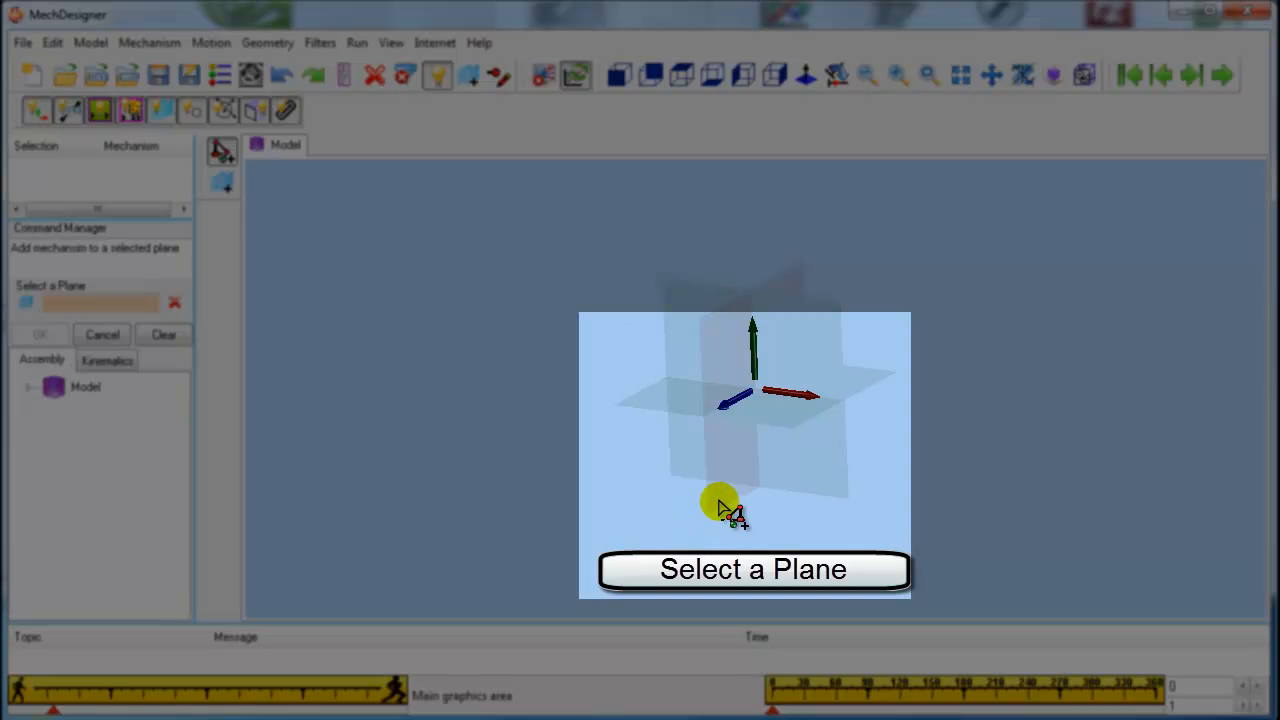
left_click(718, 507)
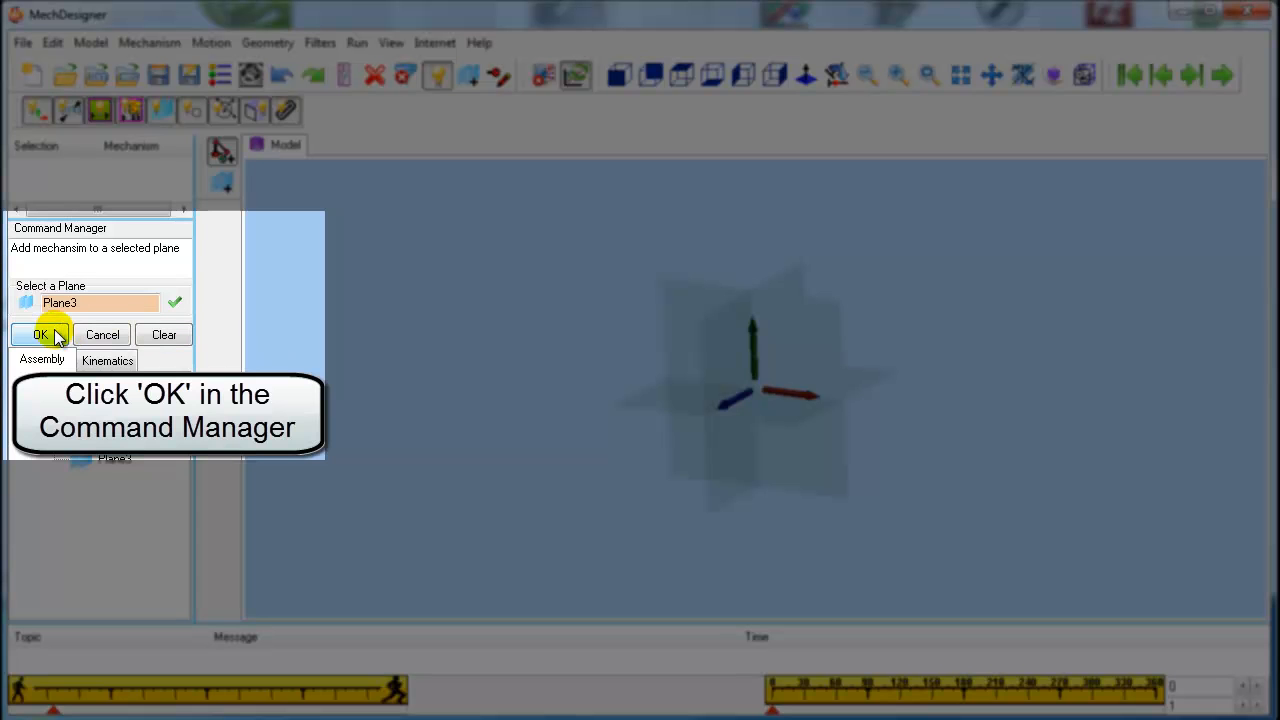
left_click(55, 336)
Open the BasePart for editing and sketch a line about 76 long, rising about 15 degrees, starting about 64 across and 15 up from the origin
middle_click_drag(538, 497, 452, 387)
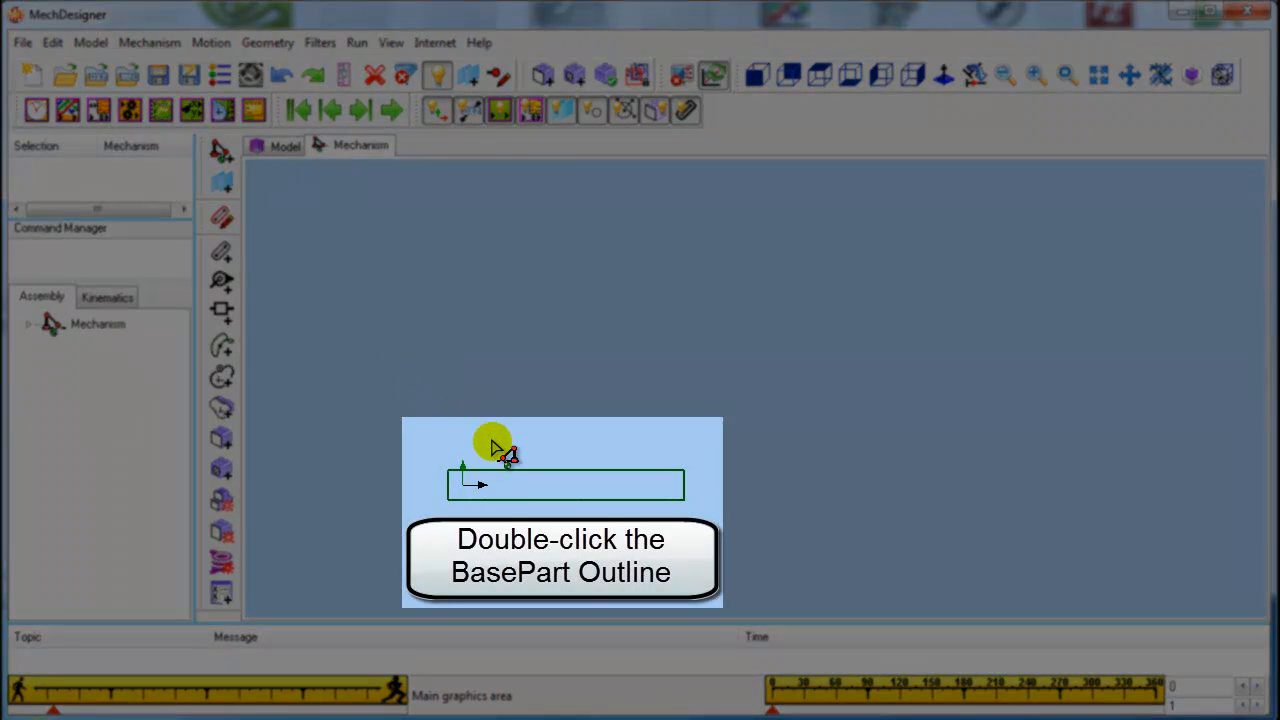
double_click(509, 478)
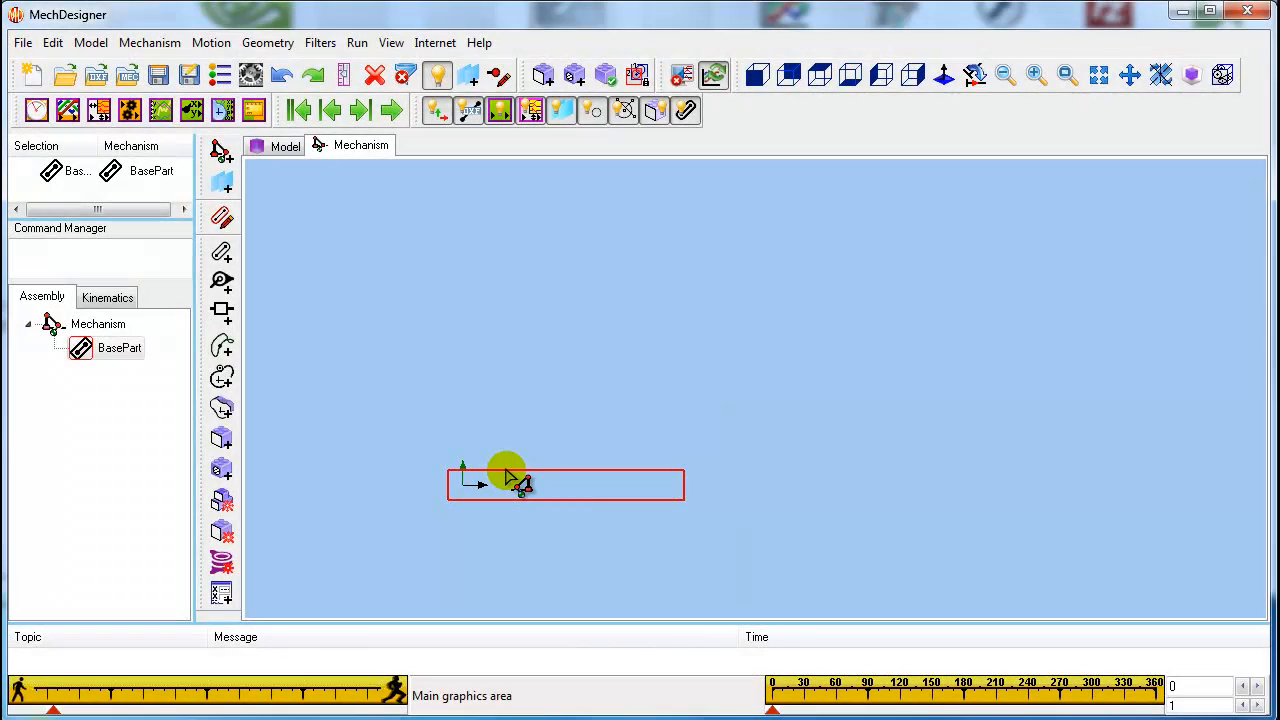
double_click(507, 478)
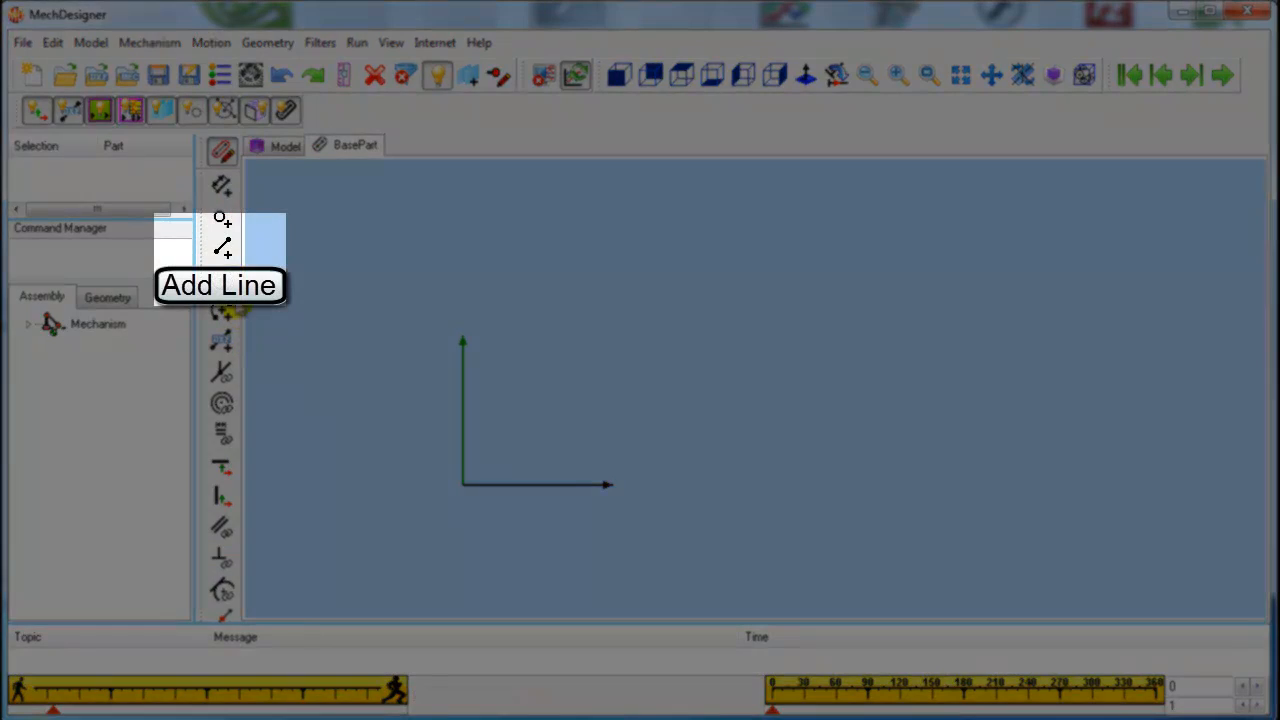
left_click(222, 248)
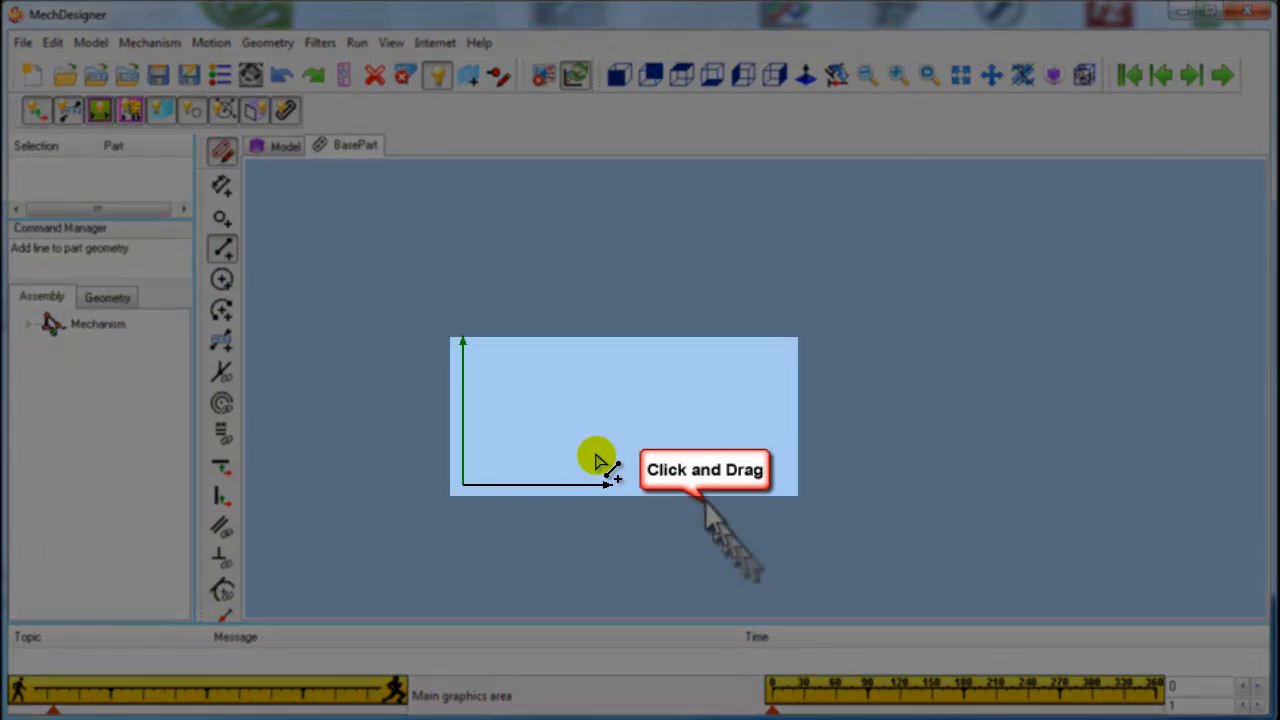
left_click_drag(596, 455, 748, 415)
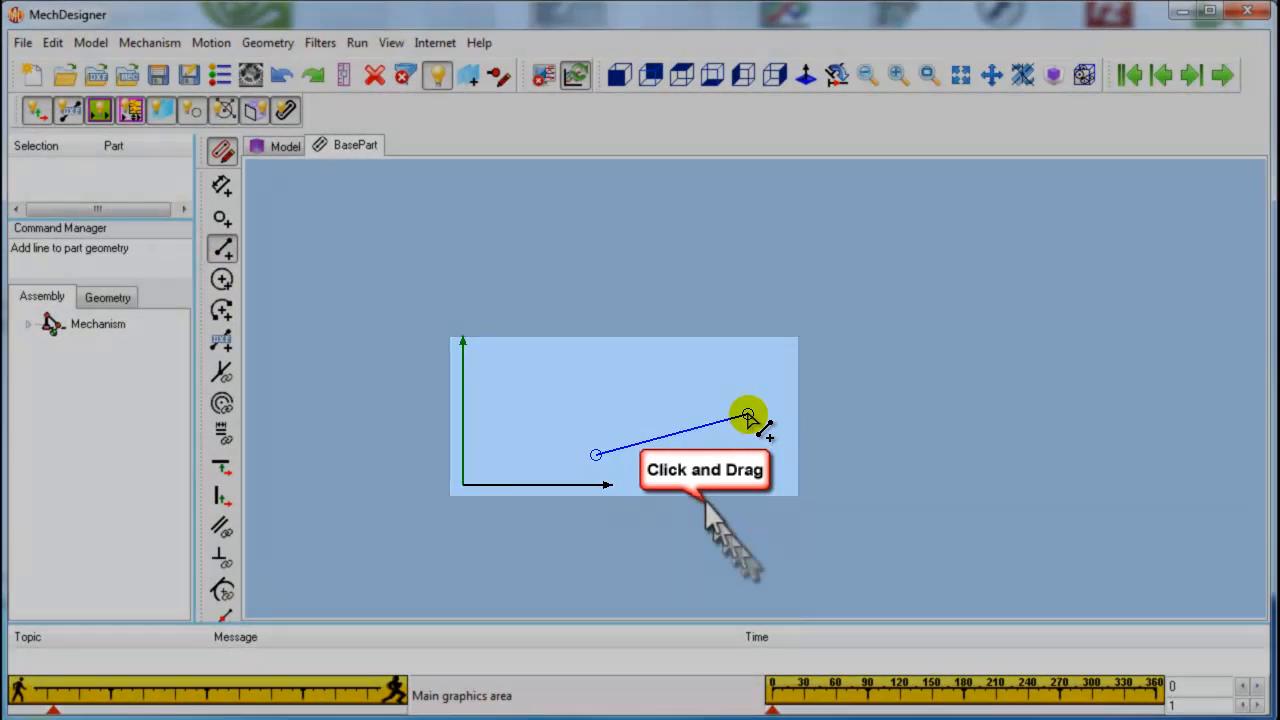
left_click(222, 248)
Dimension the line's length and the height of its lower end point above the X axis
left_click(222, 186)
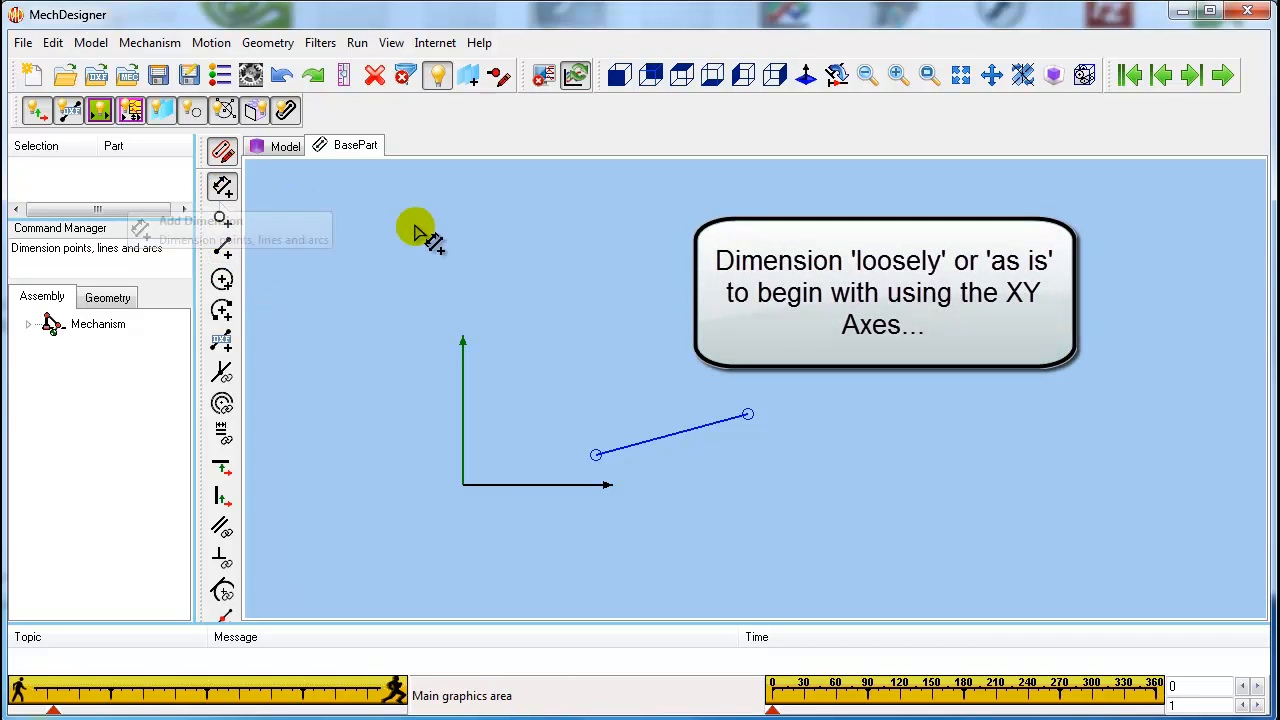
left_click(597, 459)
left_click(638, 506)
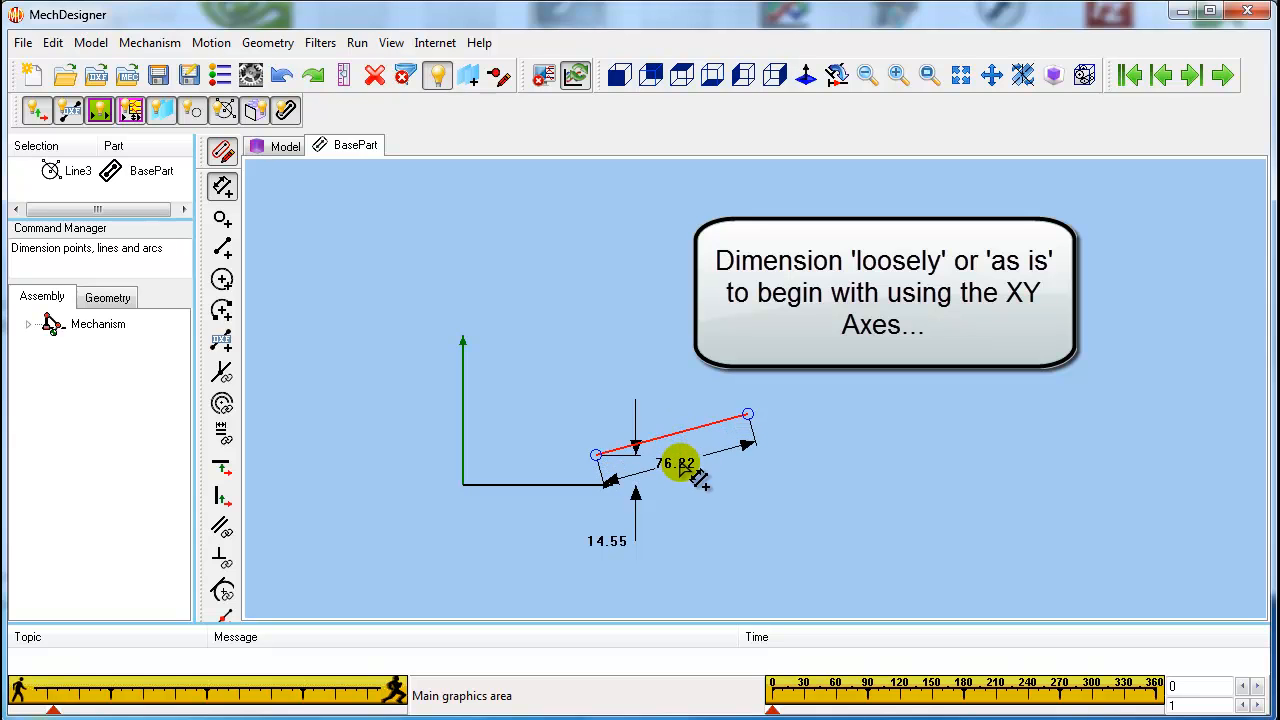
Dimension the line's angle to the X axis and its lower end point's horizontal distance from the Y axis
left_click(562, 486)
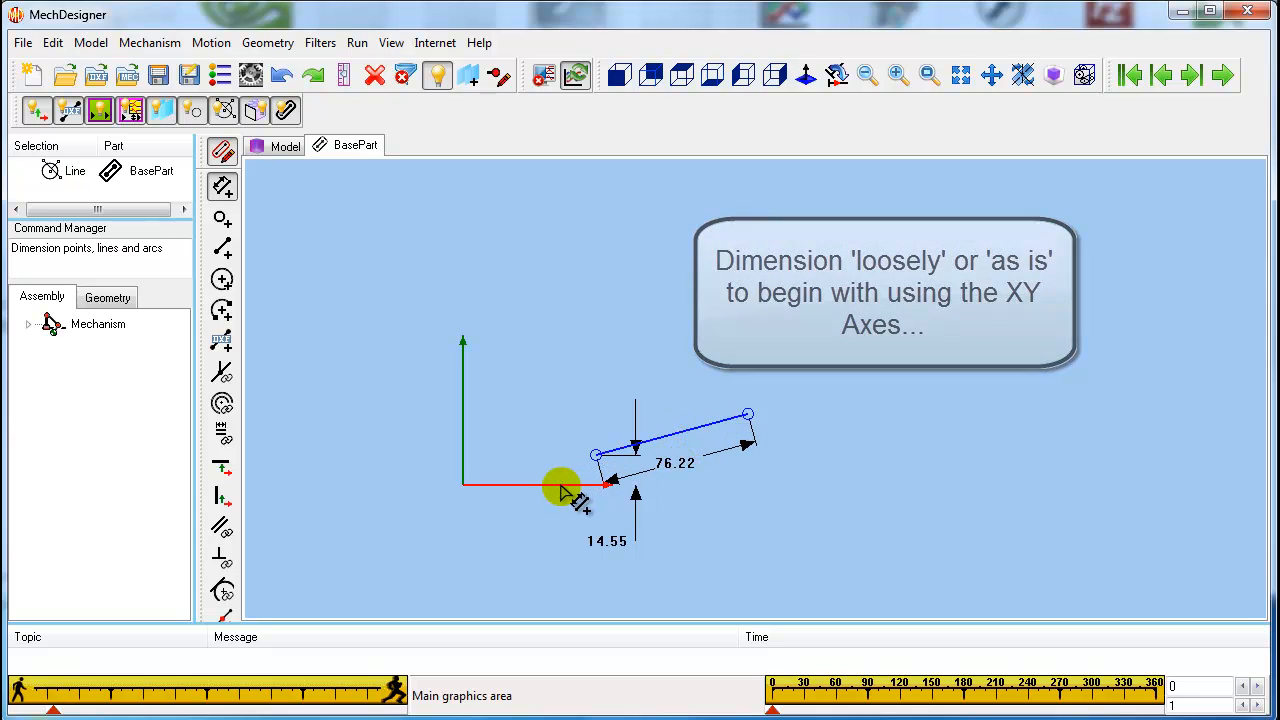
left_click(634, 455)
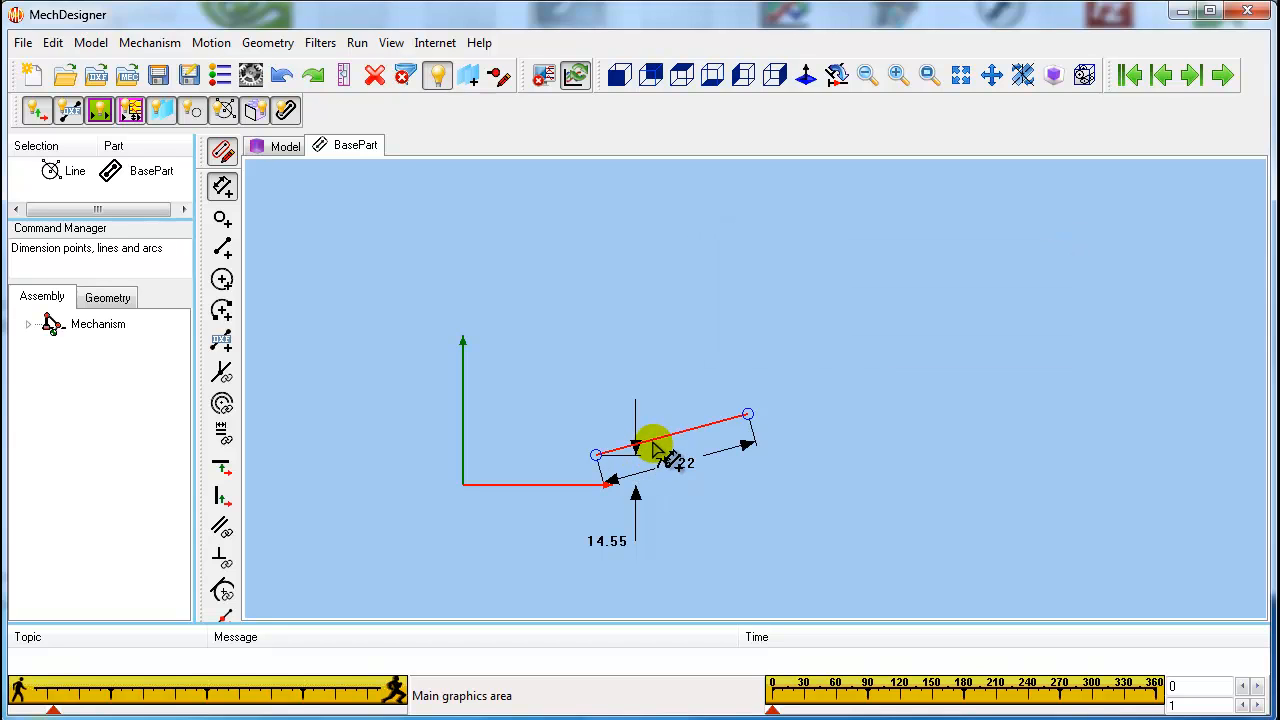
left_click(653, 445)
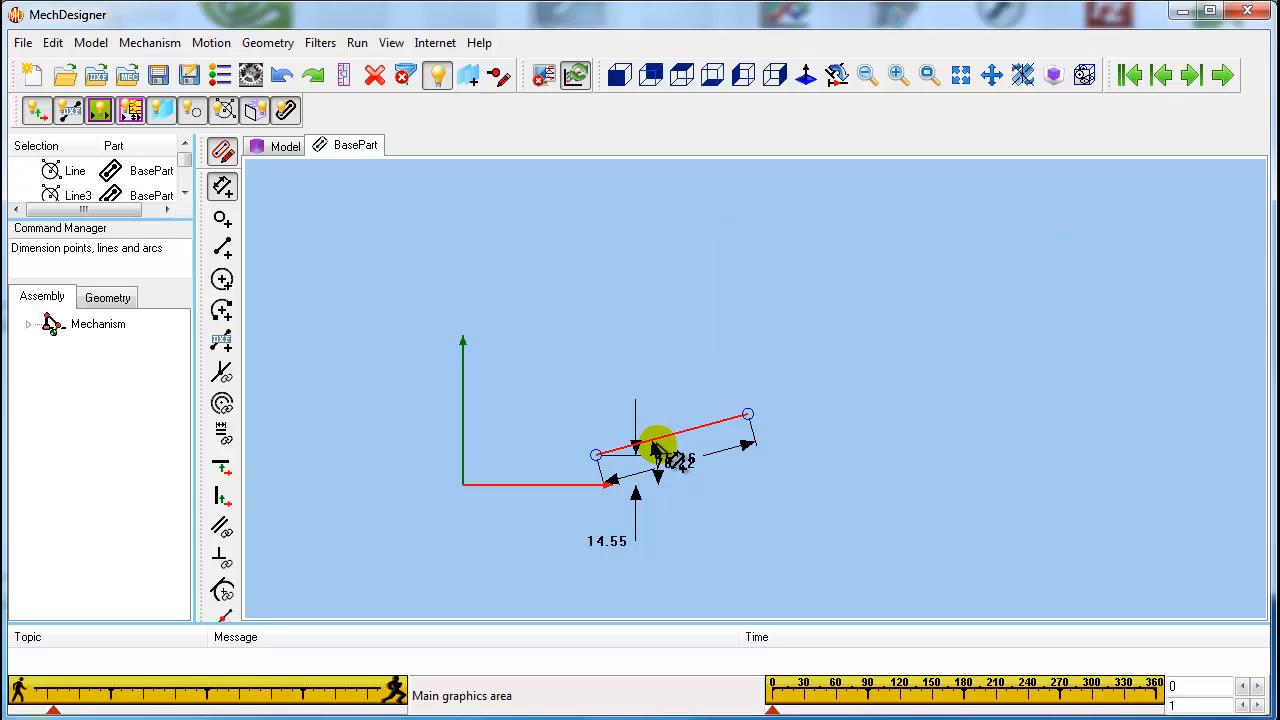
left_click(815, 466)
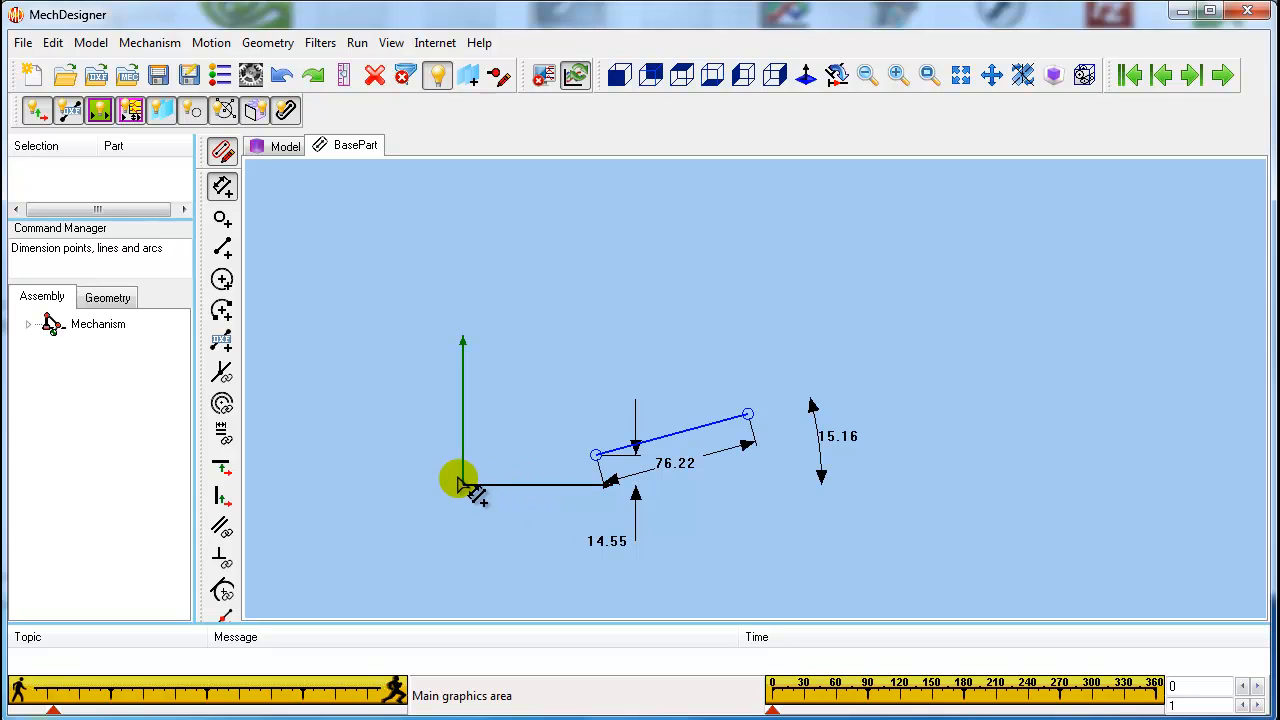
left_click(594, 457)
left_click(528, 508)
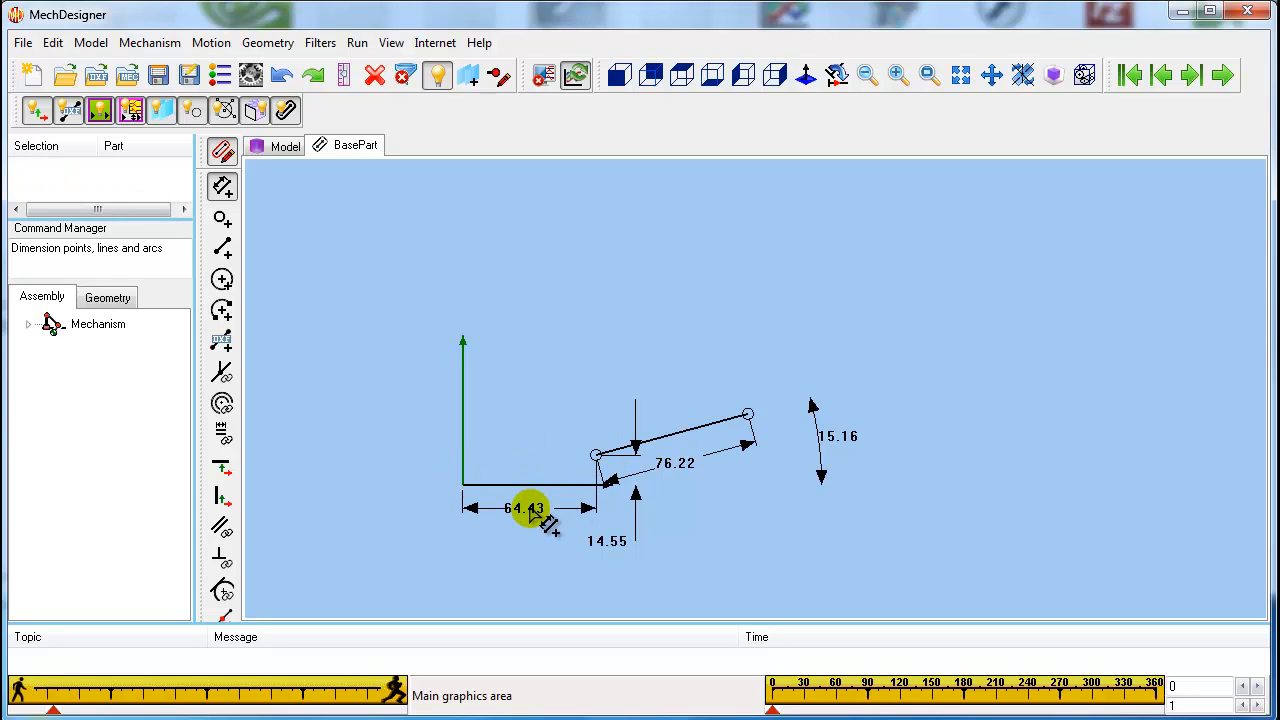
left_click(222, 188)
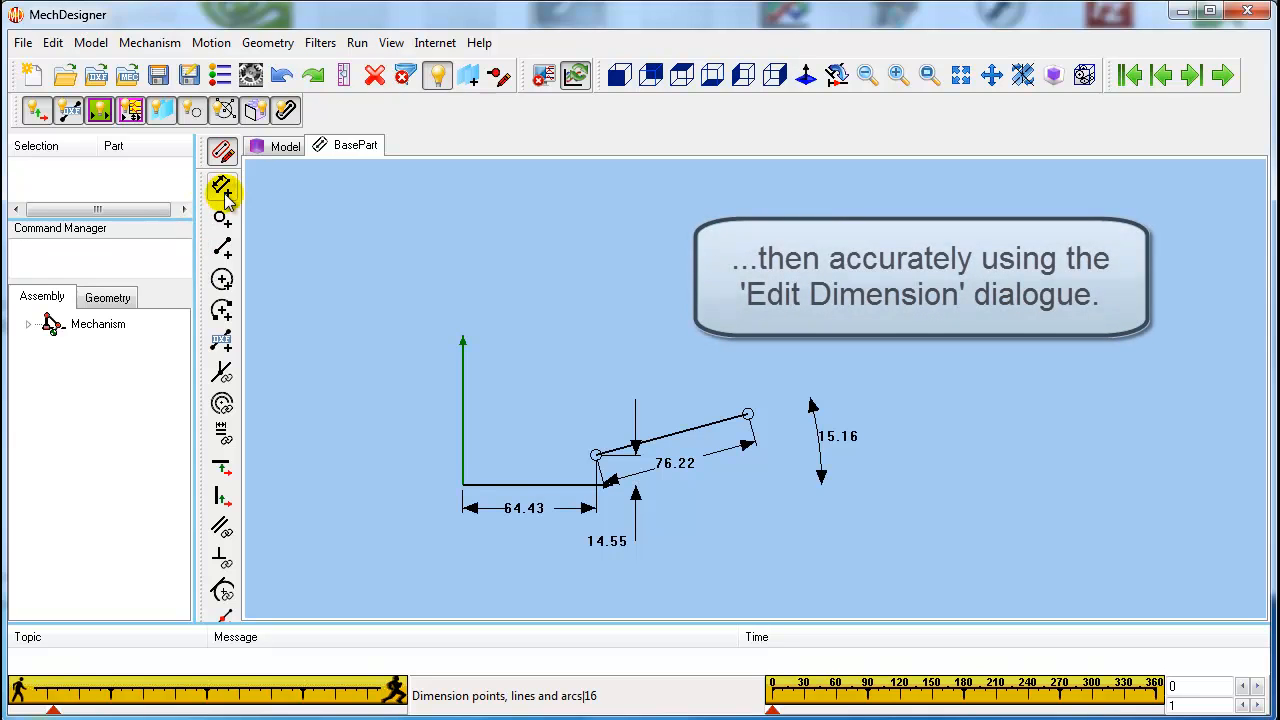
Round the lower end point's horizontal distance from the Y axis to 60
left_click(474, 512)
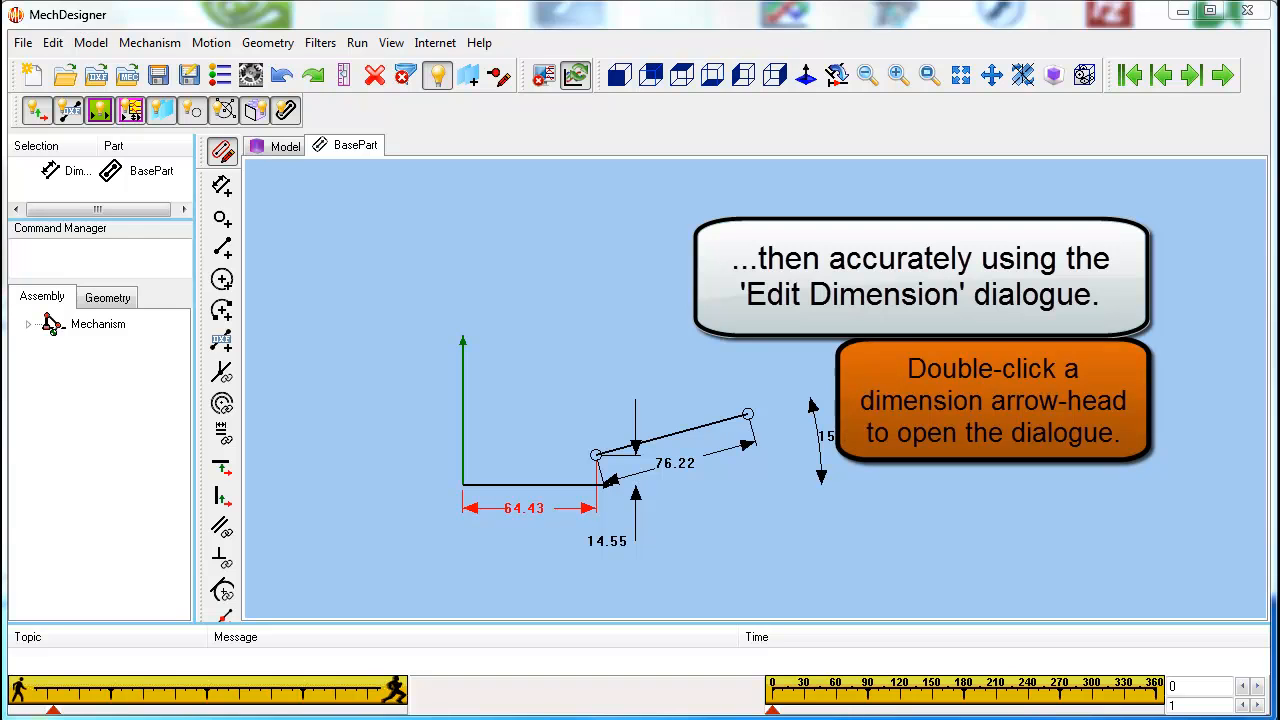
double_click(474, 511)
right_click(294, 325)
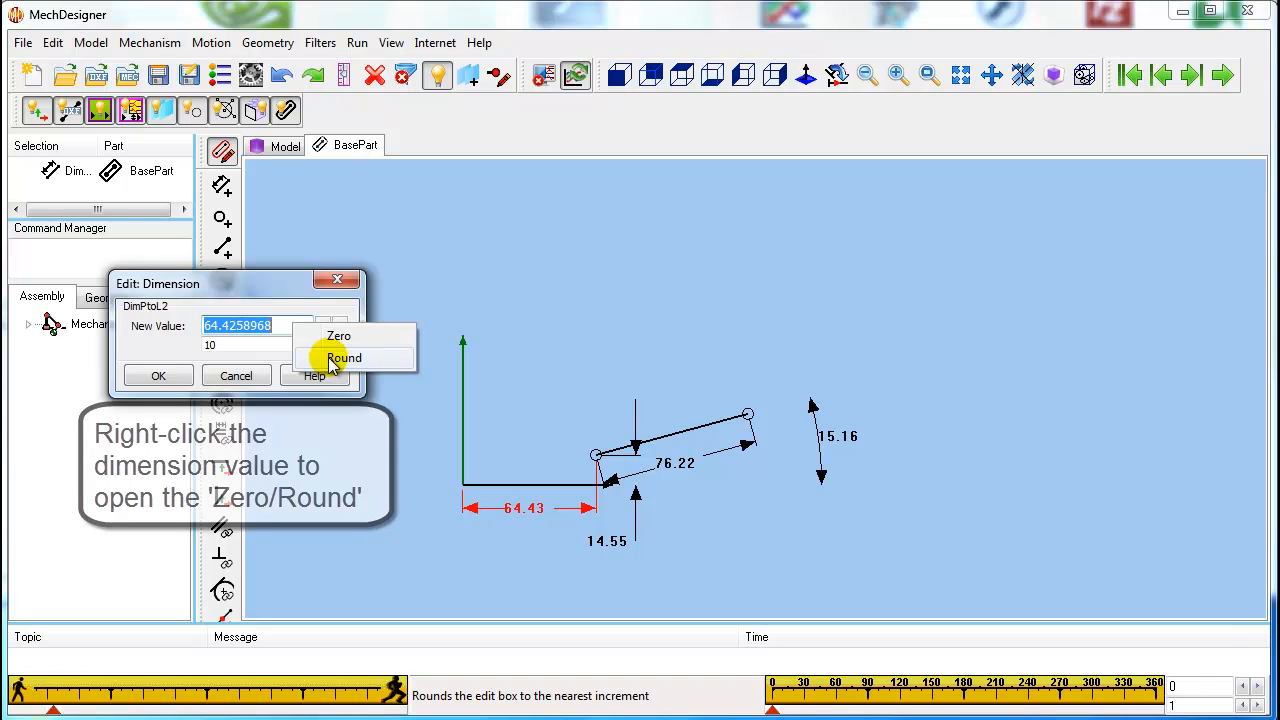
left_click(343, 358)
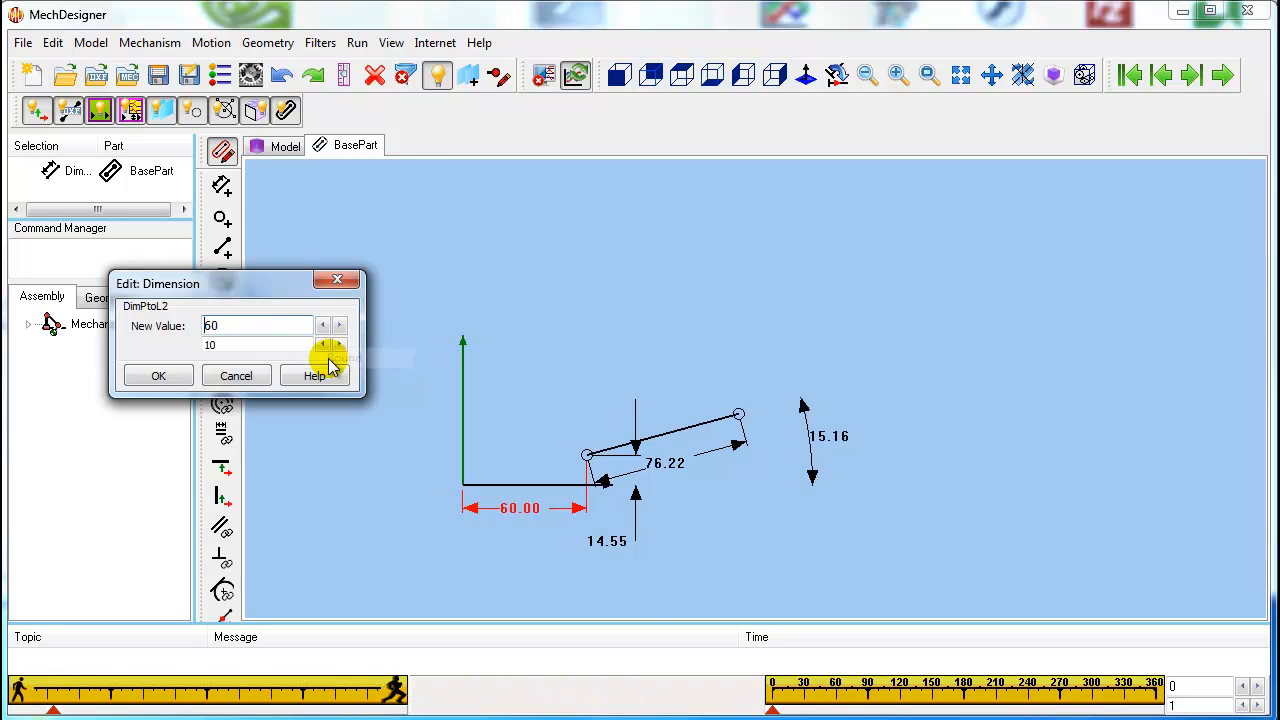
left_click(160, 375)
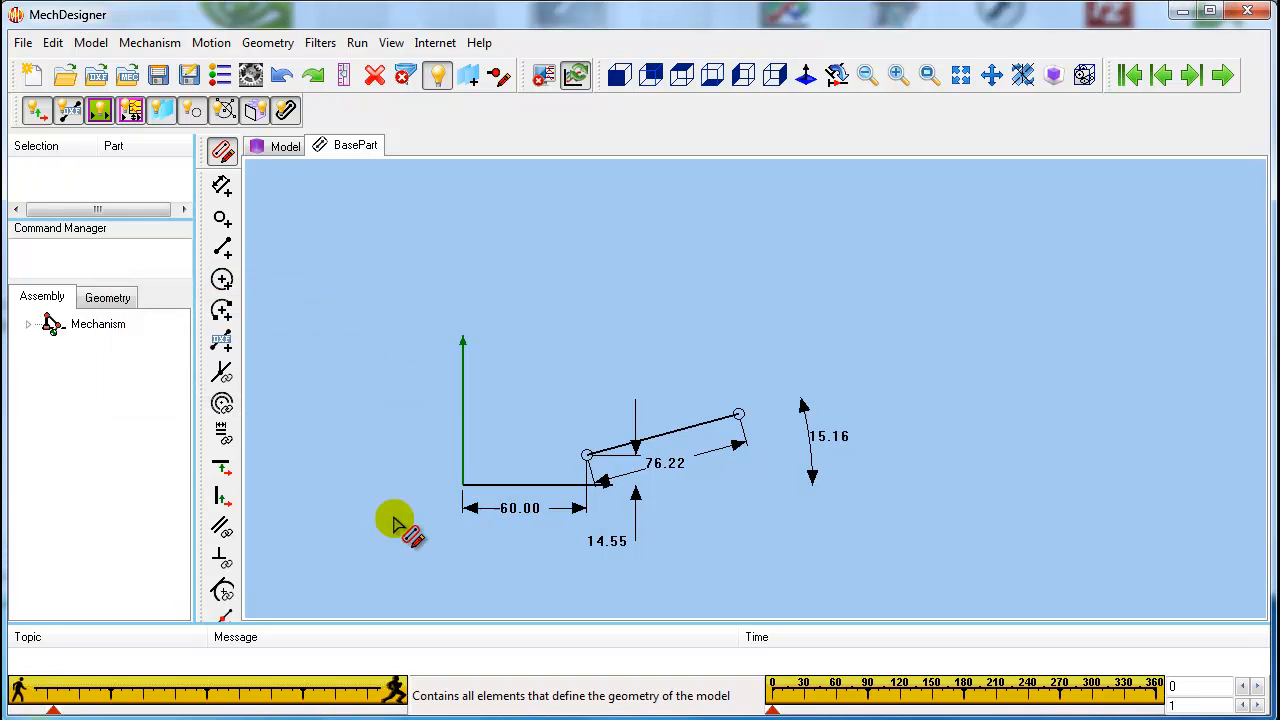
Round the lower end point's height above the X axis to 10
double_click(638, 497)
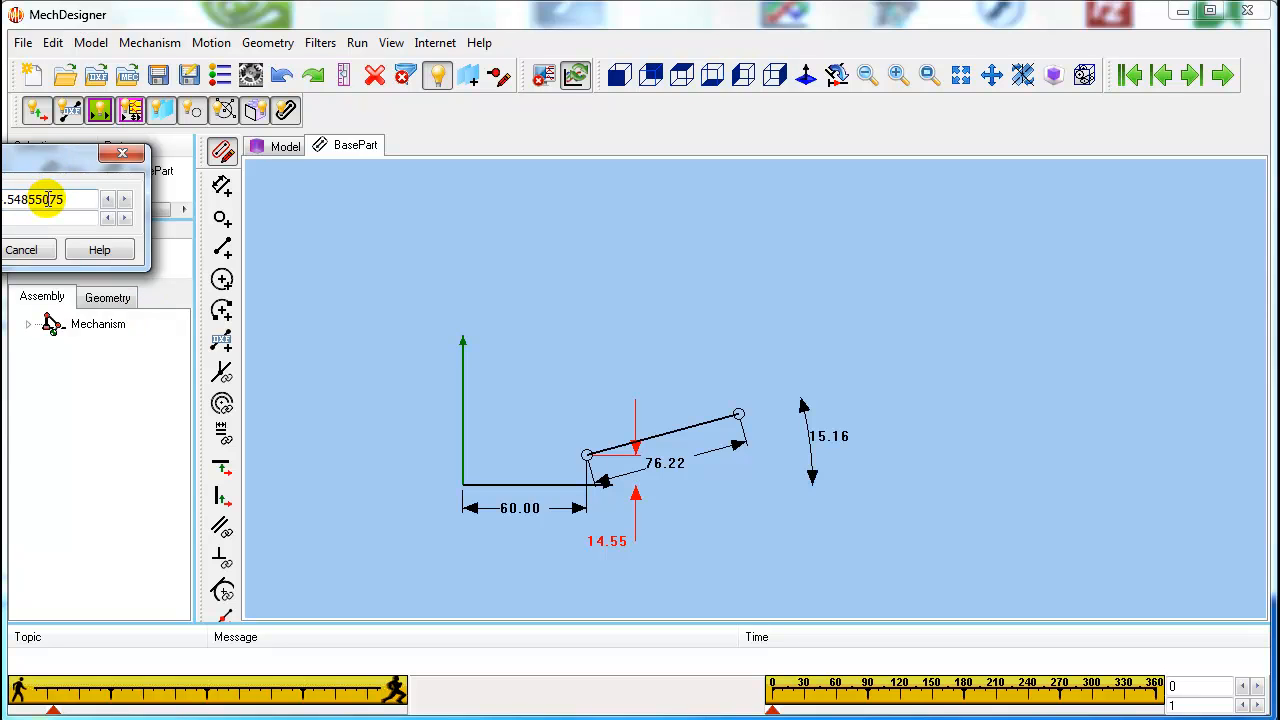
right_click(48, 199)
left_click(78, 234)
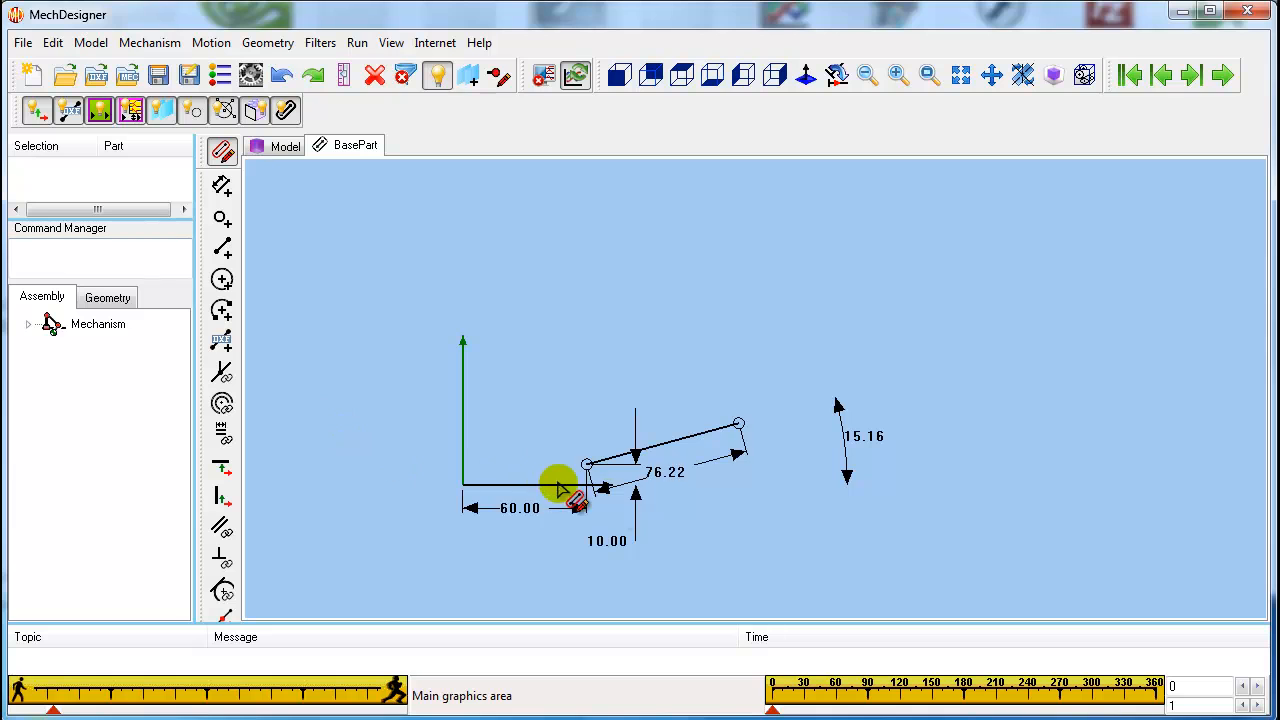
Round the line's length dimension to 80
double_click(724, 468)
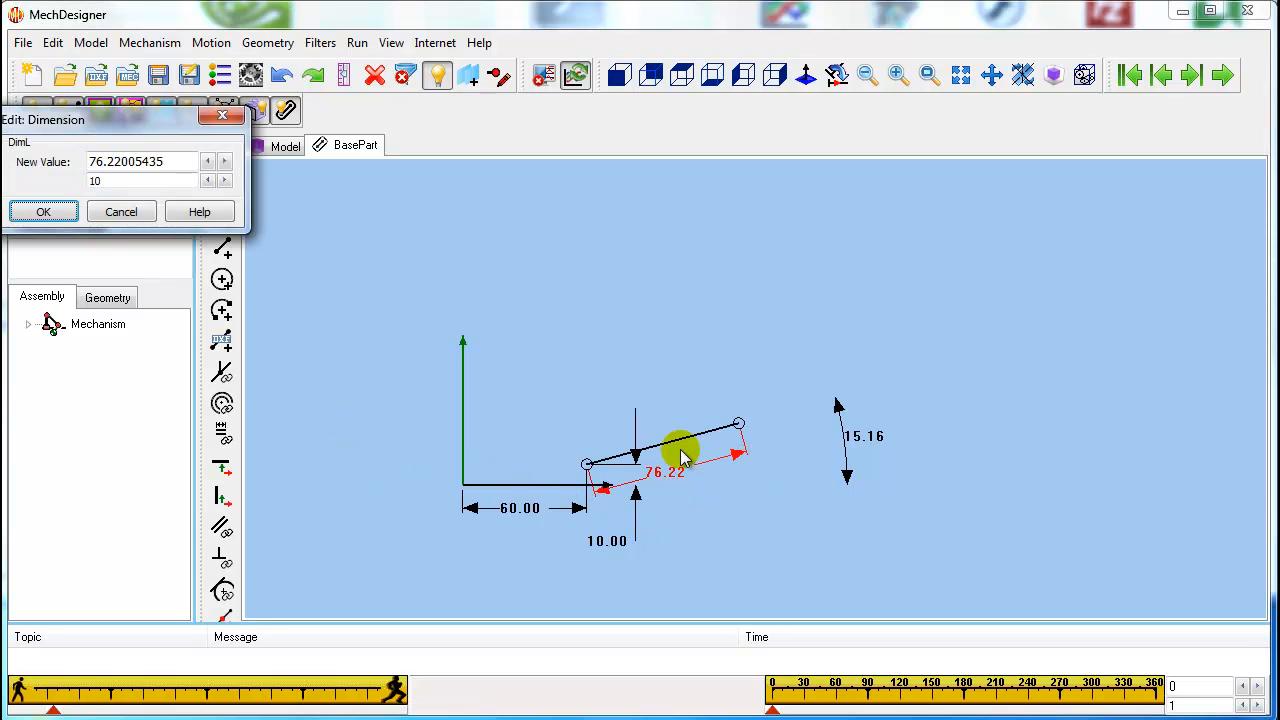
right_click(103, 166)
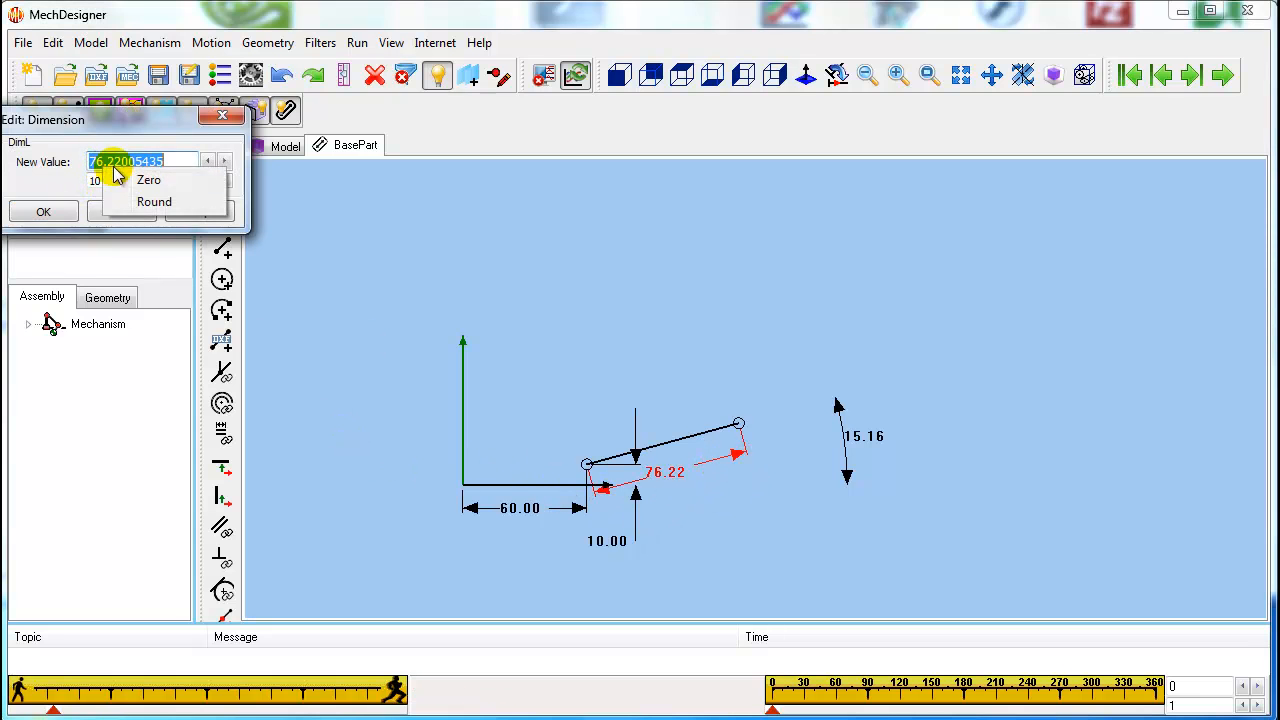
left_click(143, 199)
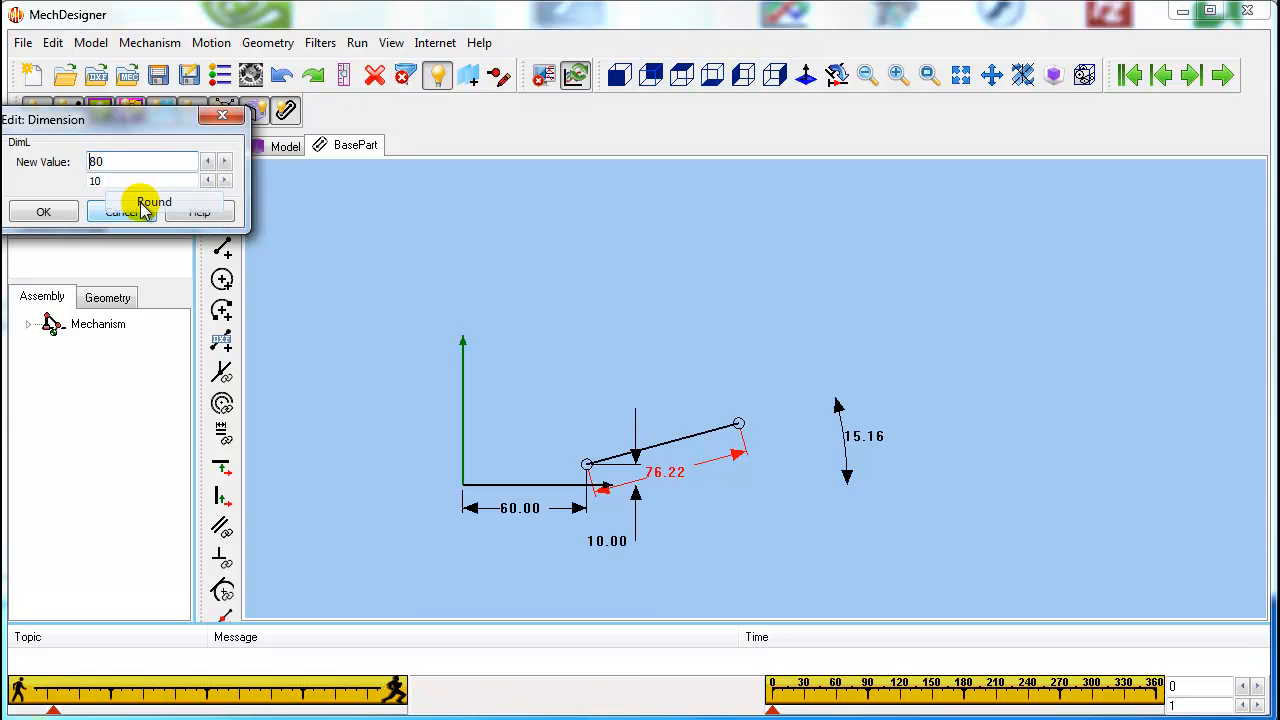
left_click(44, 214)
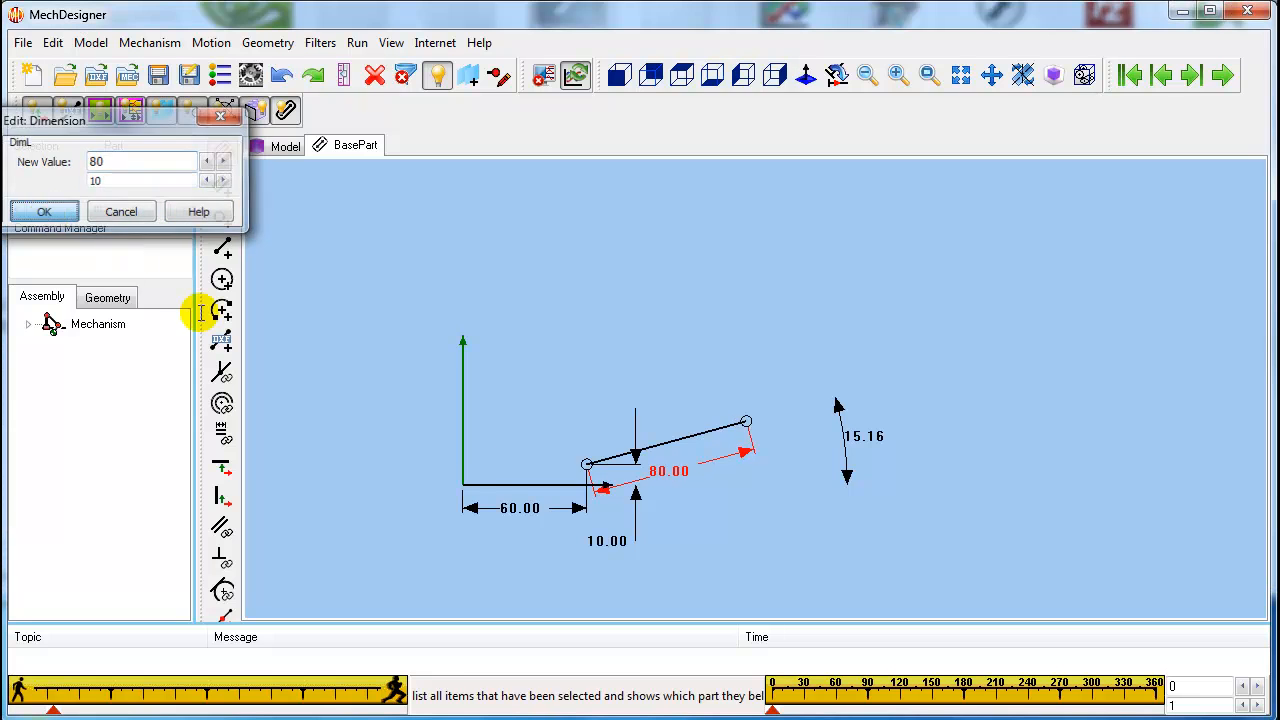
Set the line's angle to the X axis to 30 degrees
double_click(849, 481)
left_click(217, 184)
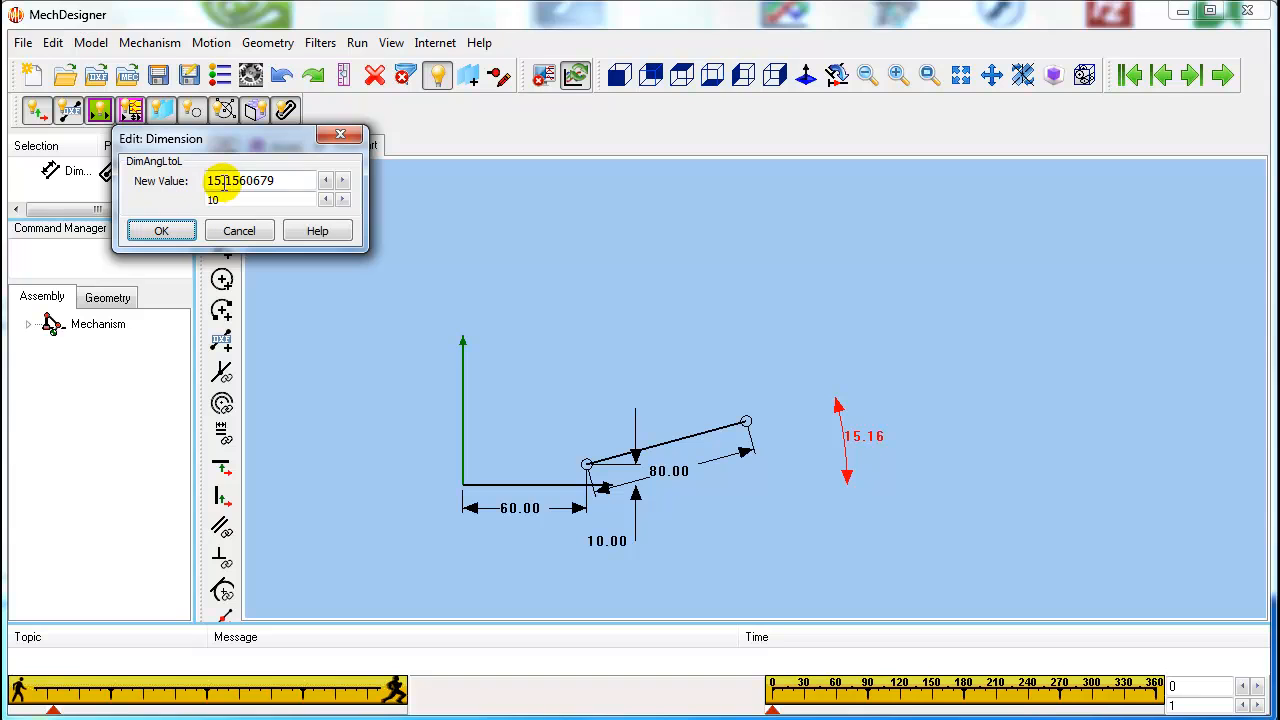
right_click(240, 181)
left_click(257, 213)
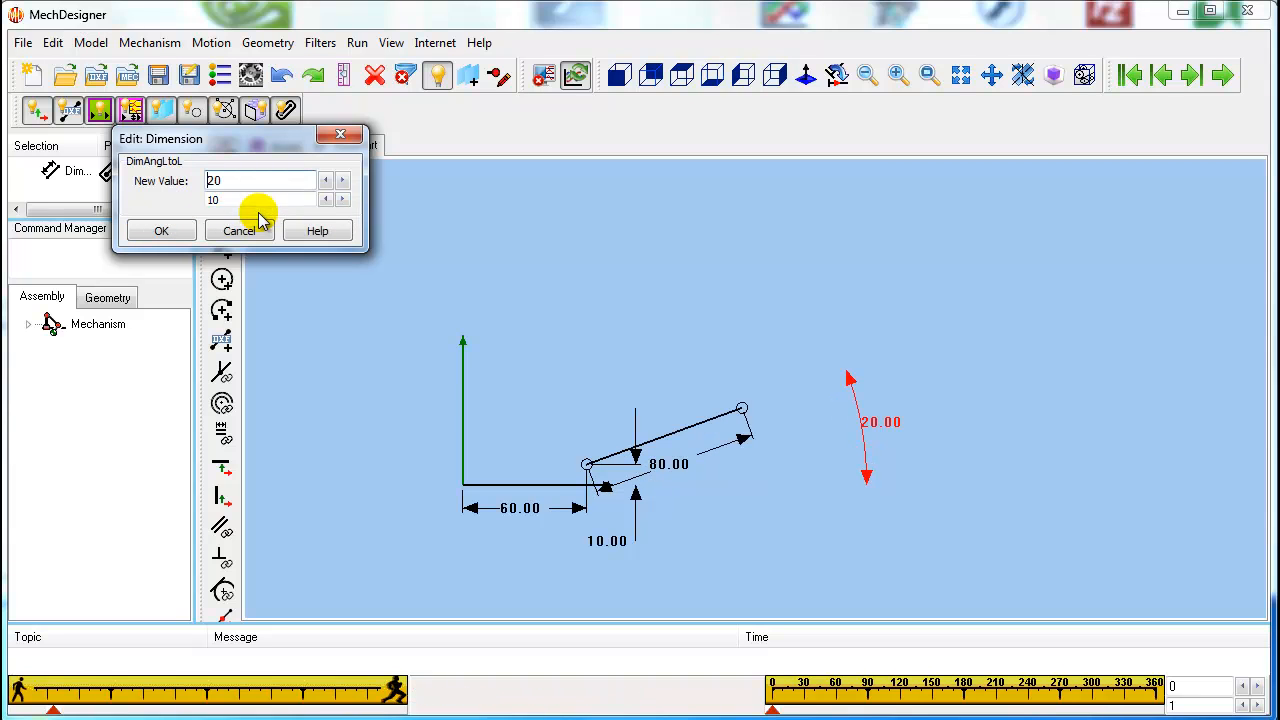
left_click(343, 182)
left_click(163, 232)
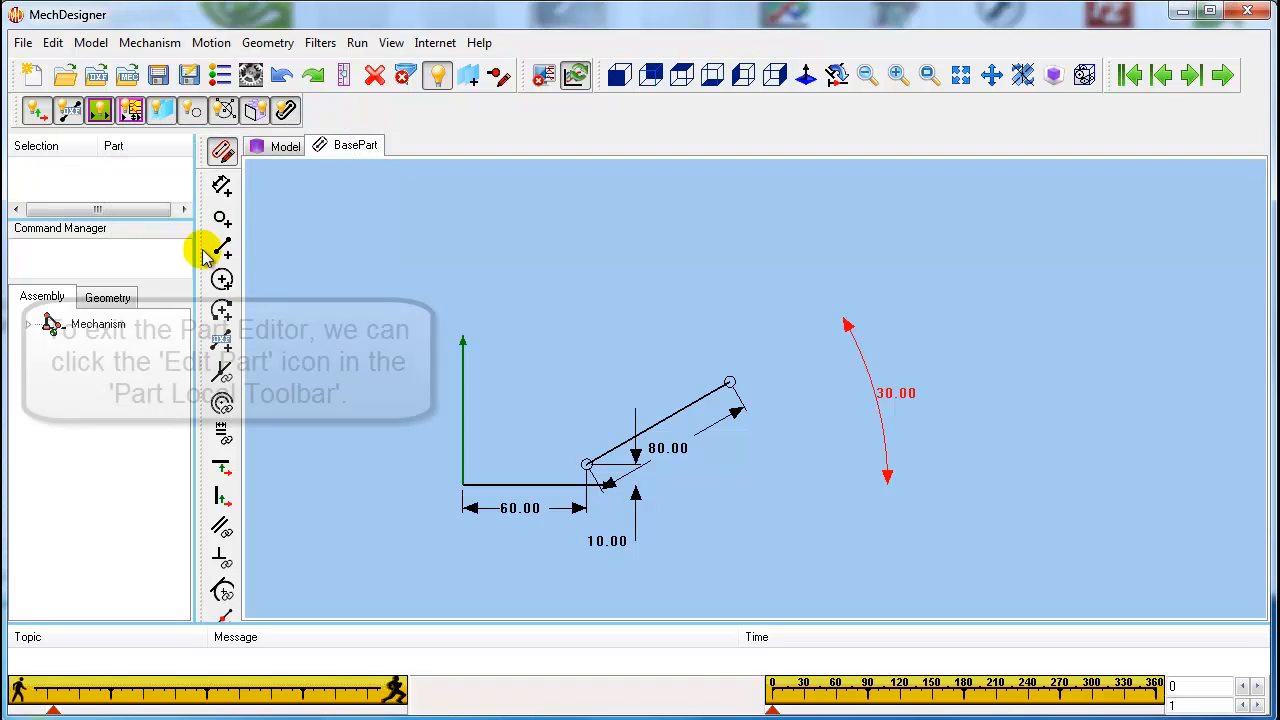
Leave the part editor and add a new part to the mechanism, laid out diagonally just above the BasePart's sloping line
left_click(222, 153)
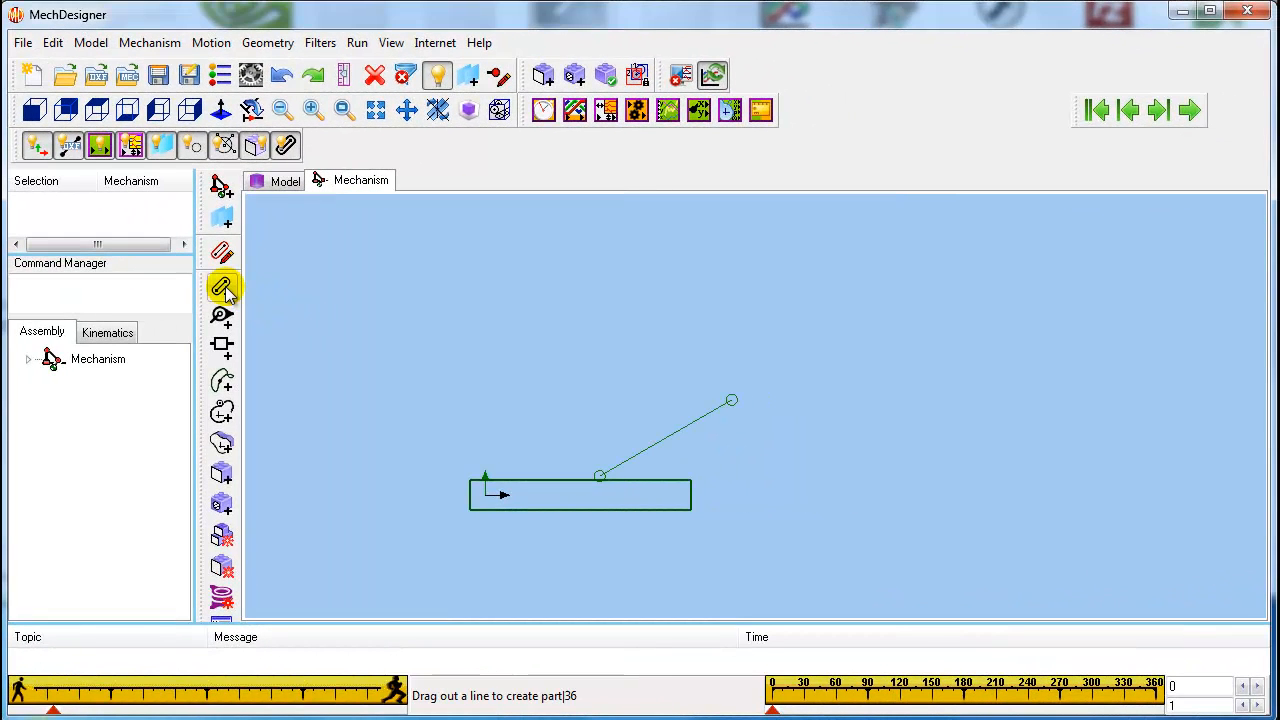
left_click(222, 287)
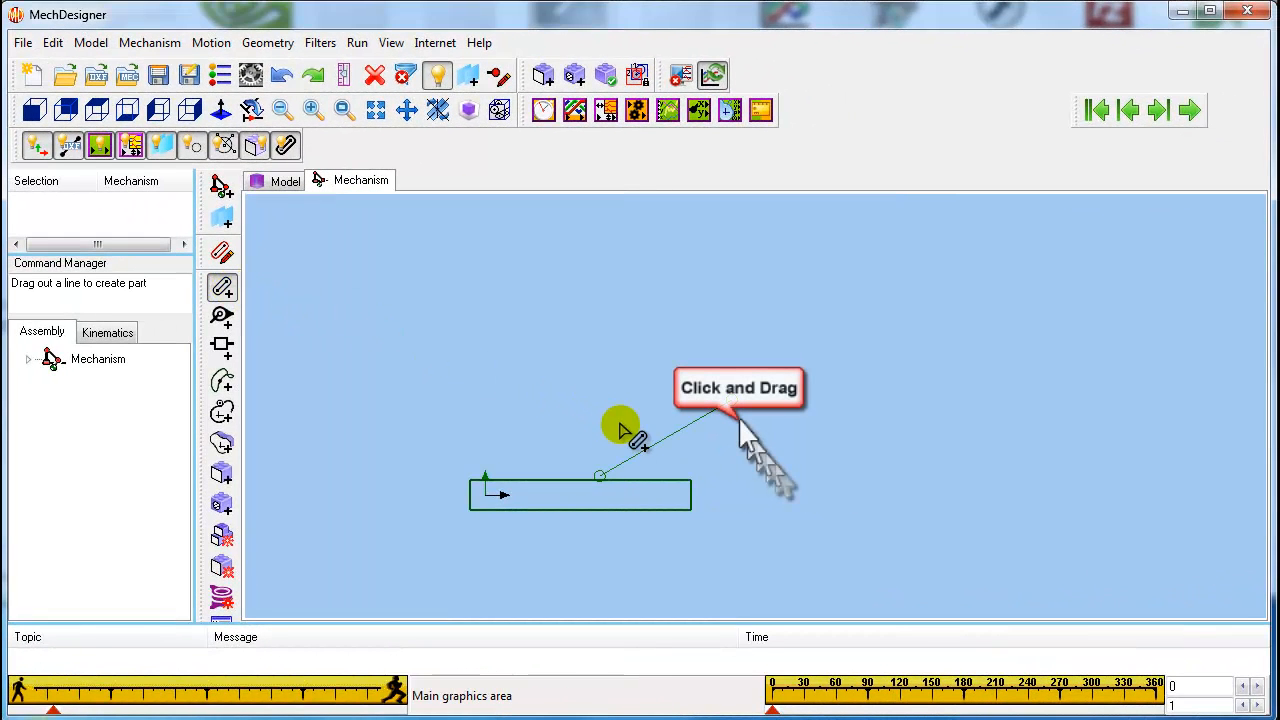
left_click_drag(620, 426, 744, 307)
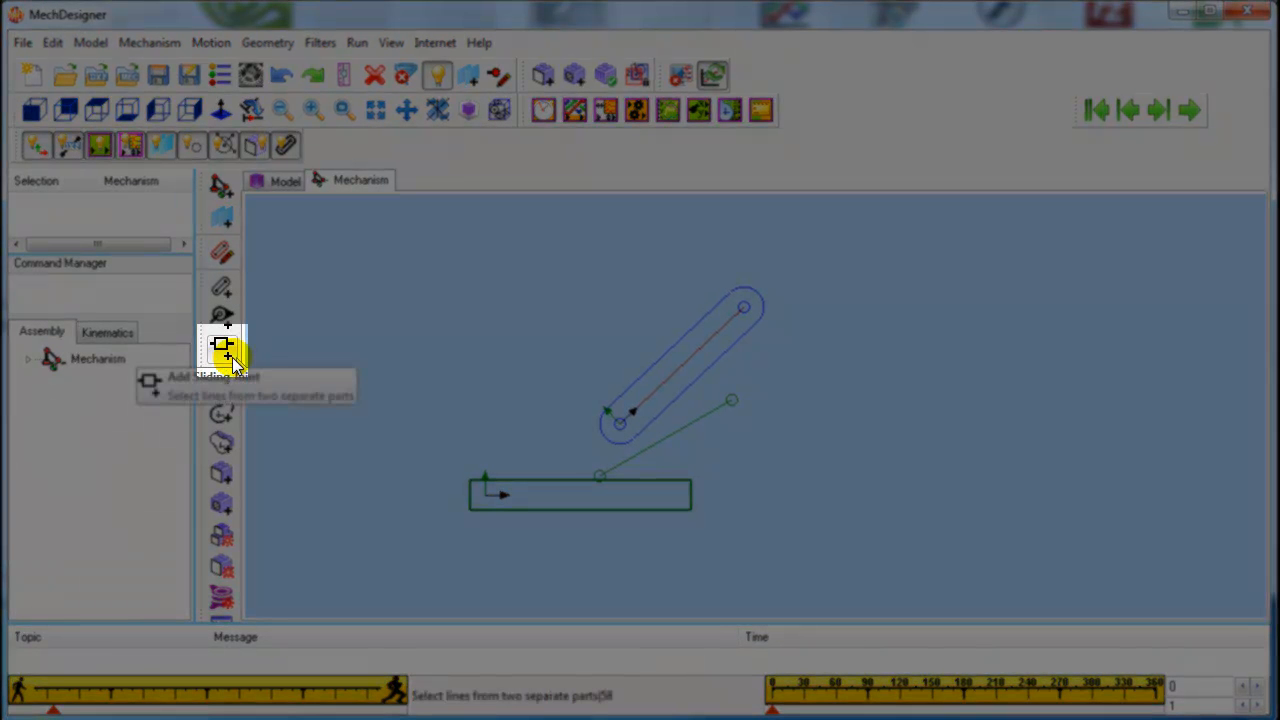
Add a sliding joint between the BasePart's sloping line and the new part's centre line, and slide the part further up the line
left_click(229, 356)
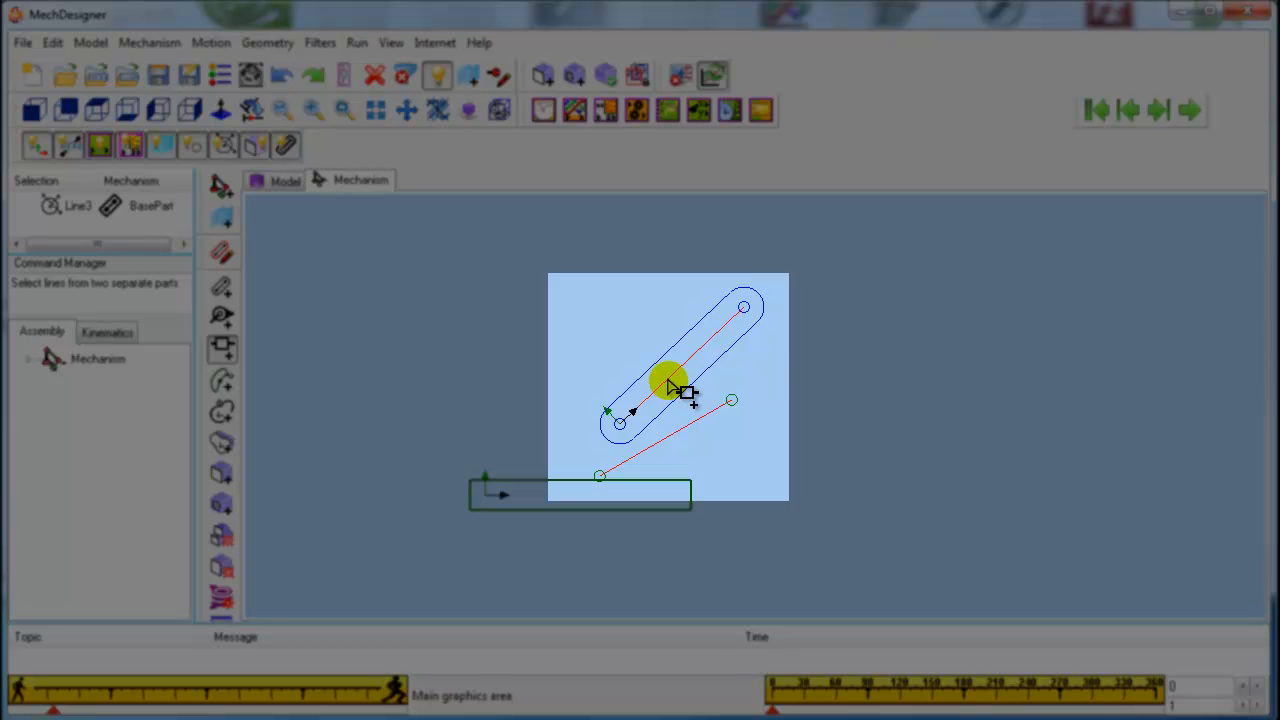
left_click(669, 386)
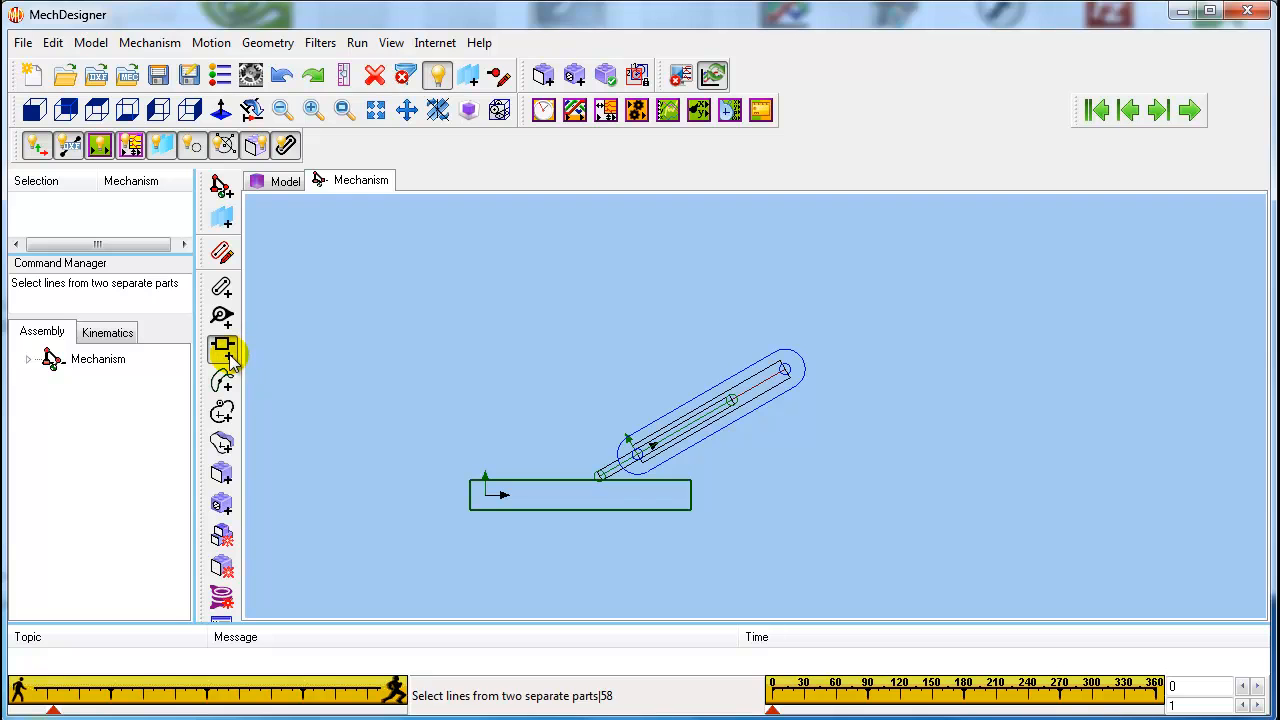
left_click(228, 356)
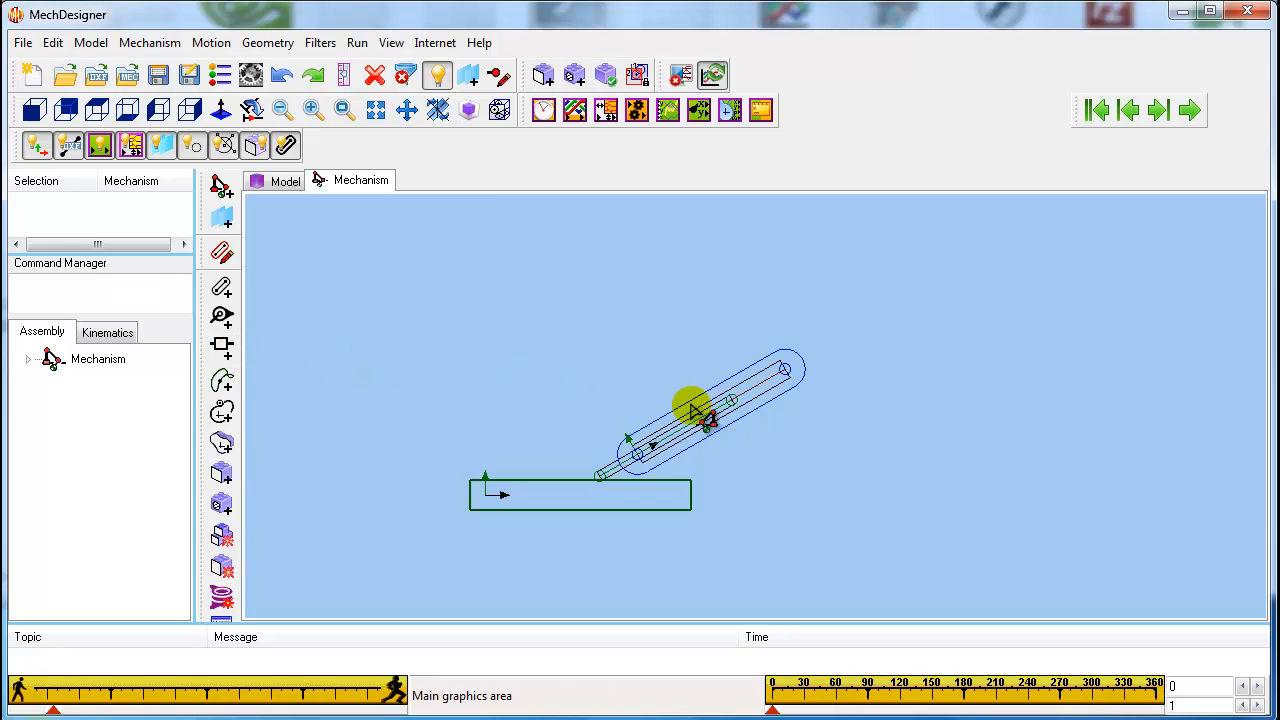
left_click_drag(744, 424, 771, 410)
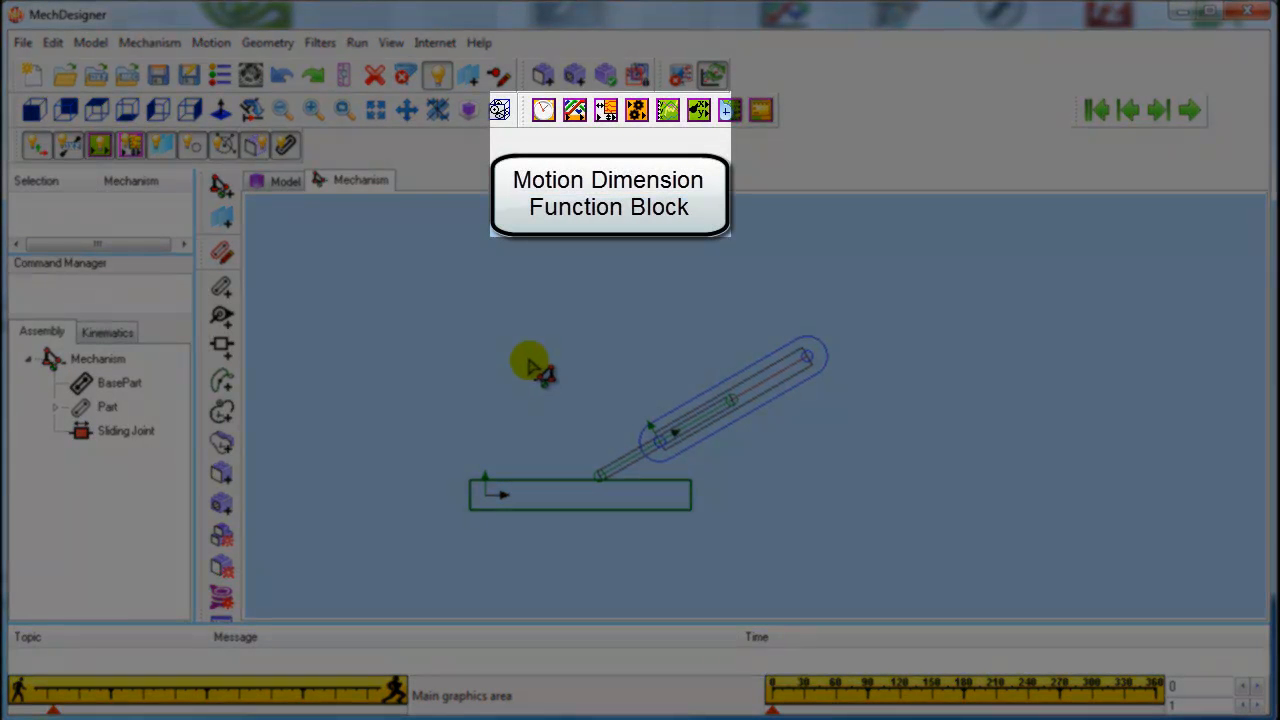
Add a Motion Dimension function block to the sliding joint, from the lower end point of the BasePart's line to the part's lower end point
left_click(606, 112)
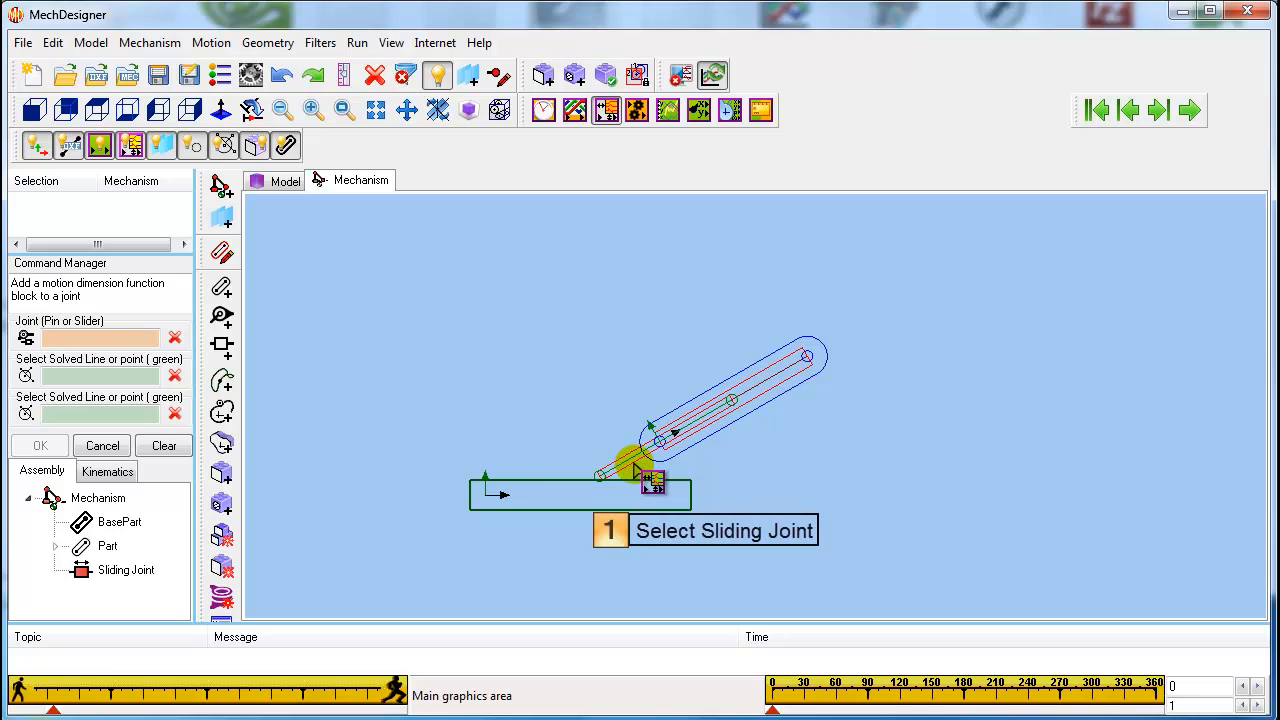
left_click(636, 470)
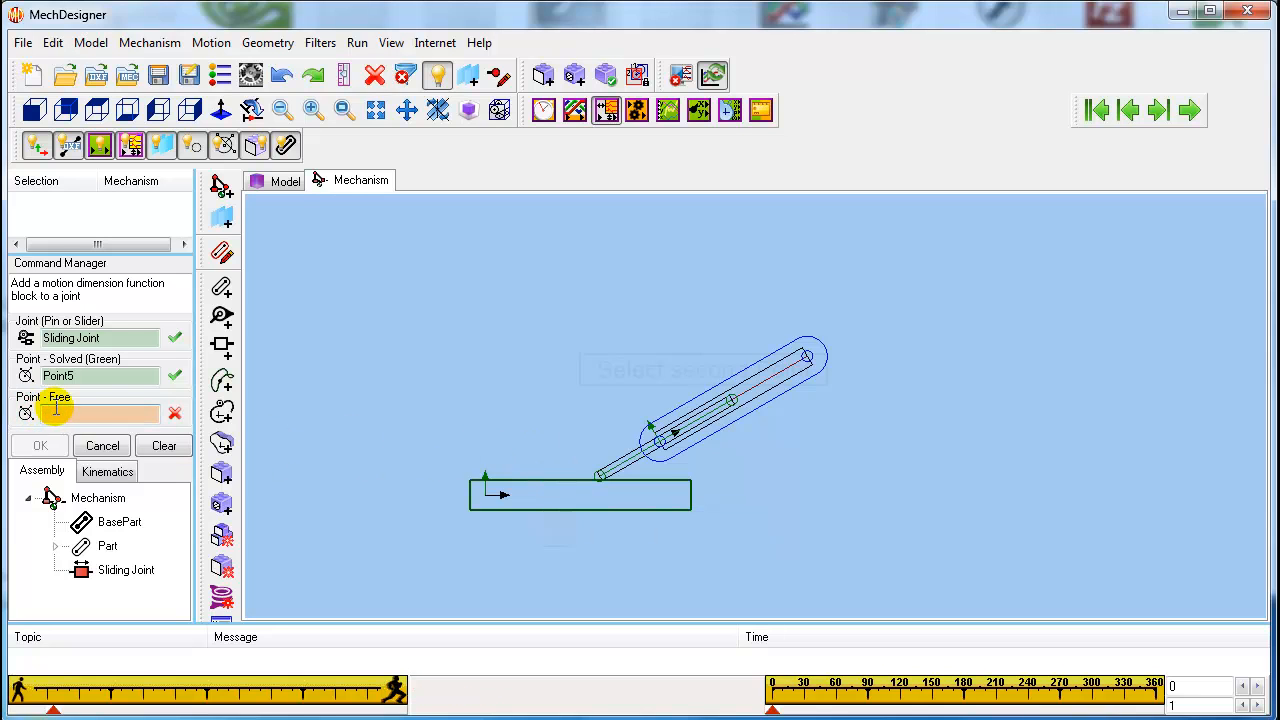
left_click(660, 443)
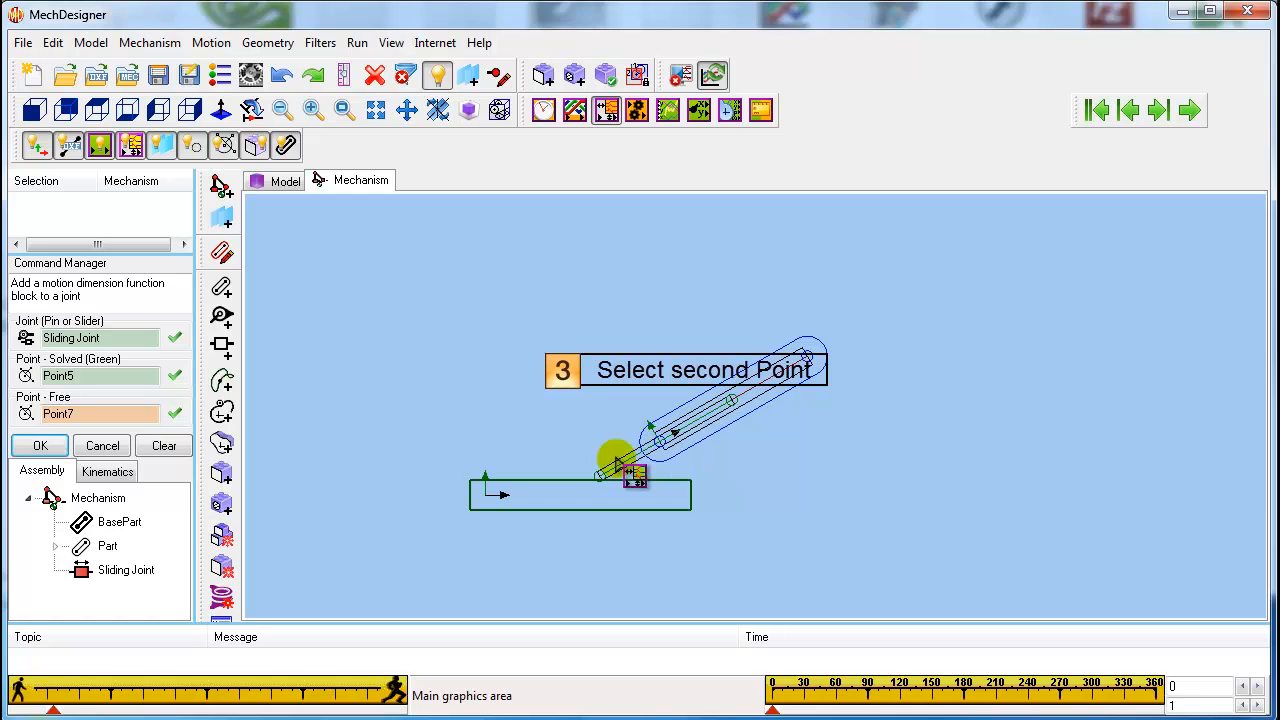
left_click(38, 447)
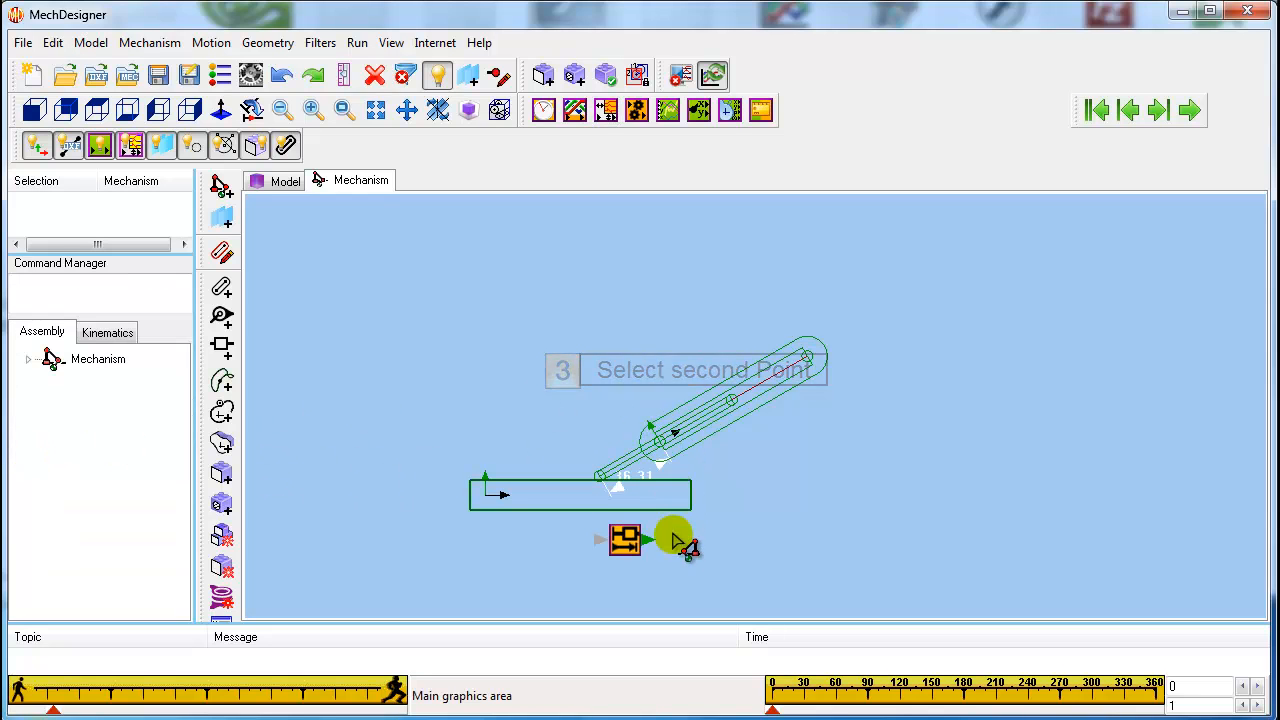
Set the initial value of the motion dimension to 10
double_click(641, 562)
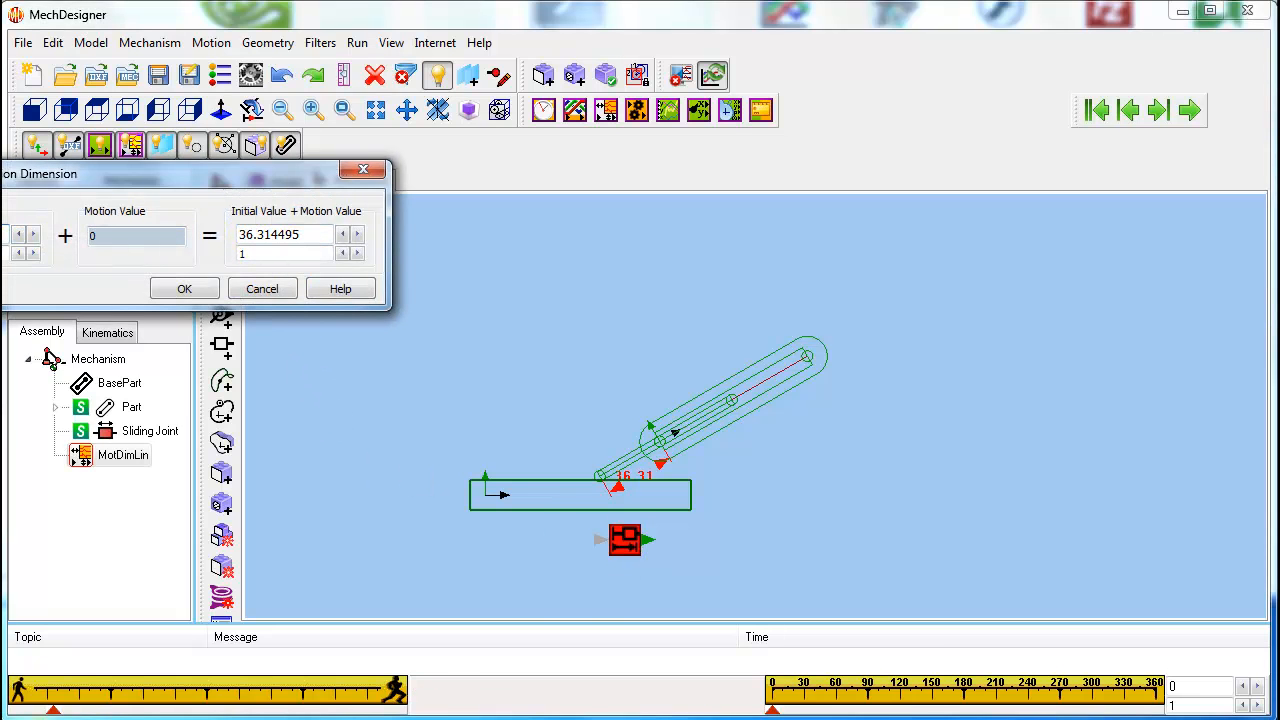
left_click_drag(2, 174, 191, 174)
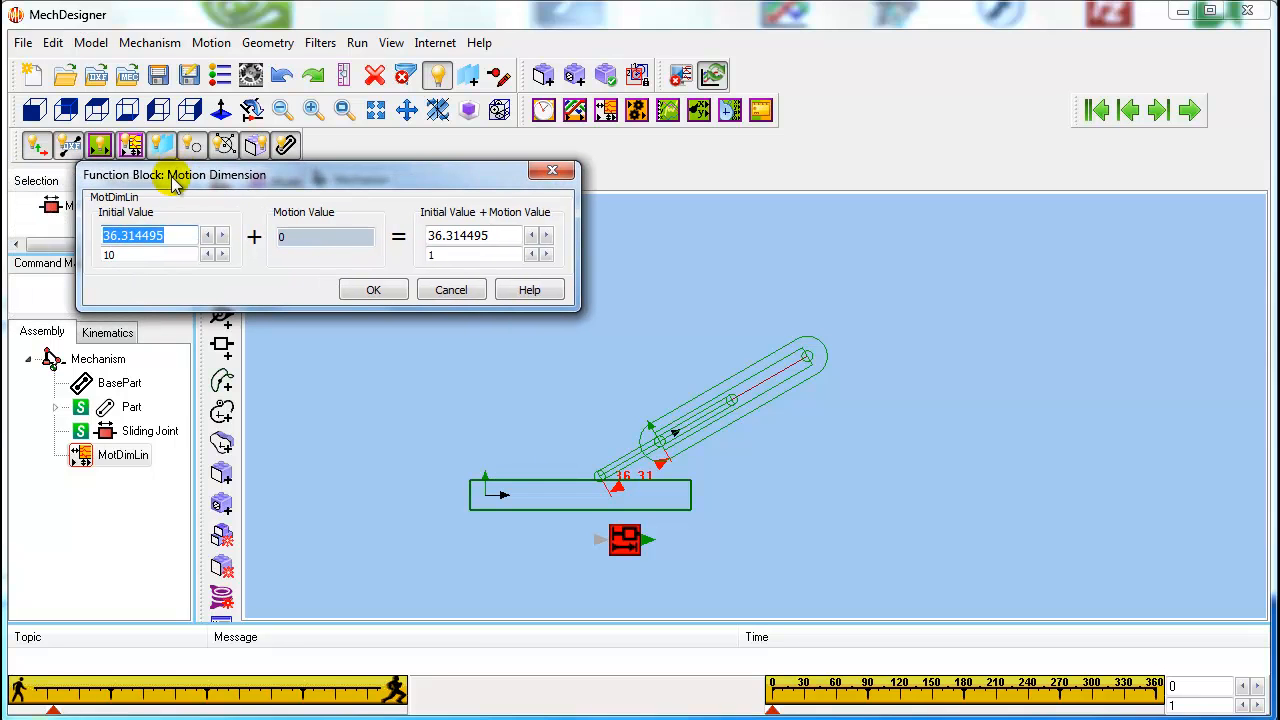
right_click(141, 236)
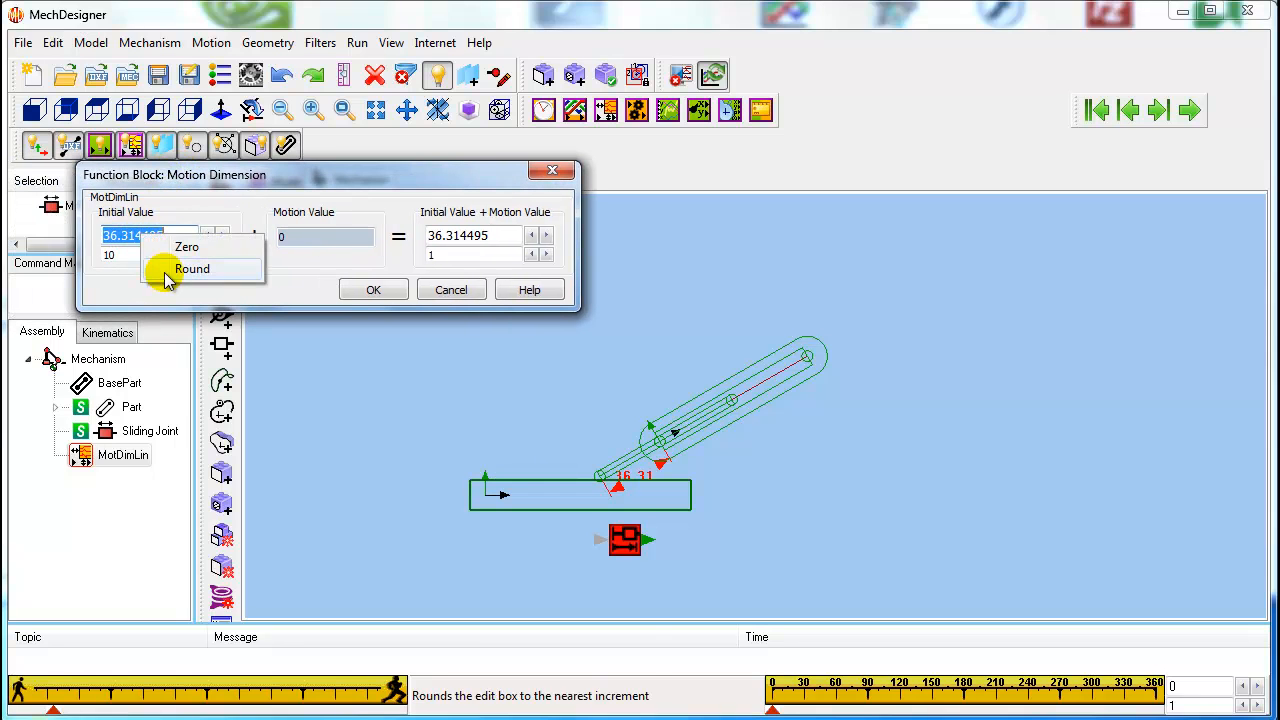
left_click(166, 271)
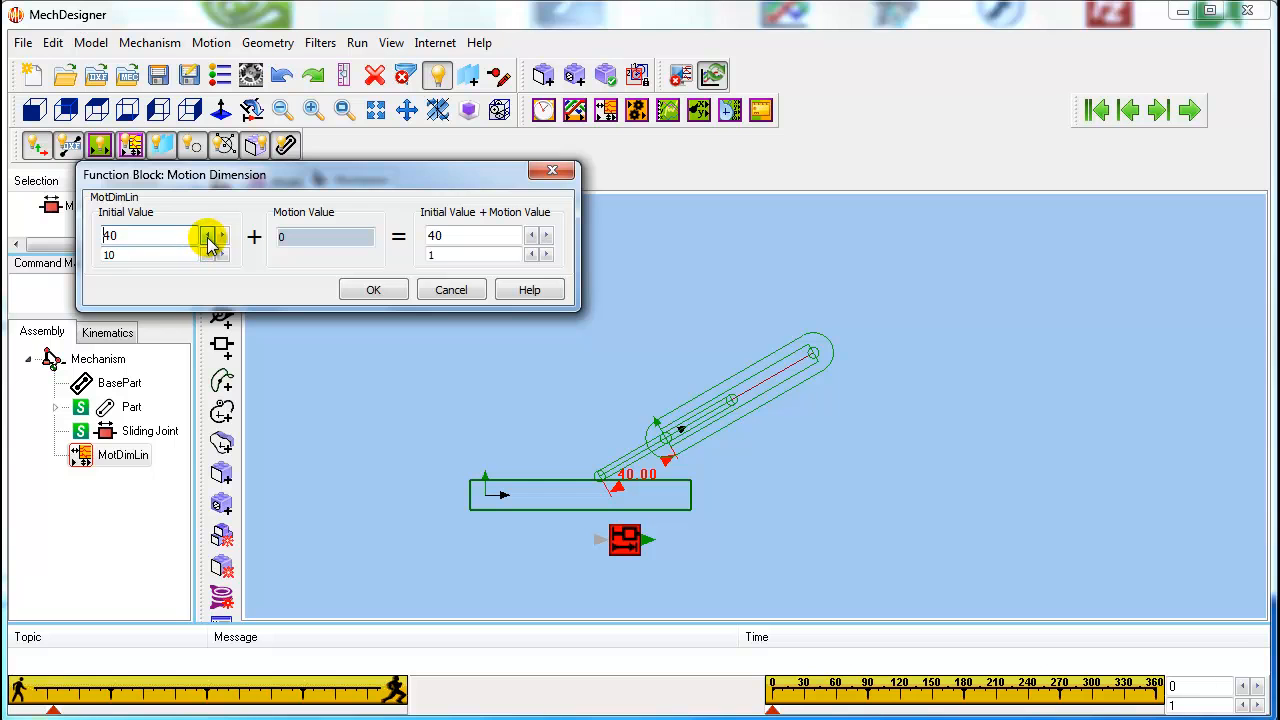
left_click(372, 291)
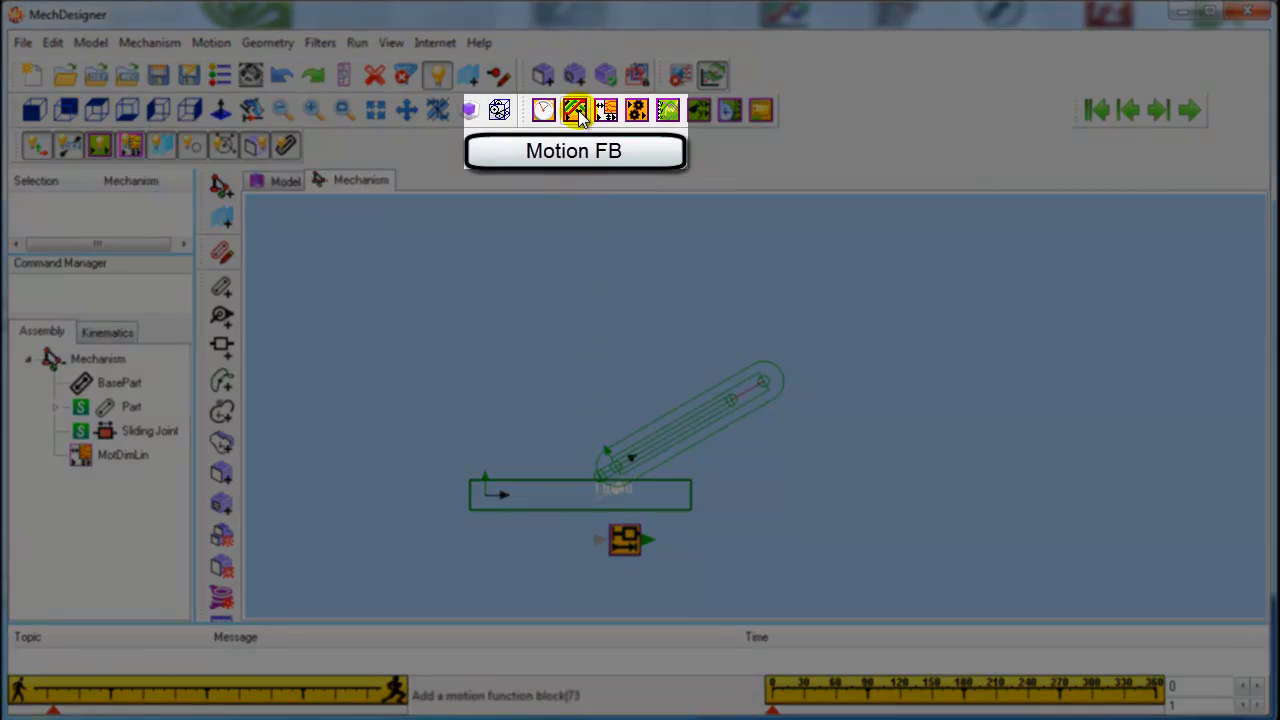
Add Motion and Linear Motion function blocks below the mechanism, and connect Linear Motion to Motion and Motion to the motion-dimension block
left_click(576, 111)
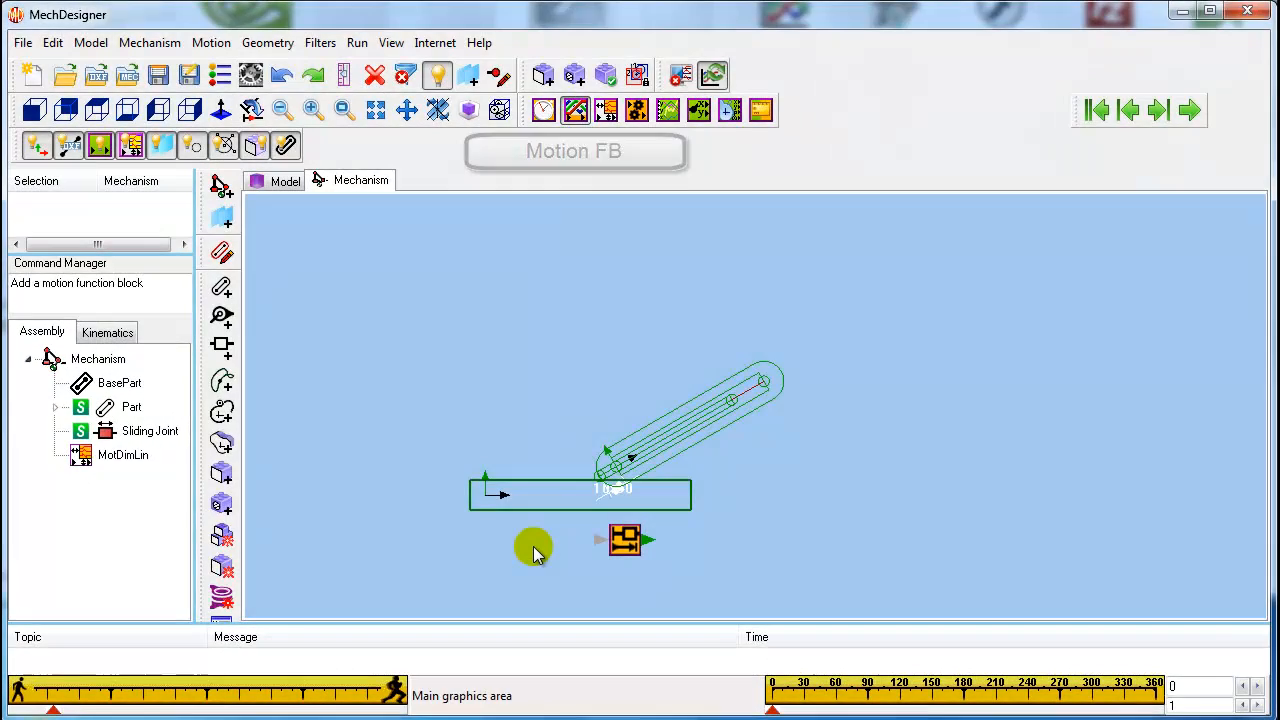
left_click(534, 552)
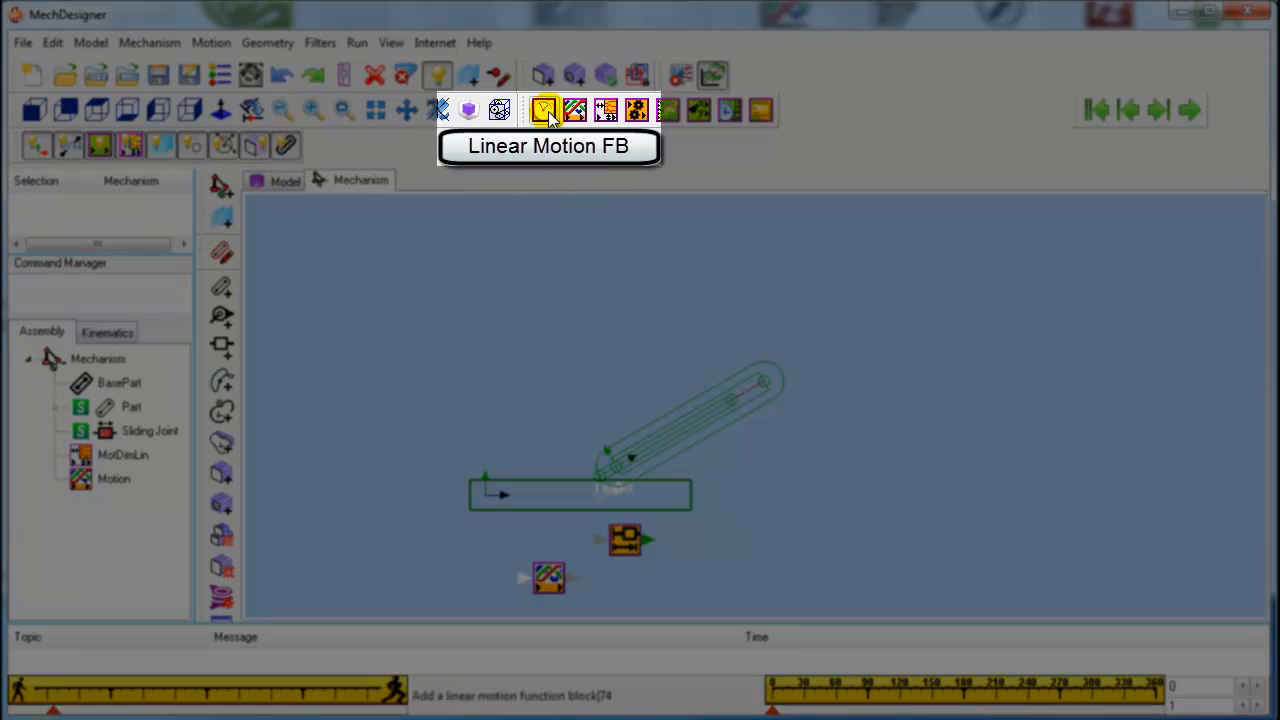
left_click(436, 567)
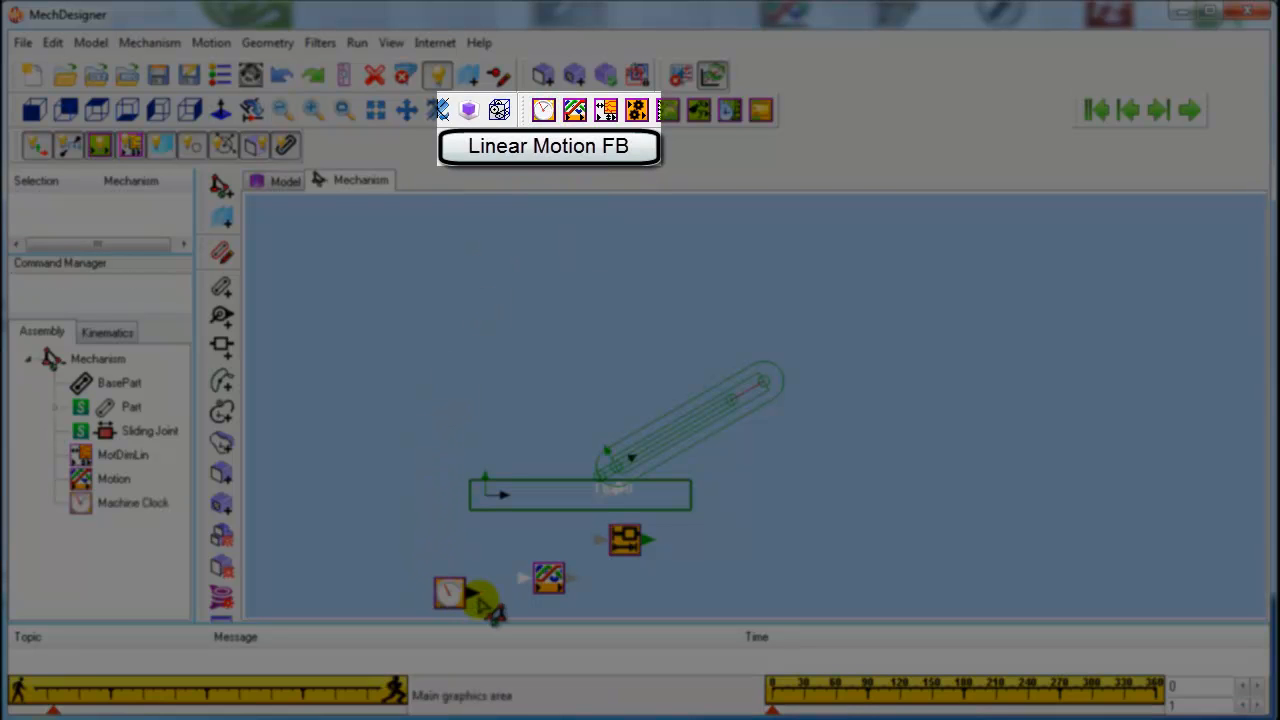
left_click_drag(478, 598, 523, 583)
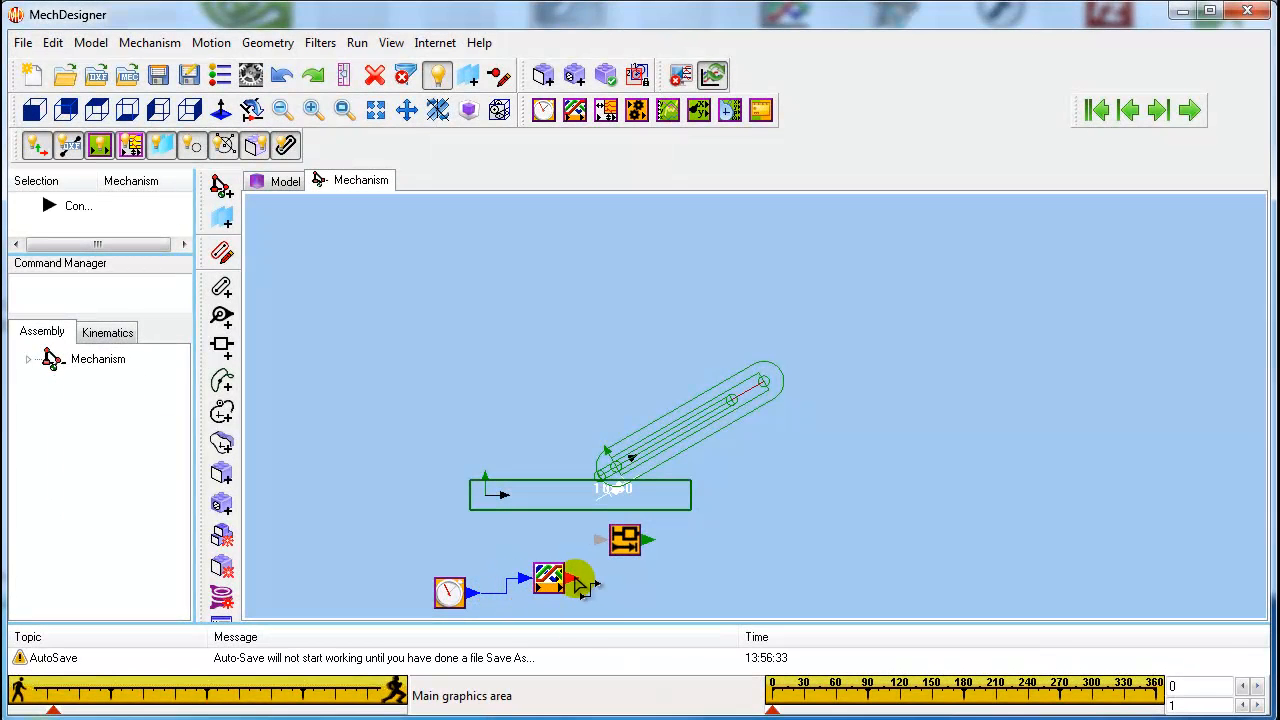
left_click_drag(591, 556, 600, 540)
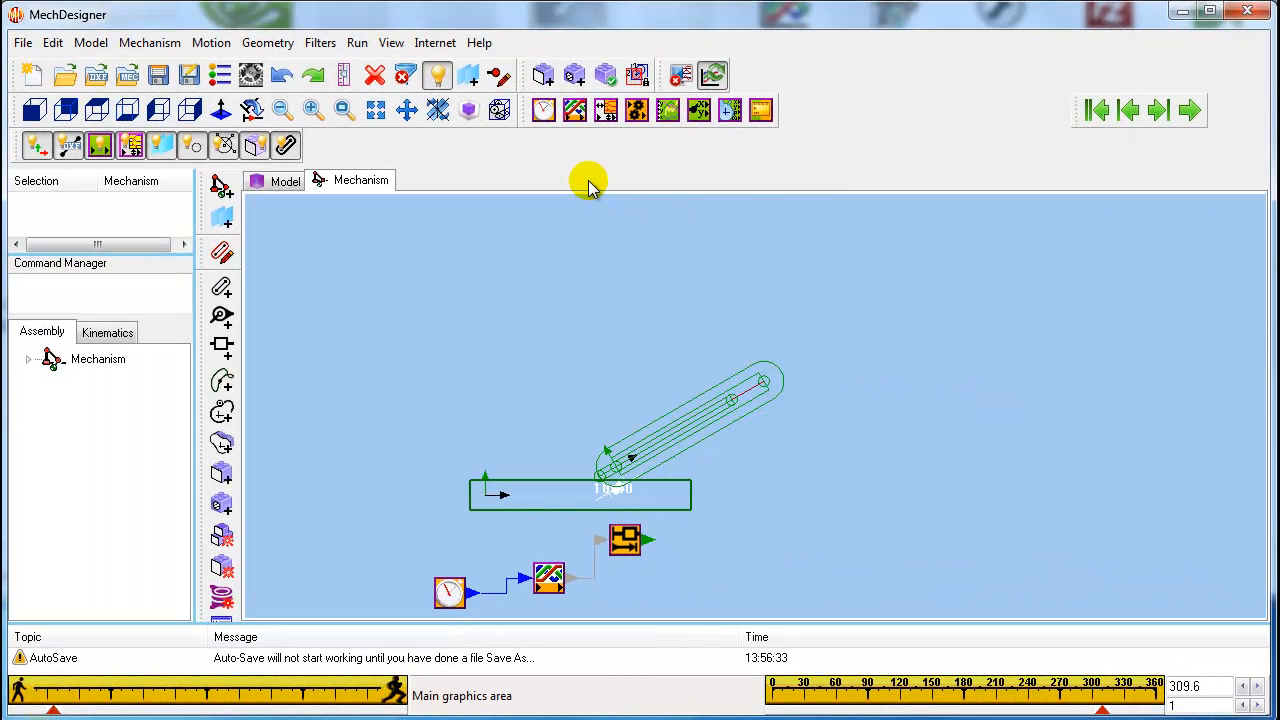
Show MotionDesigner and set the position of Blend-Point No. 2 to 20 degrees
left_click(687, 85)
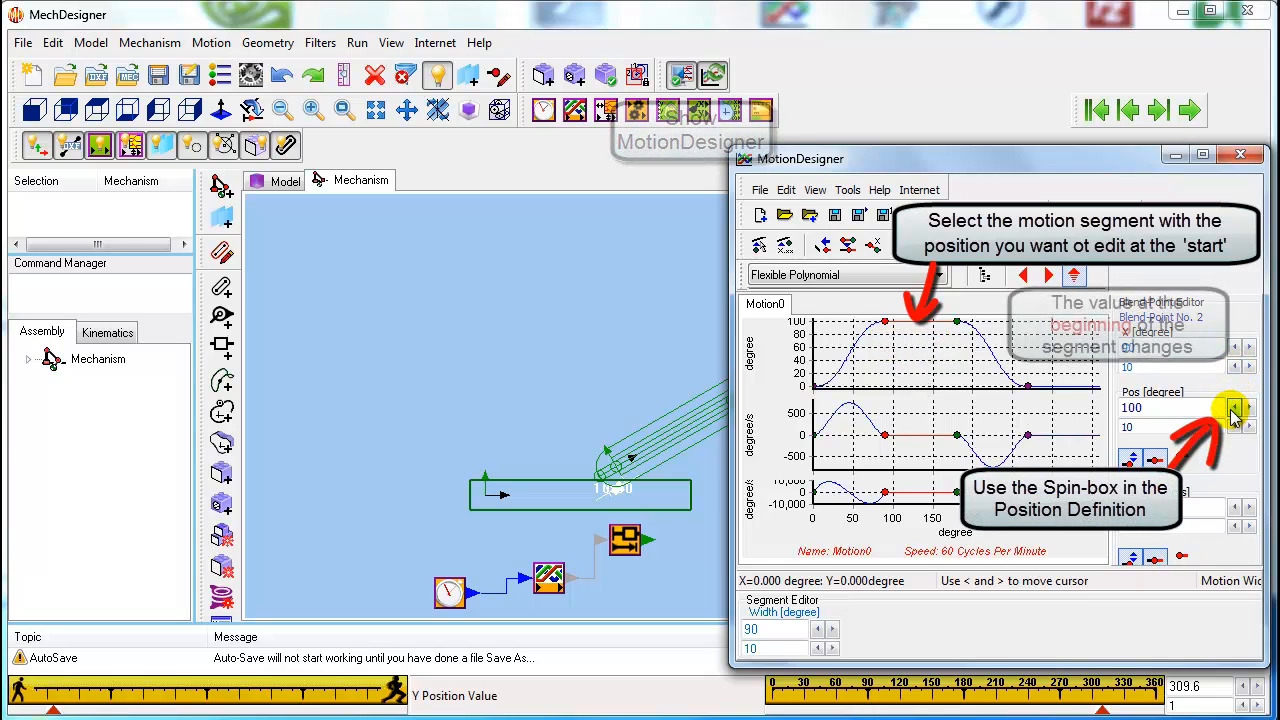
left_click(1233, 410)
double_click(1233, 410)
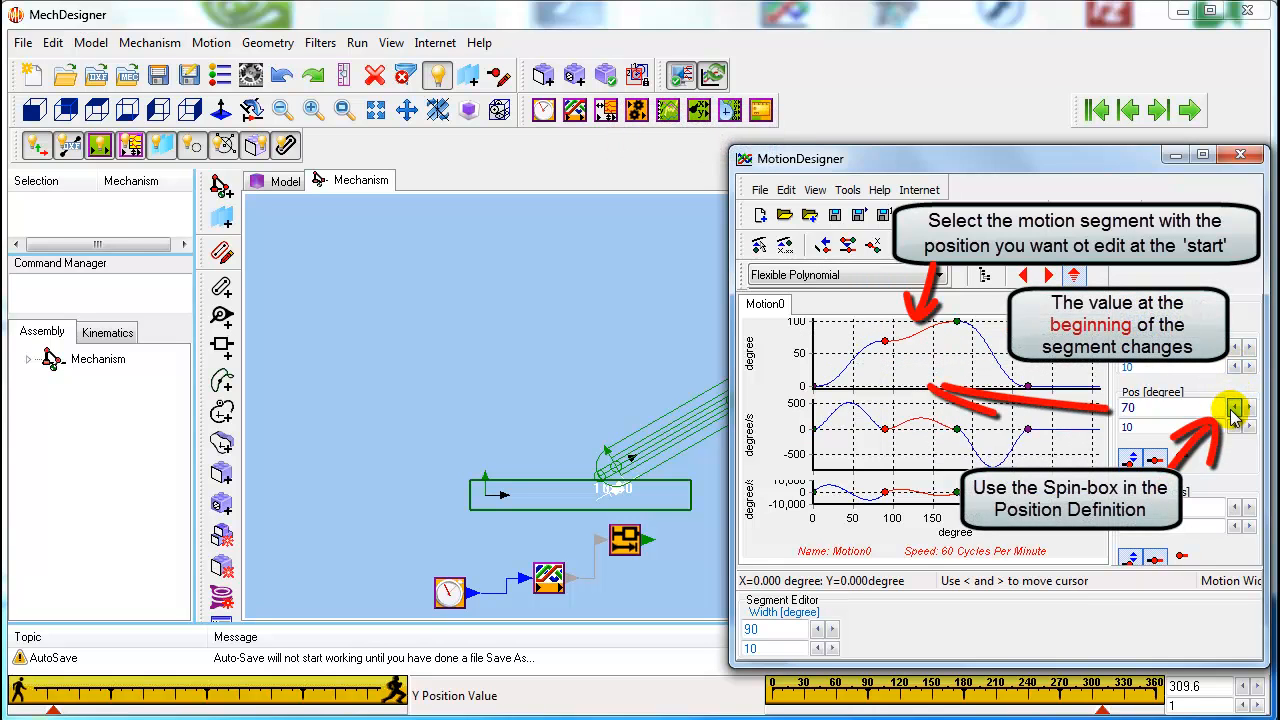
double_click(1233, 410)
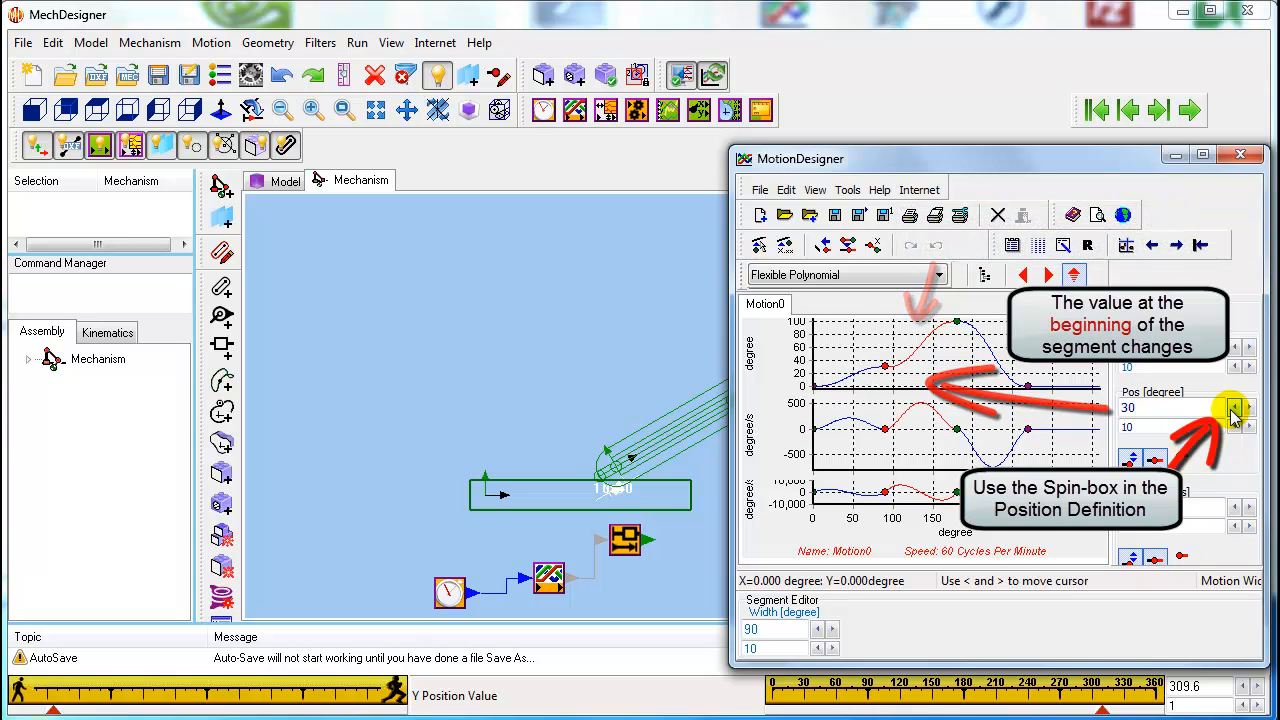
left_click(1234, 410)
Set the position of Blend-Point No. 3, at the start of the falling segment, to 30 degrees and hide MotionDesigner
left_click(990, 370)
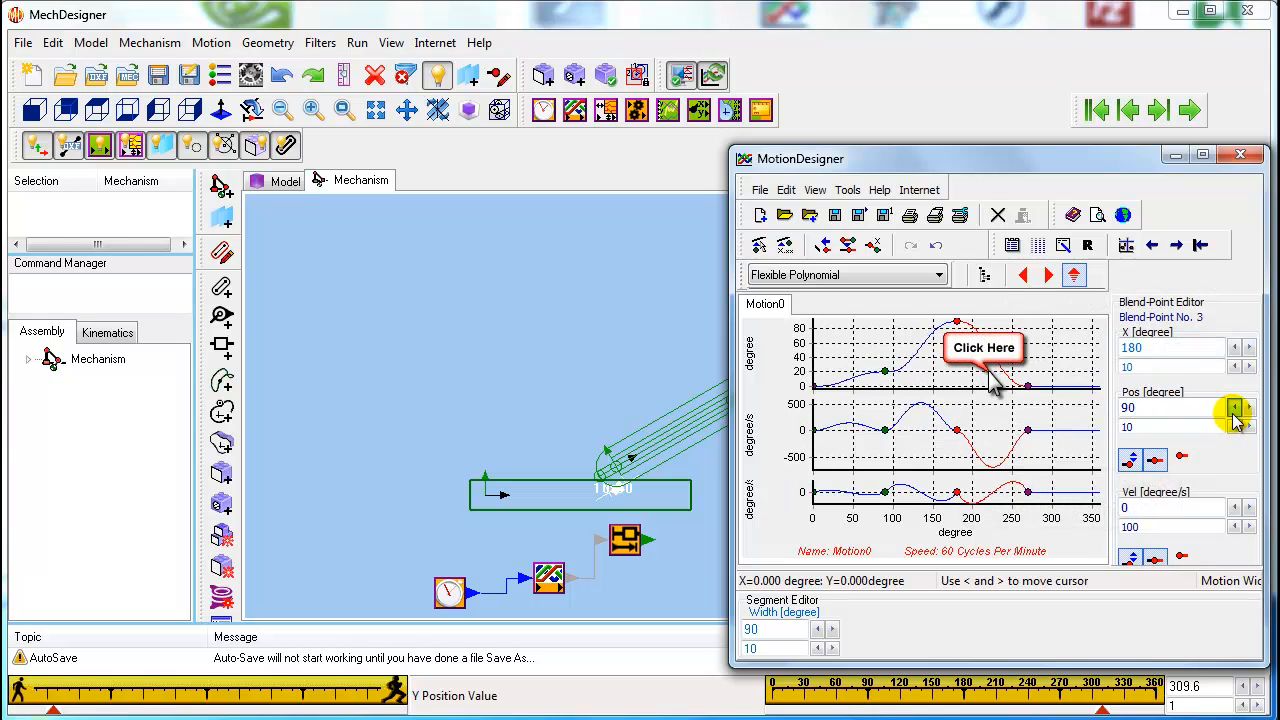
left_click(1234, 410)
left_click(1234, 410)
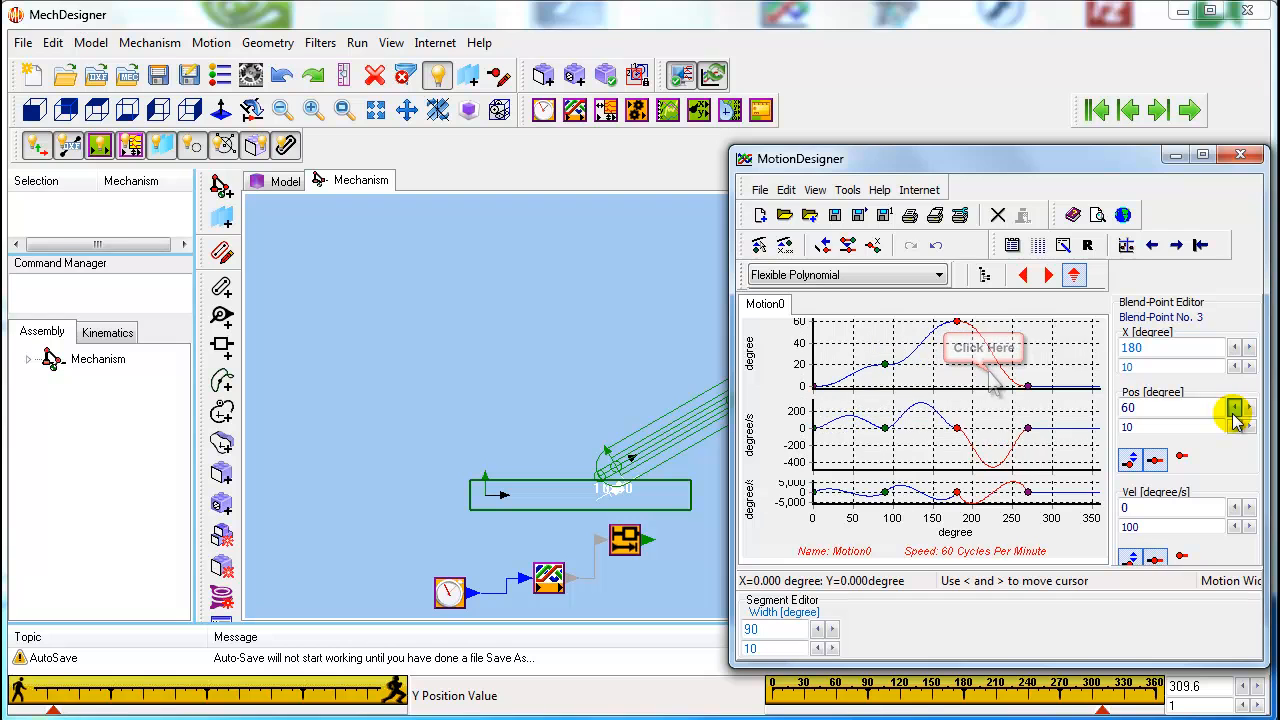
left_click(1234, 410)
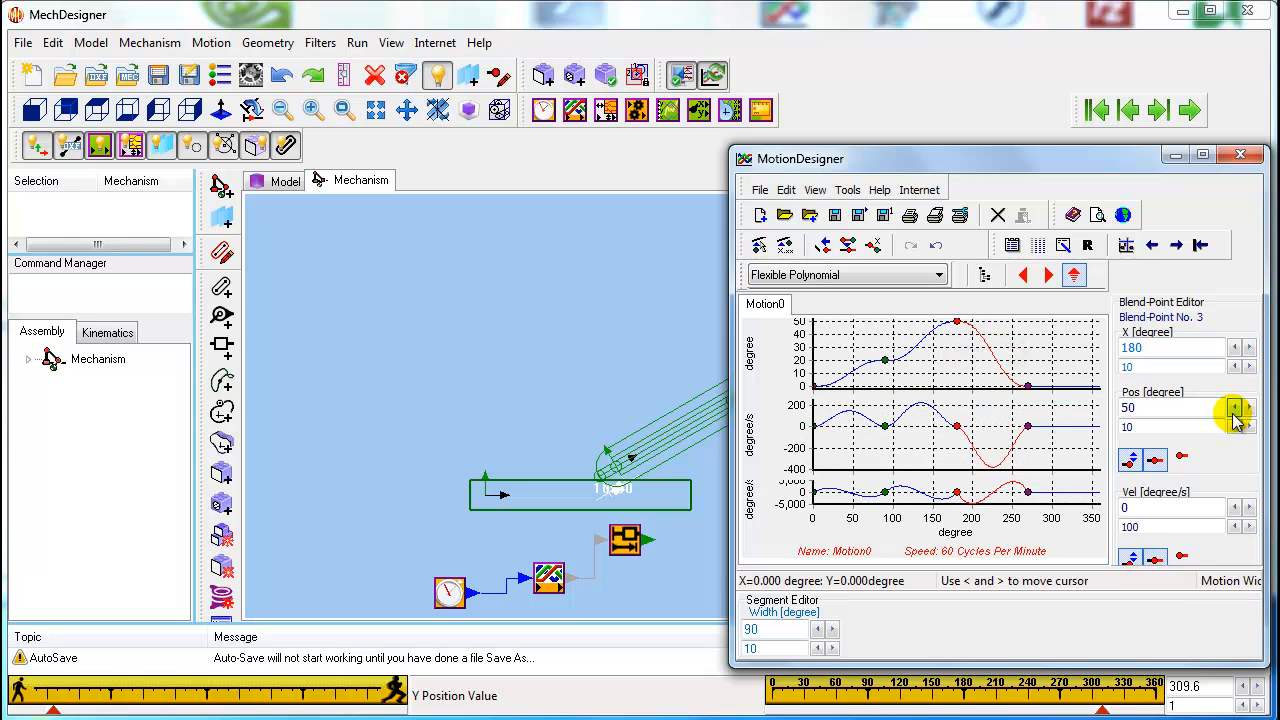
left_click(1234, 410)
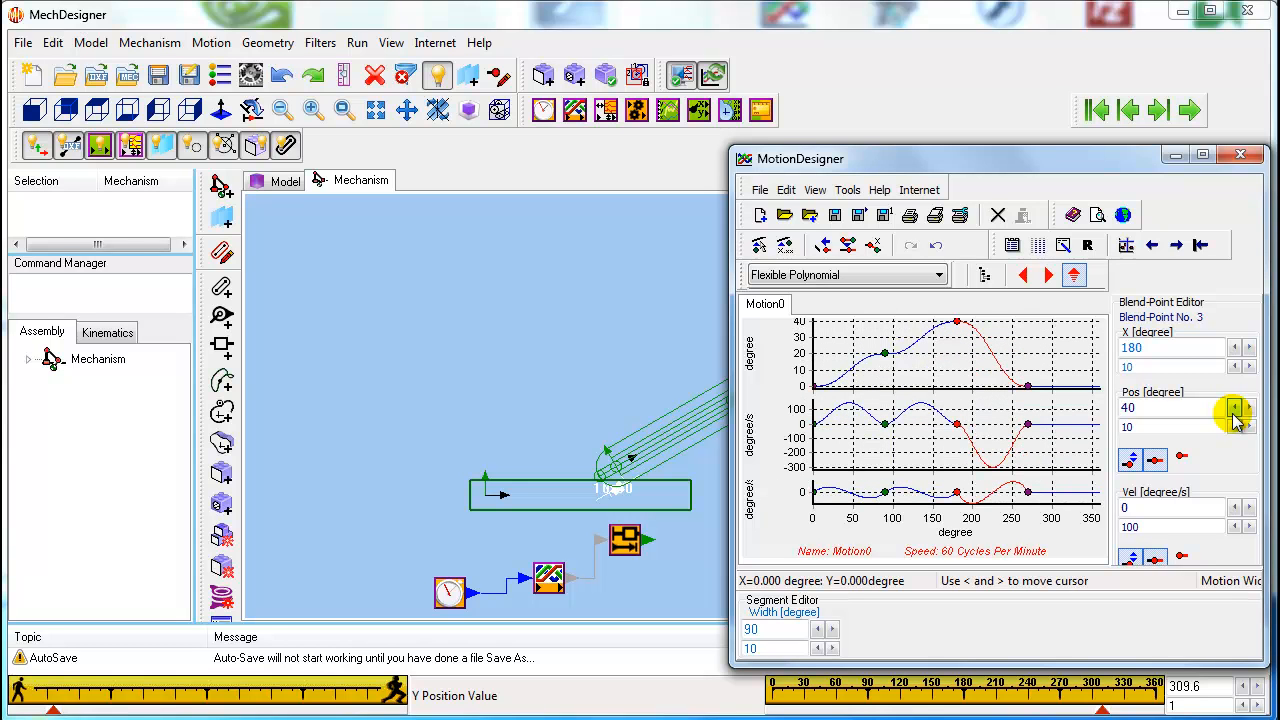
left_click(1234, 410)
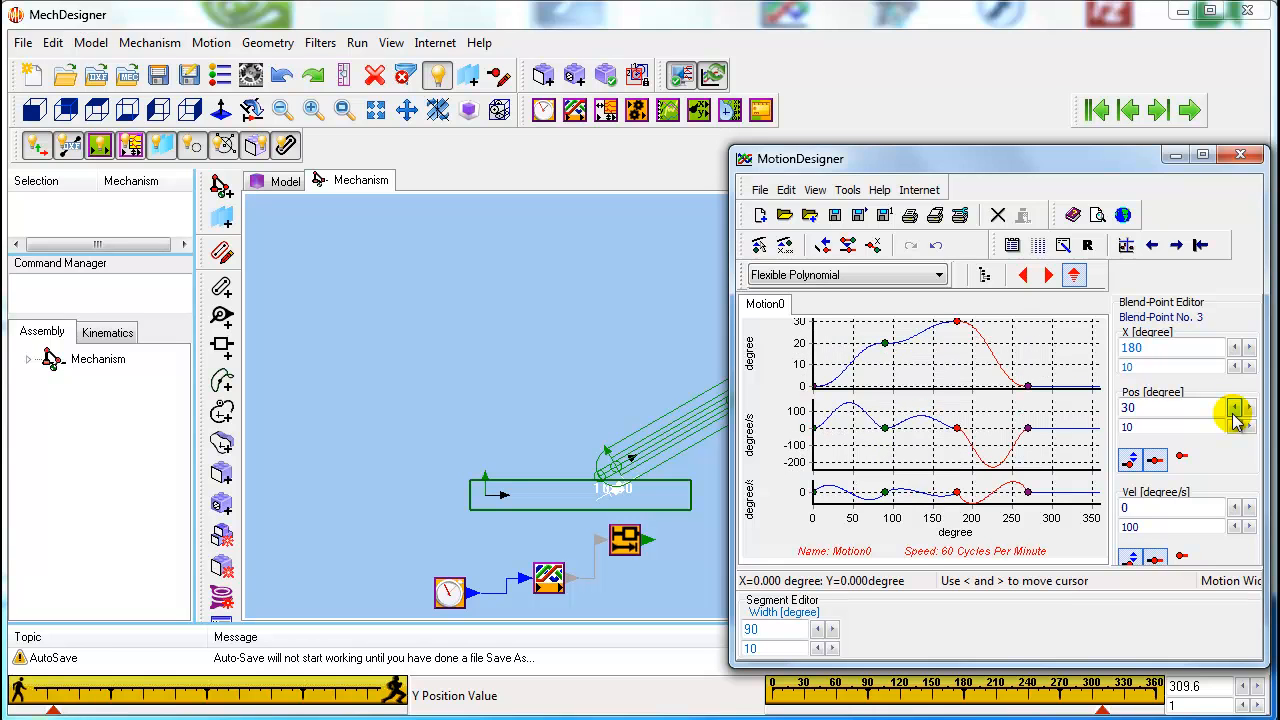
left_click(885, 343)
left_click(680, 75)
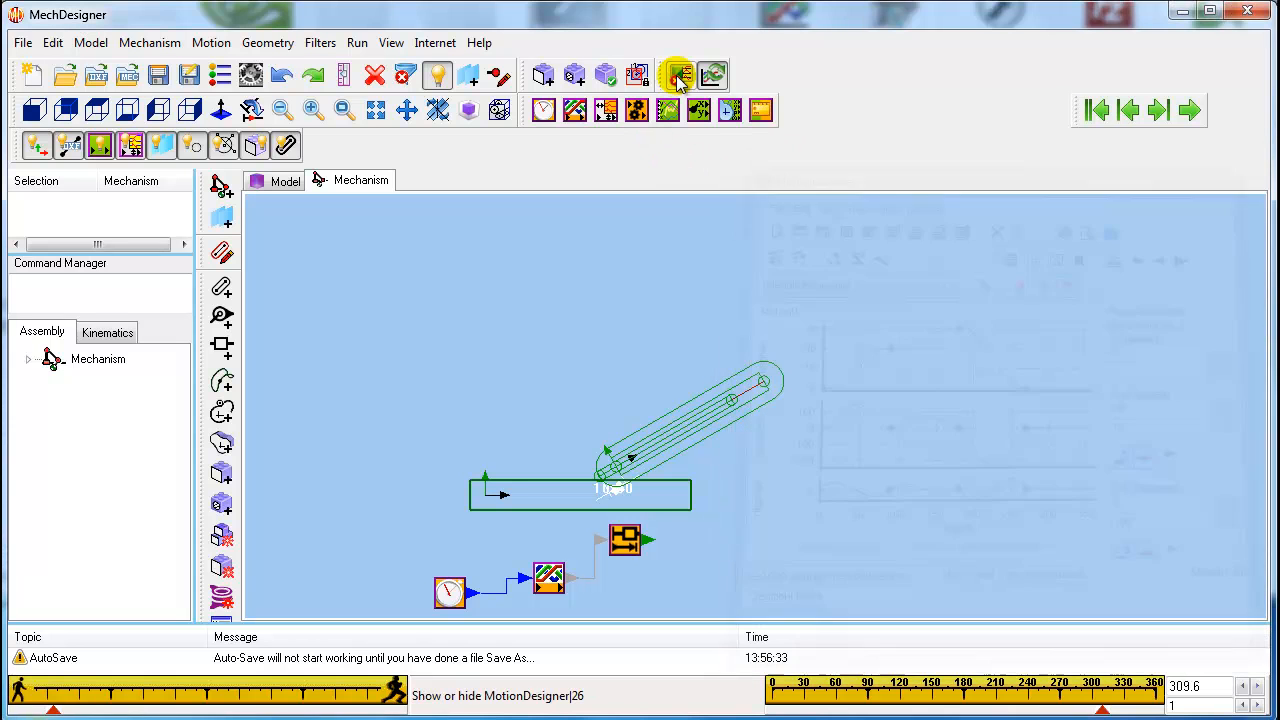
Cycle the mechanism continuously to check the sliding motion, and return the machine to its start position
left_click(1193, 112)
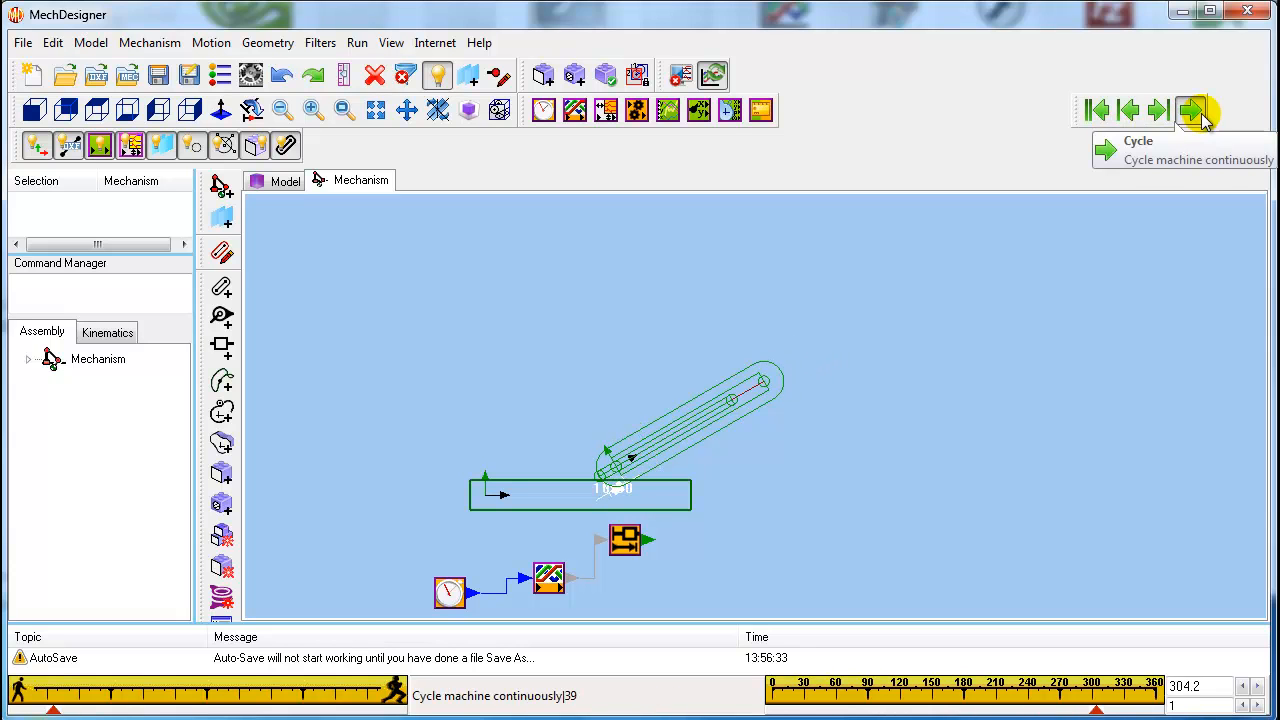
left_click(1095, 110)
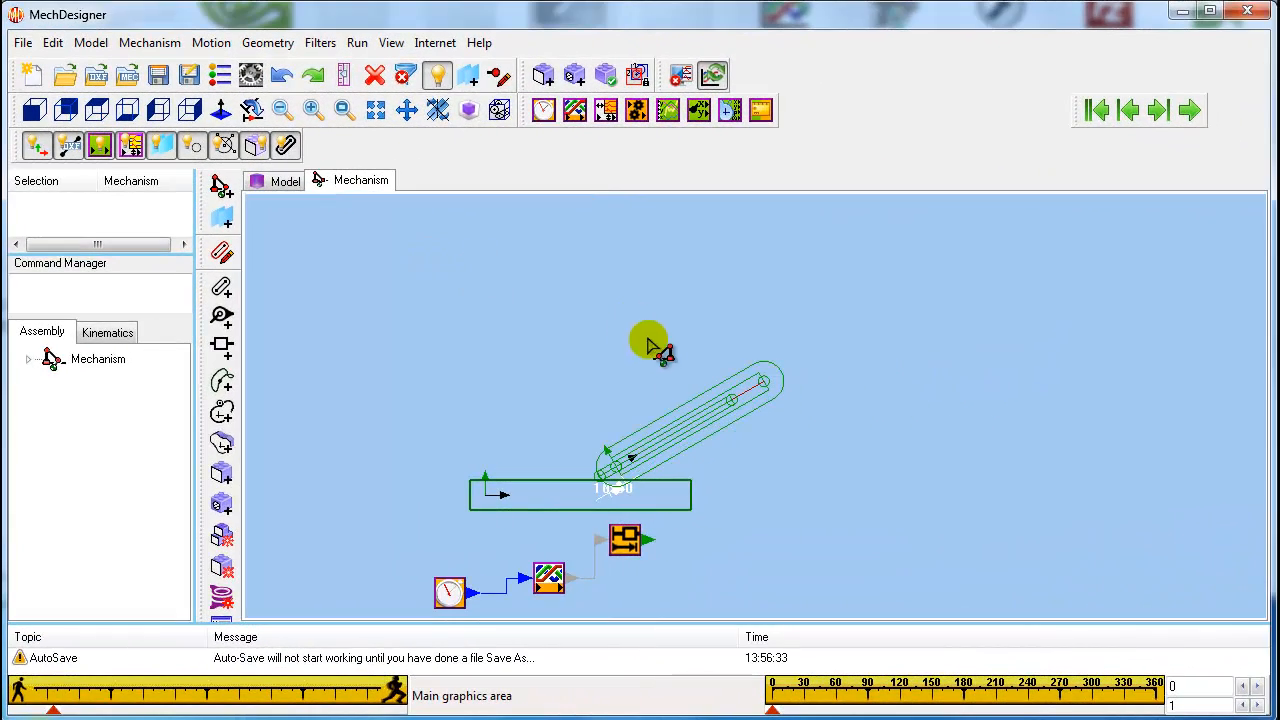
Edit the sliding part and add a line about 32 long above its centre line, constrained vertical along the part's Y axis
double_click(688, 404)
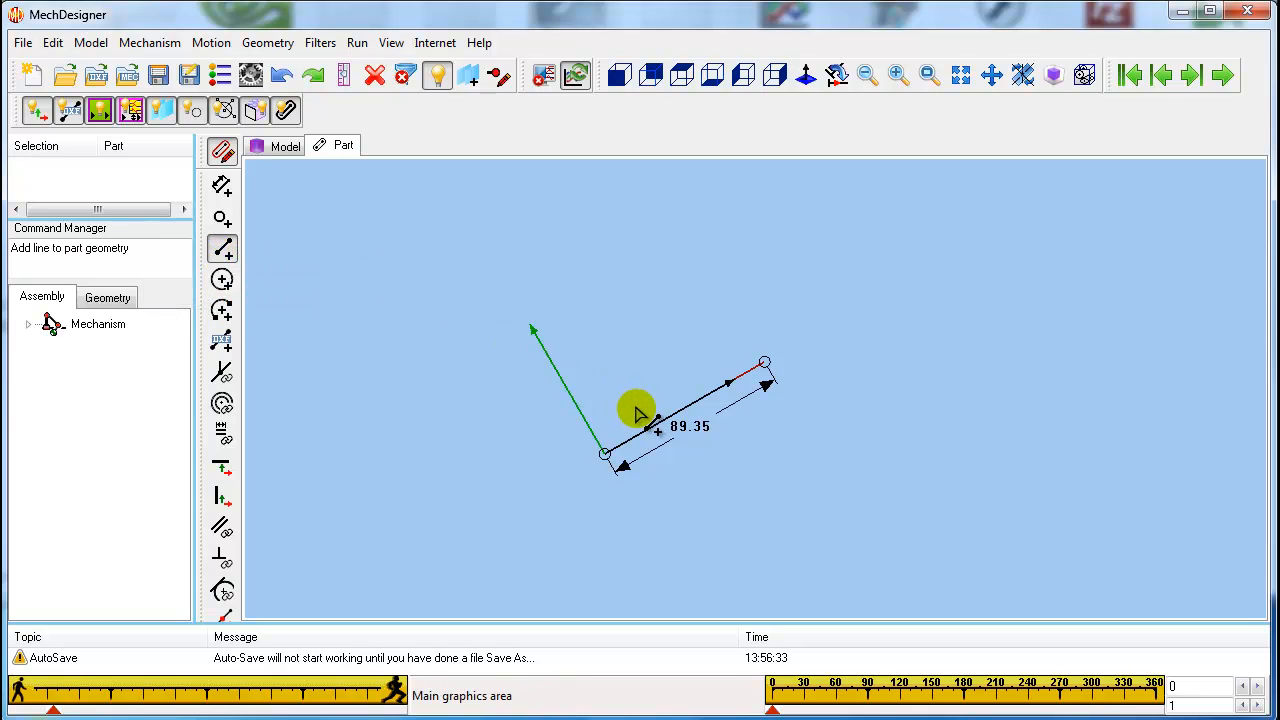
left_click(597, 358)
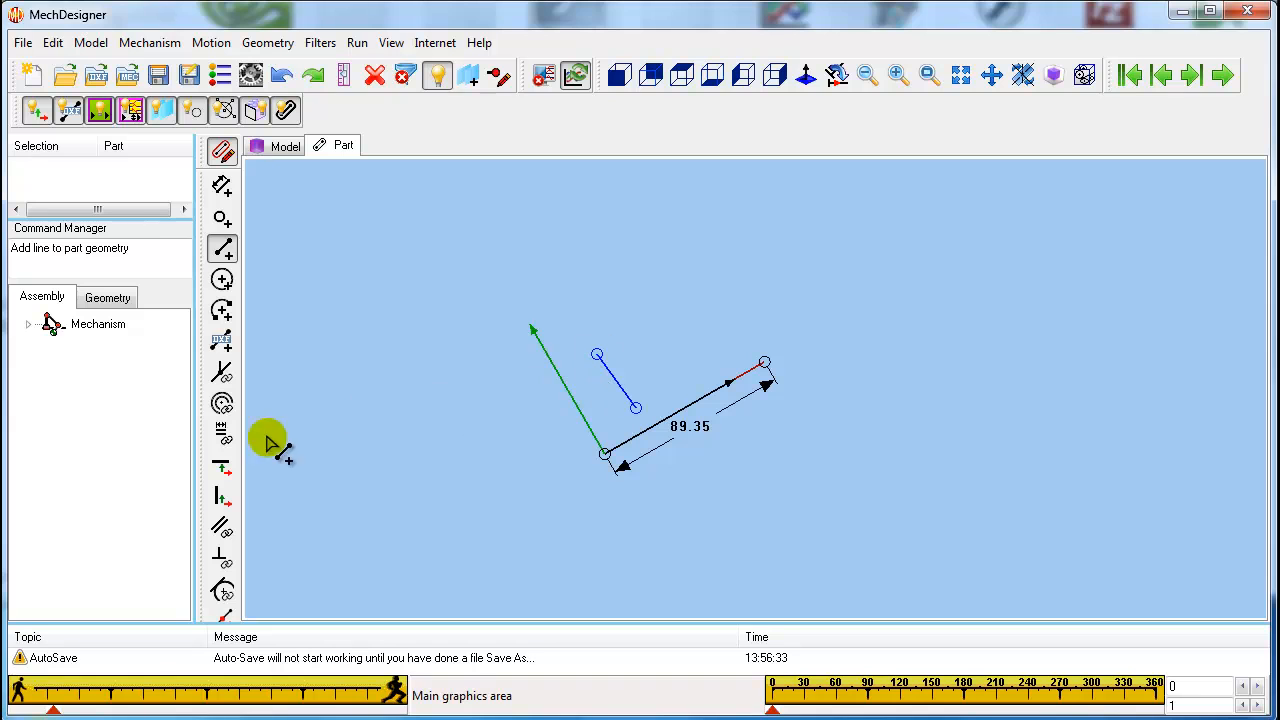
left_click(222, 497)
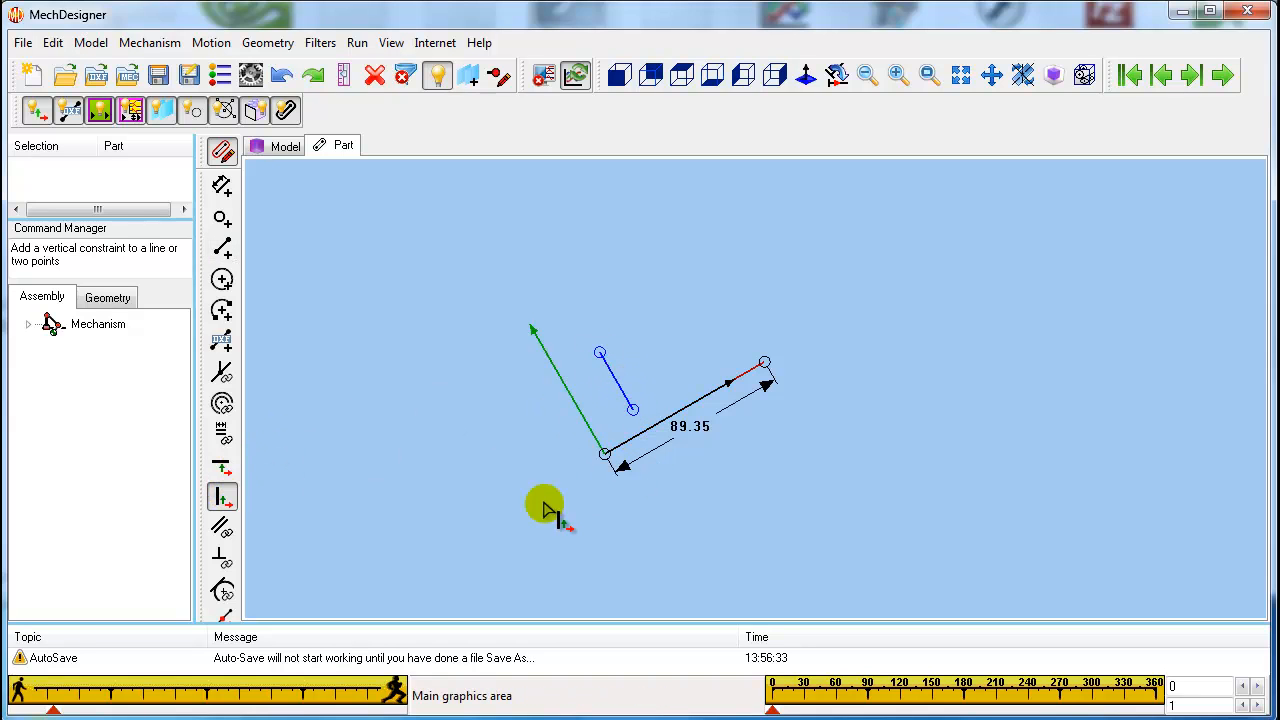
Dimension the length of the part's new vertical line
left_click(222, 186)
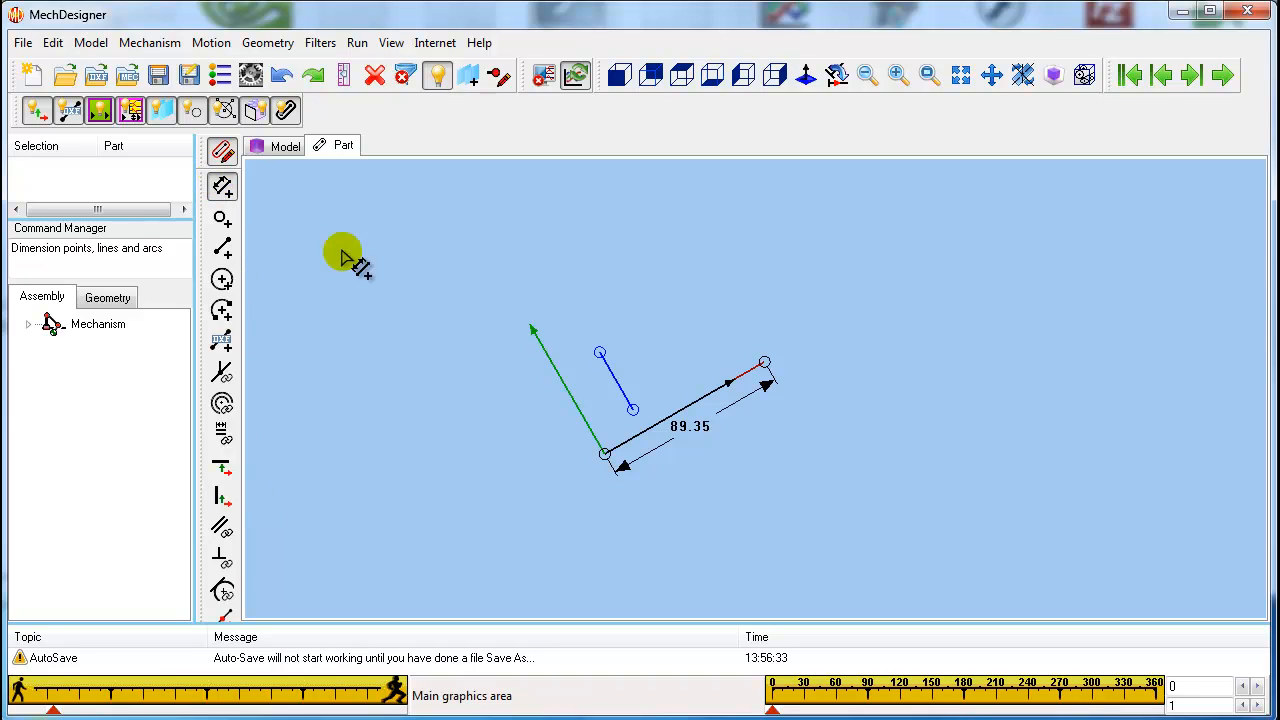
left_click(626, 396)
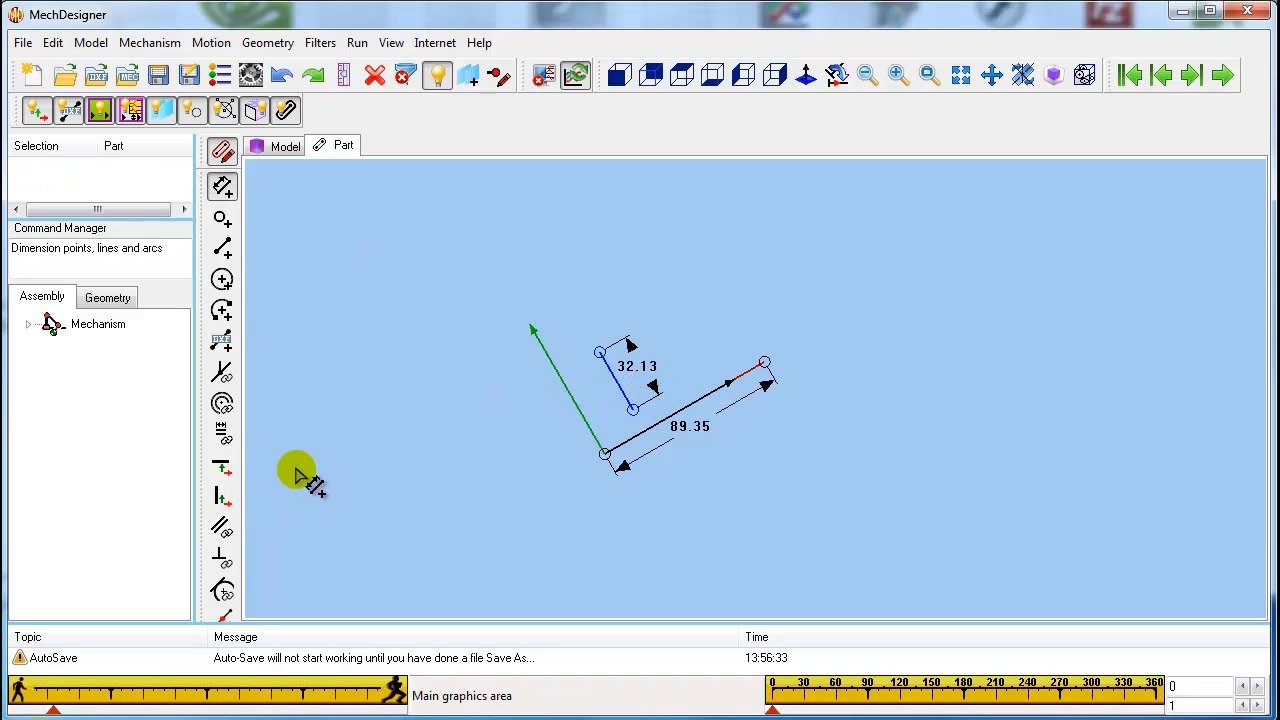
Make the vertical line's lower end coincident with the part's centre line and dimension its distance from the Y axis
left_click(222, 372)
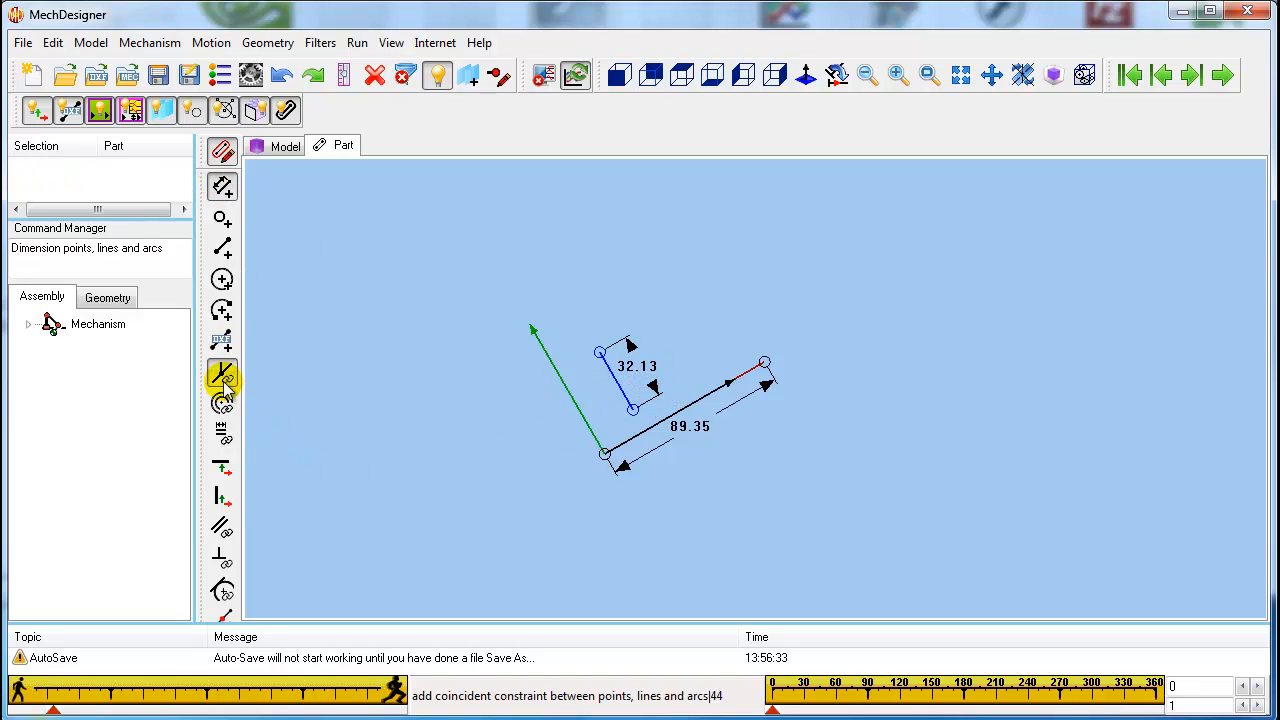
left_click(647, 433)
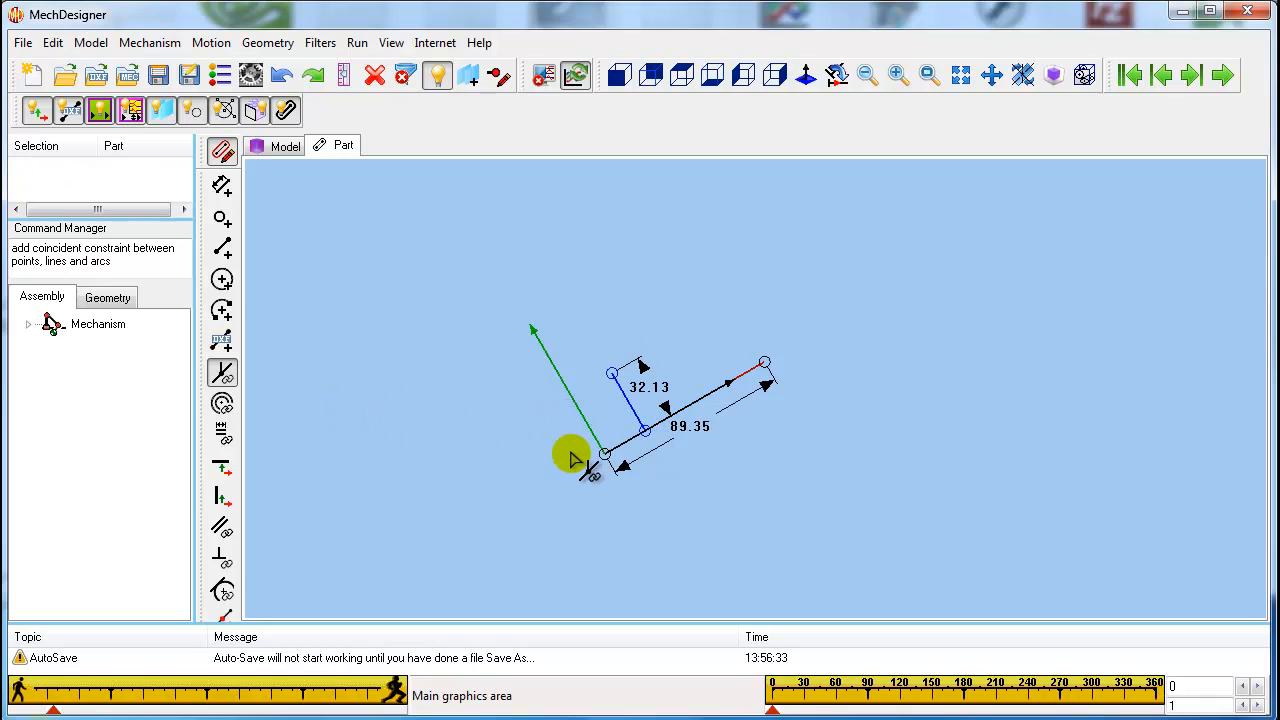
left_click(222, 186)
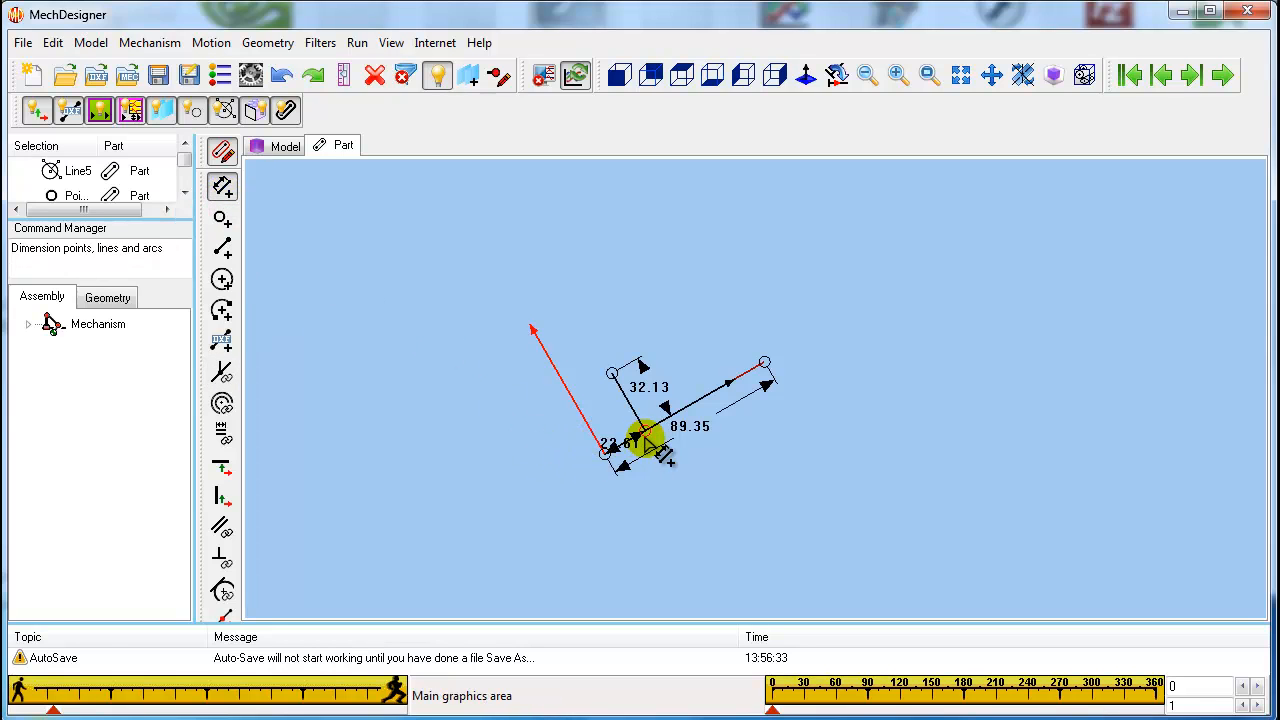
left_click(666, 491)
left_click(228, 195)
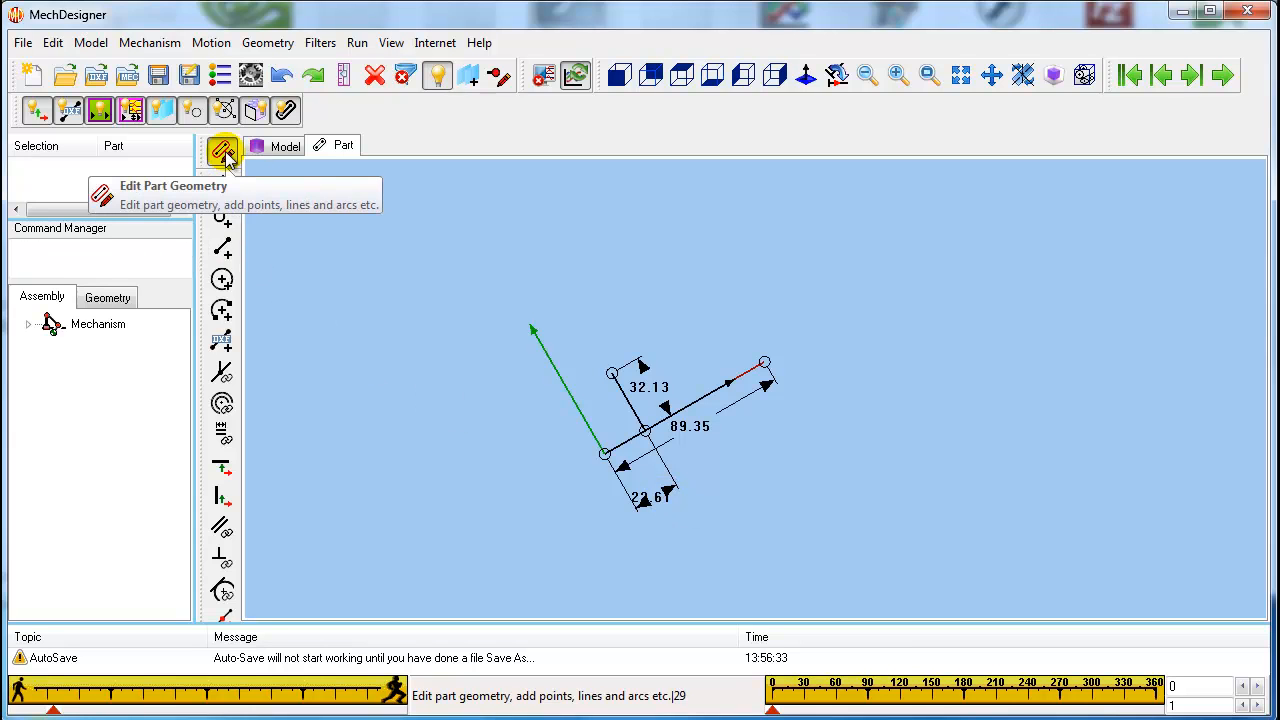
Round the vertical line's distance from the part's Y axis to 20 and its length to 30
double_click(649, 508)
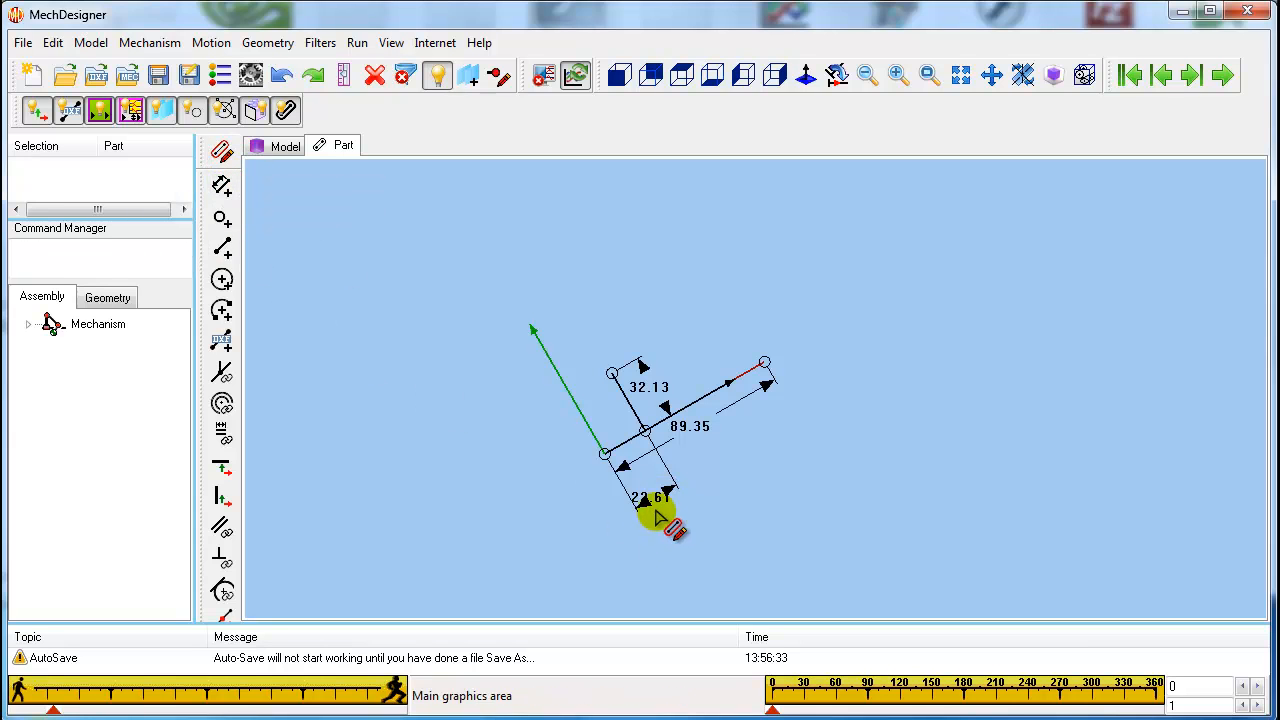
right_click(62, 215)
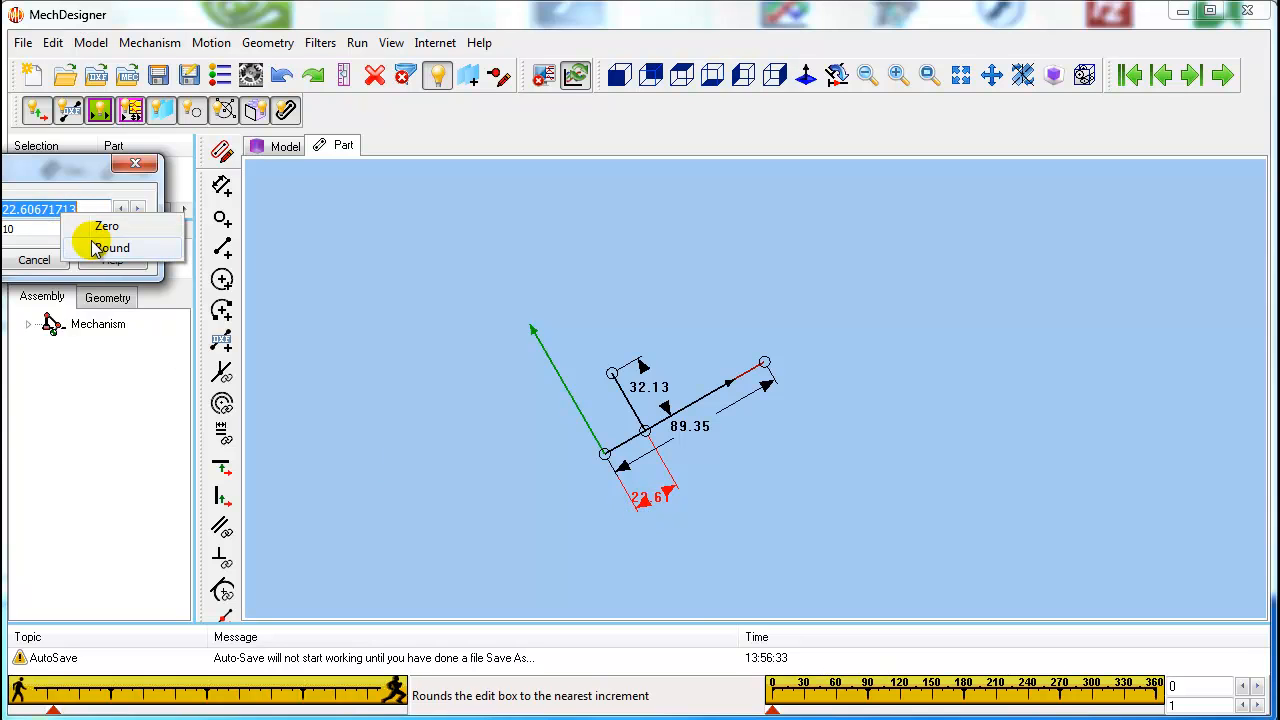
left_click(96, 247)
left_click(1, 259)
double_click(632, 405)
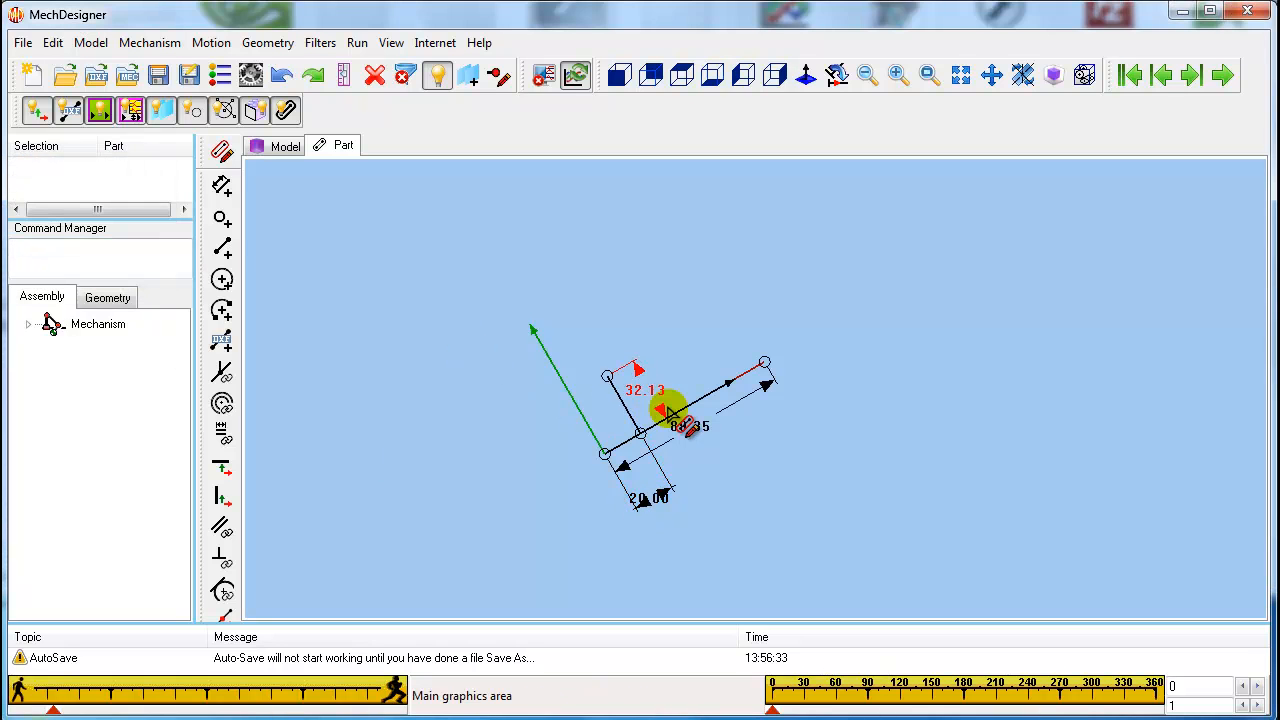
right_click(57, 112)
left_click(106, 143)
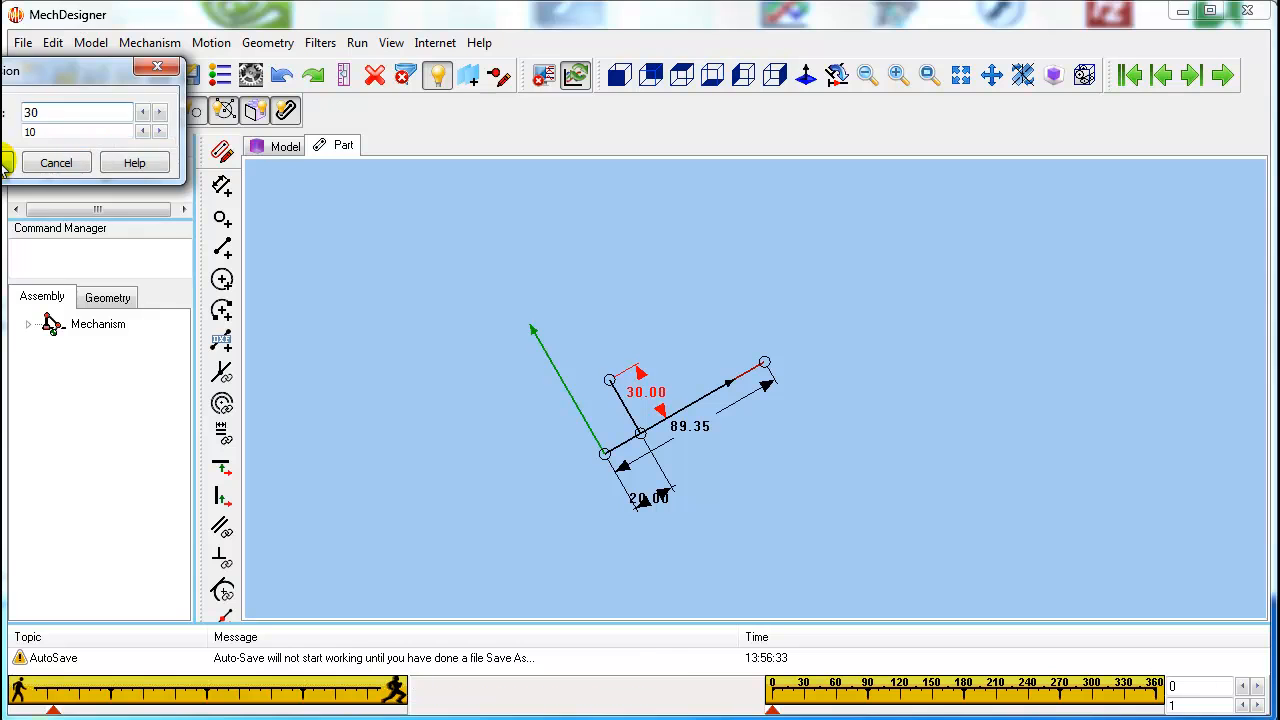
left_click(5, 162)
Set the length of the part's centre line to 100 and finish editing the part
double_click(770, 394)
right_click(180, 91)
left_click(214, 123)
left_click(261, 94)
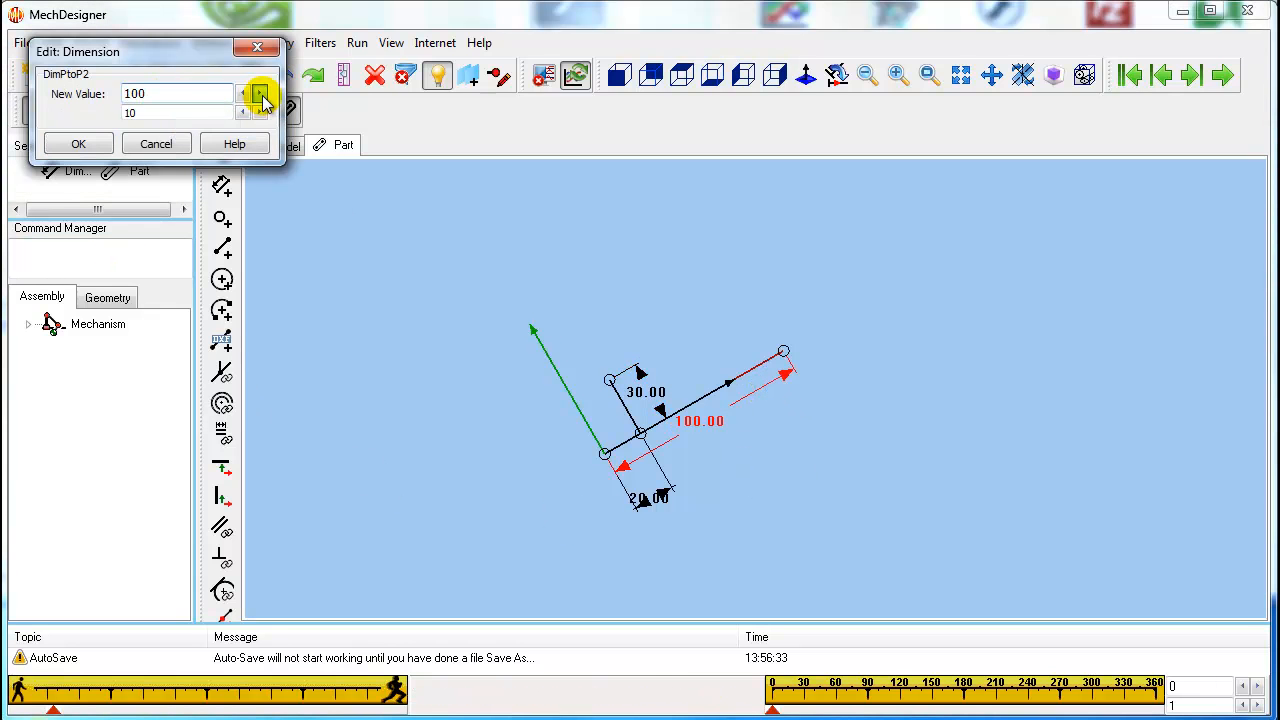
left_click(79, 146)
left_click(226, 168)
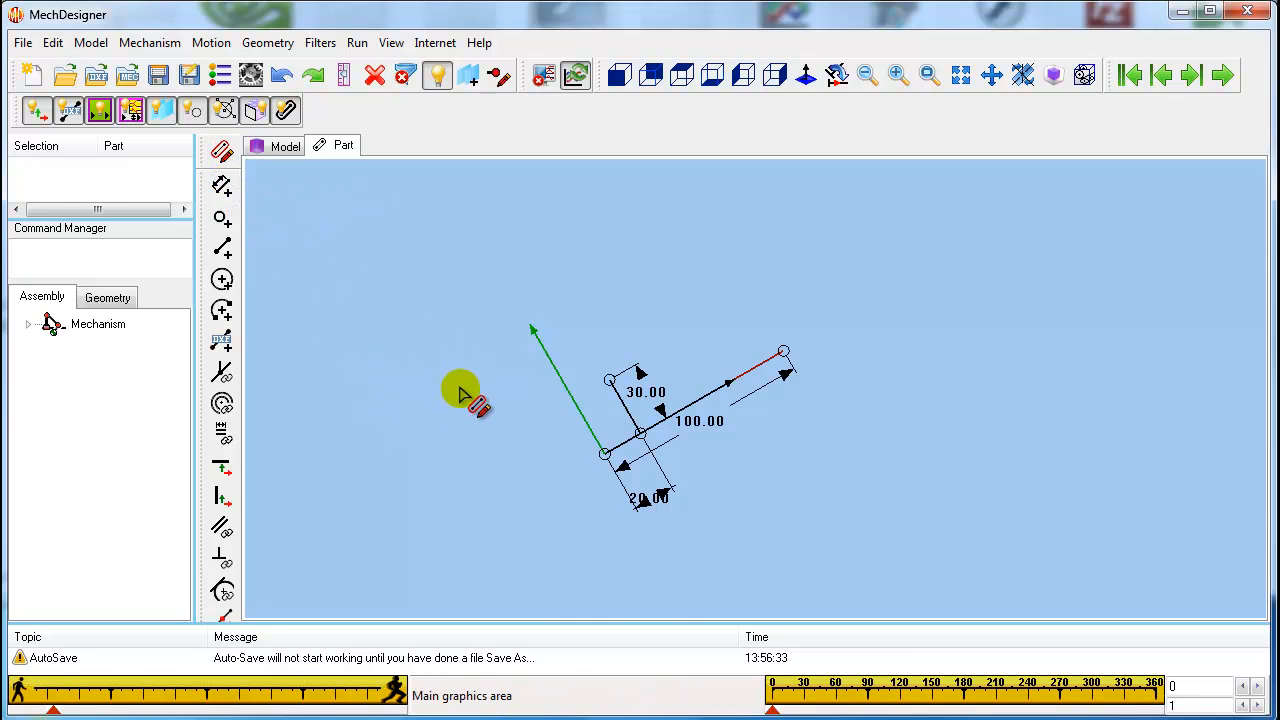
double_click(598, 443)
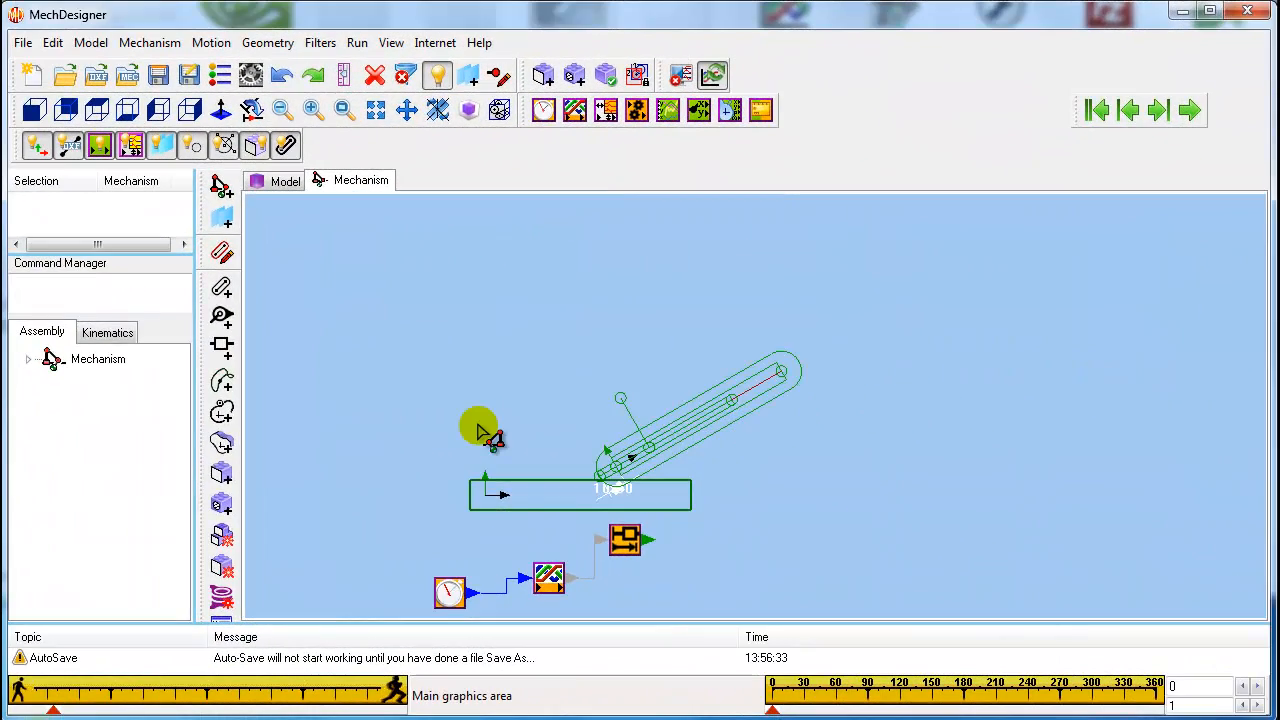
Edit the BasePart and add a line about 38 long across the Y axis, above the origin, constrained horizontal
double_click(514, 508)
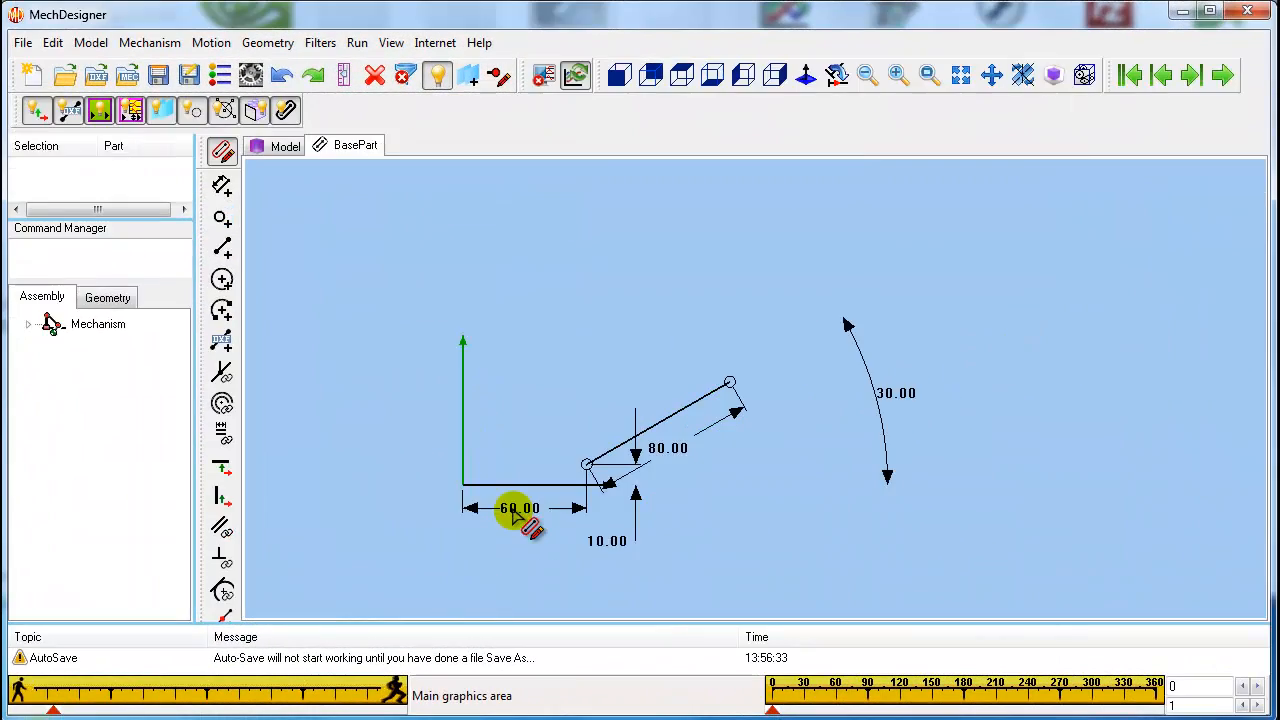
left_click(226, 252)
left_click_drag(407, 430, 485, 430)
left_click(226, 467)
left_click(443, 432)
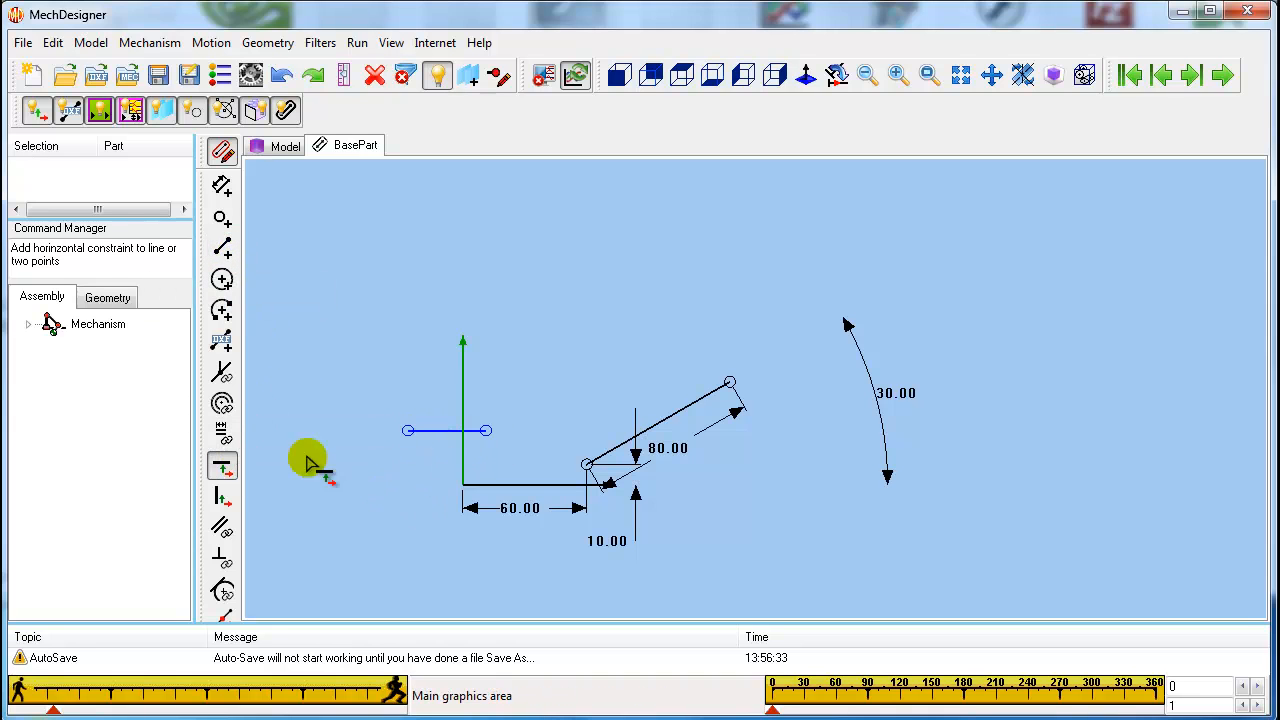
Dimension the new BasePart line's left end from the Y axis, its height above the X axis, and its length
left_click(226, 188)
left_click(460, 470)
left_click(408, 431)
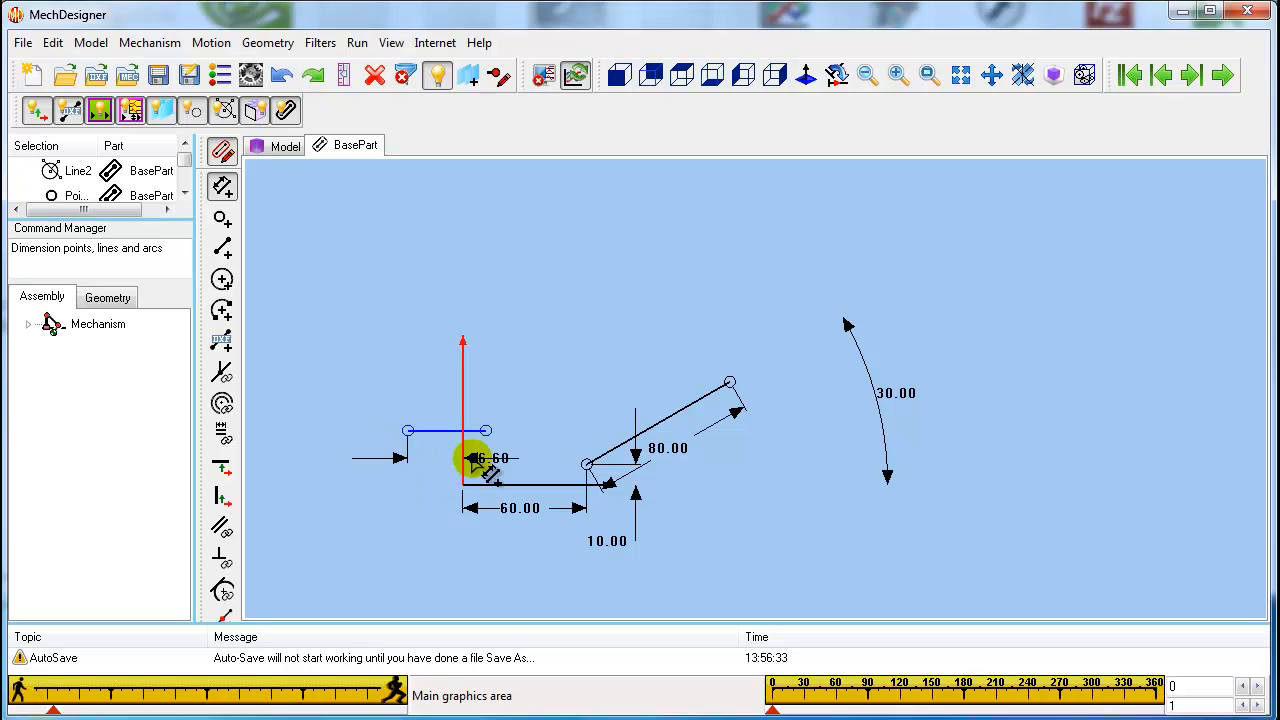
left_click(428, 494)
left_click(466, 480)
left_click(408, 432)
left_click(358, 527)
left_click(445, 430)
left_click(448, 416)
Set the distance from the Y axis to the horizontal line's left end to 30 and the line's length to 40
double_click(360, 497)
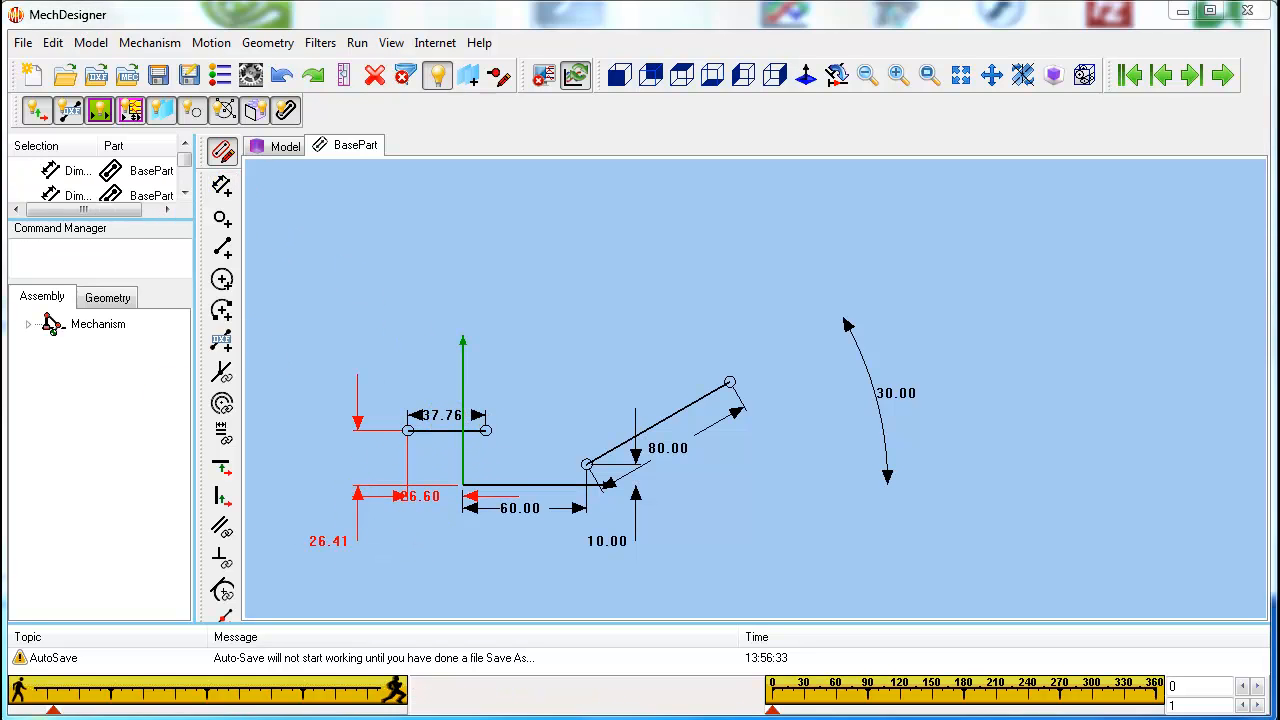
type("30")
left_click(263, 270)
double_click(409, 417)
right_click(300, 149)
left_click(323, 183)
left_click(170, 200)
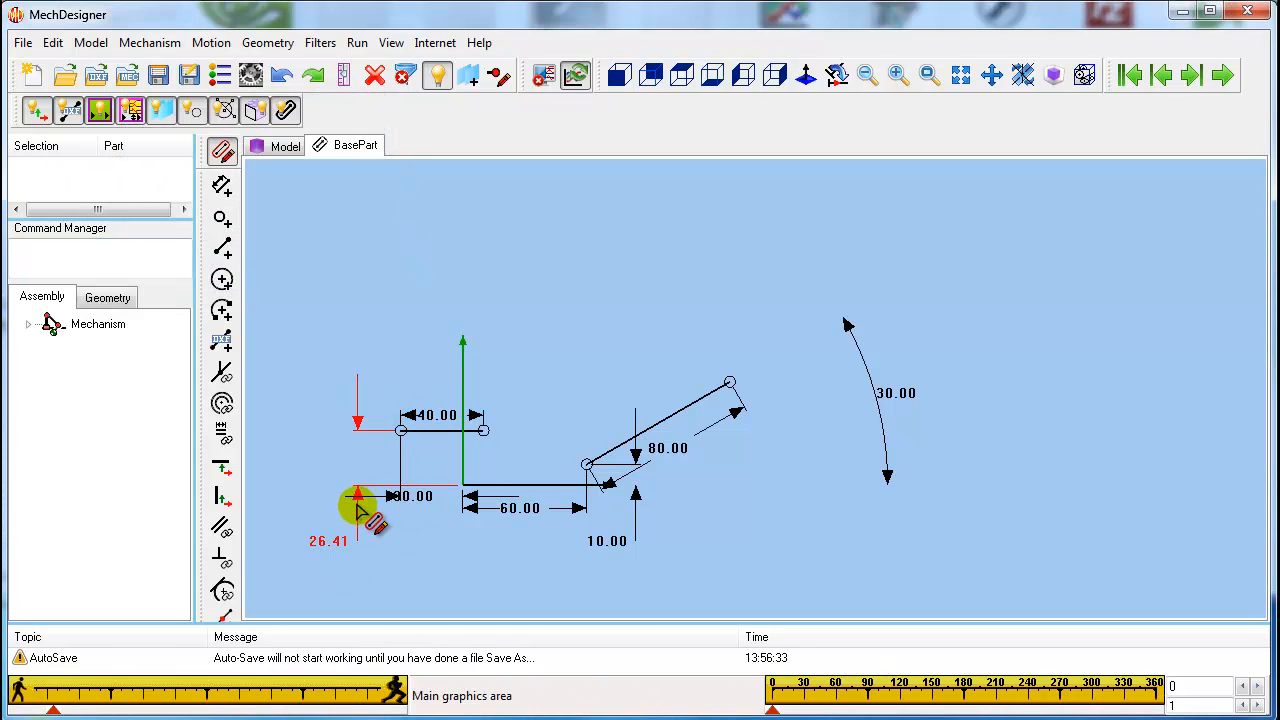
Set the horizontal line's height above the X axis to 30 and finish editing the BasePart
double_click(357, 500)
right_click(548, 226)
left_click(592, 258)
left_click(450, 276)
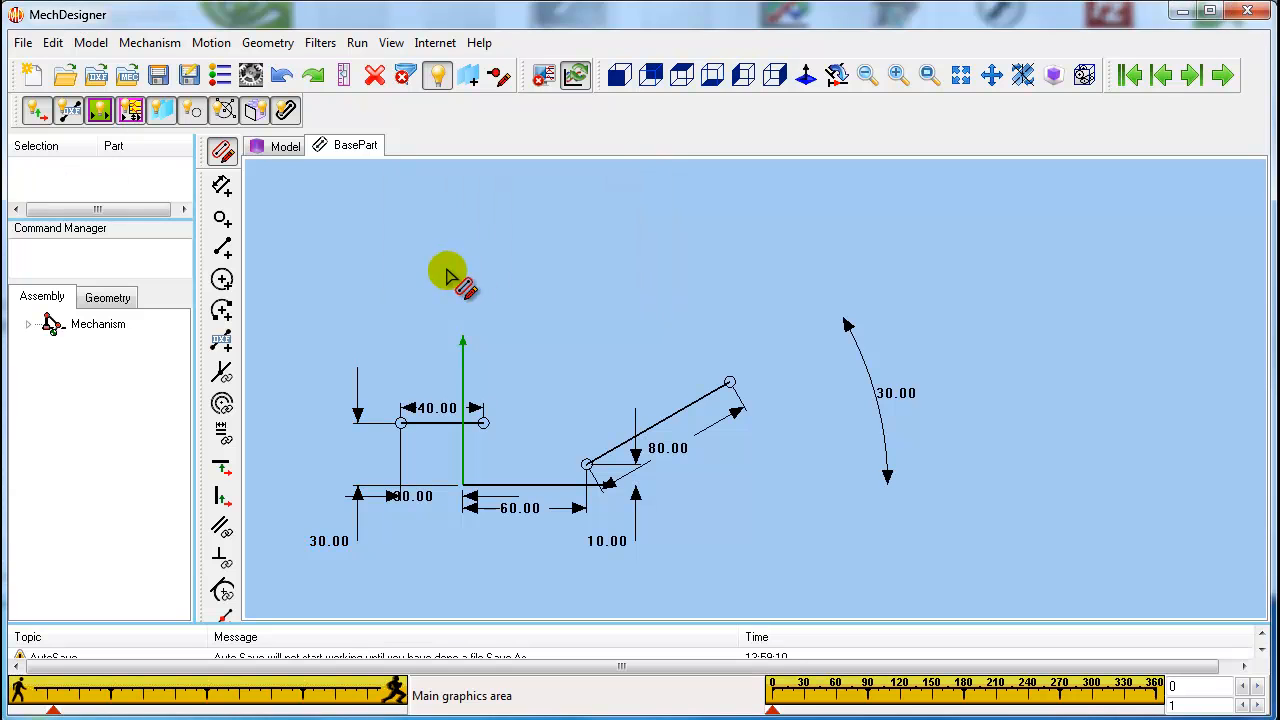
left_click(231, 164)
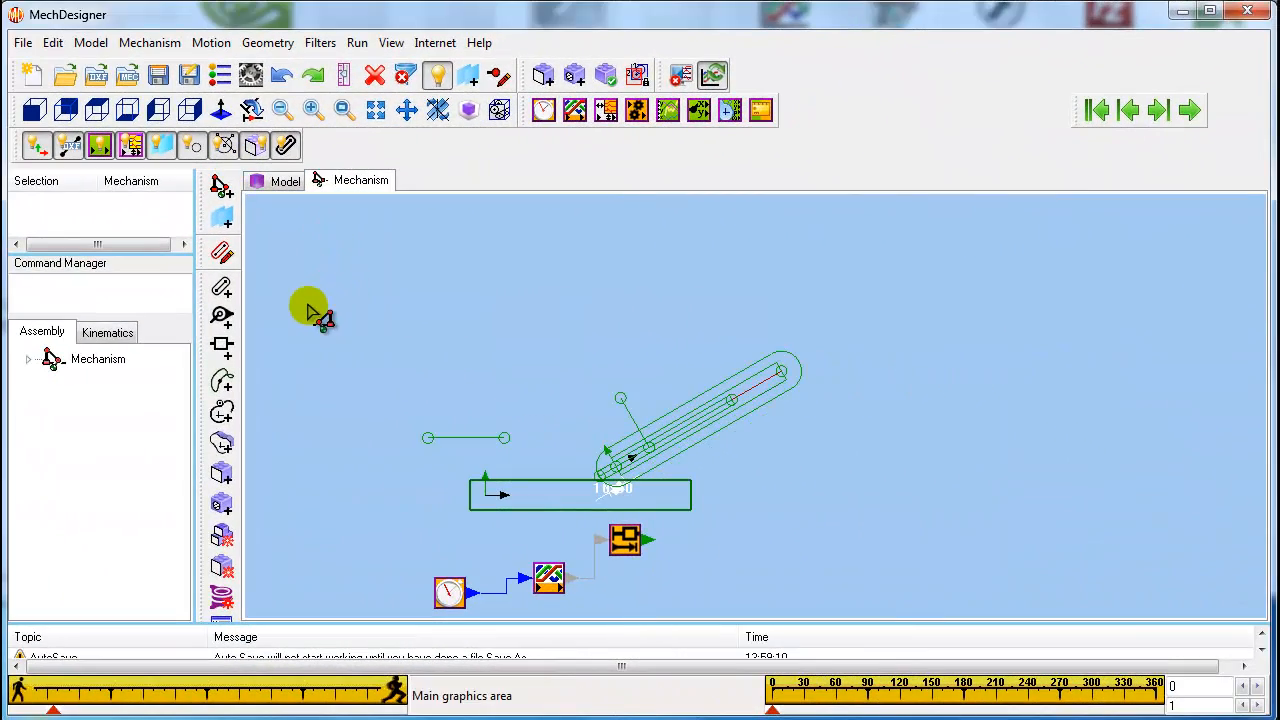
Pin a new part to the left end of the BasePart's horizontal line and link it to the sliding part's short line with a second pin-jointed part
left_click(222, 289)
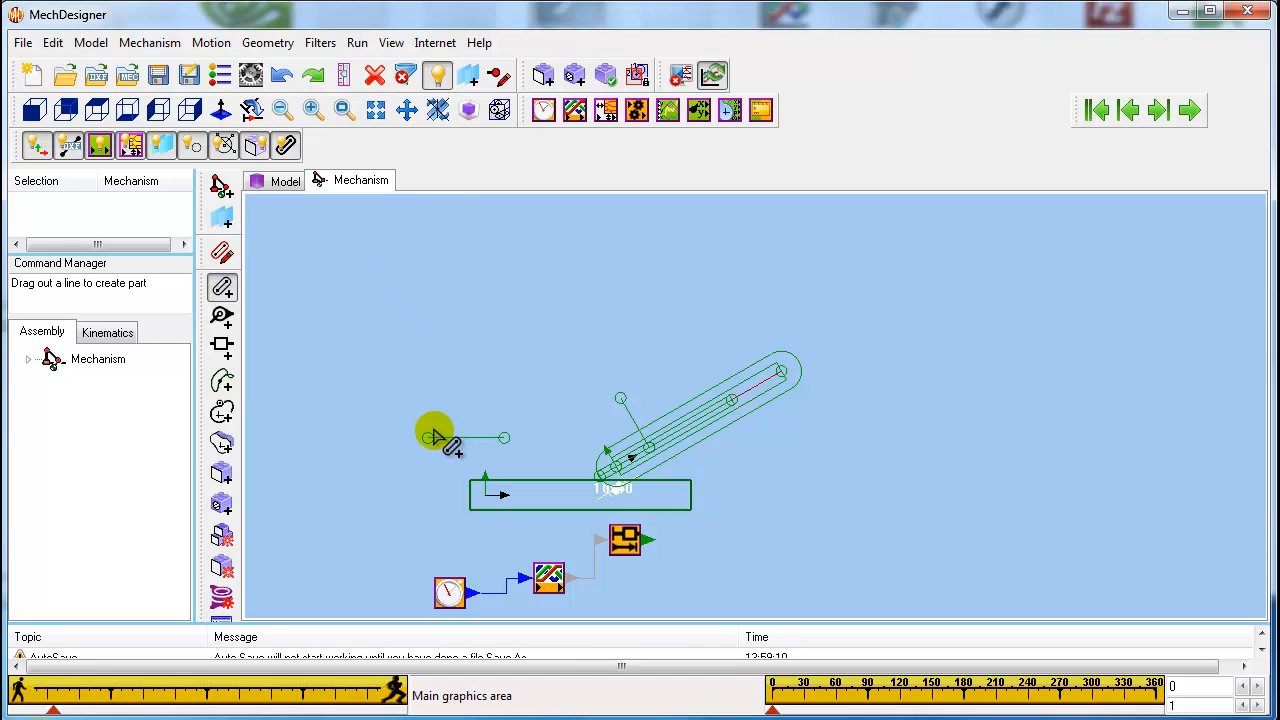
left_click_drag(432, 437, 478, 294)
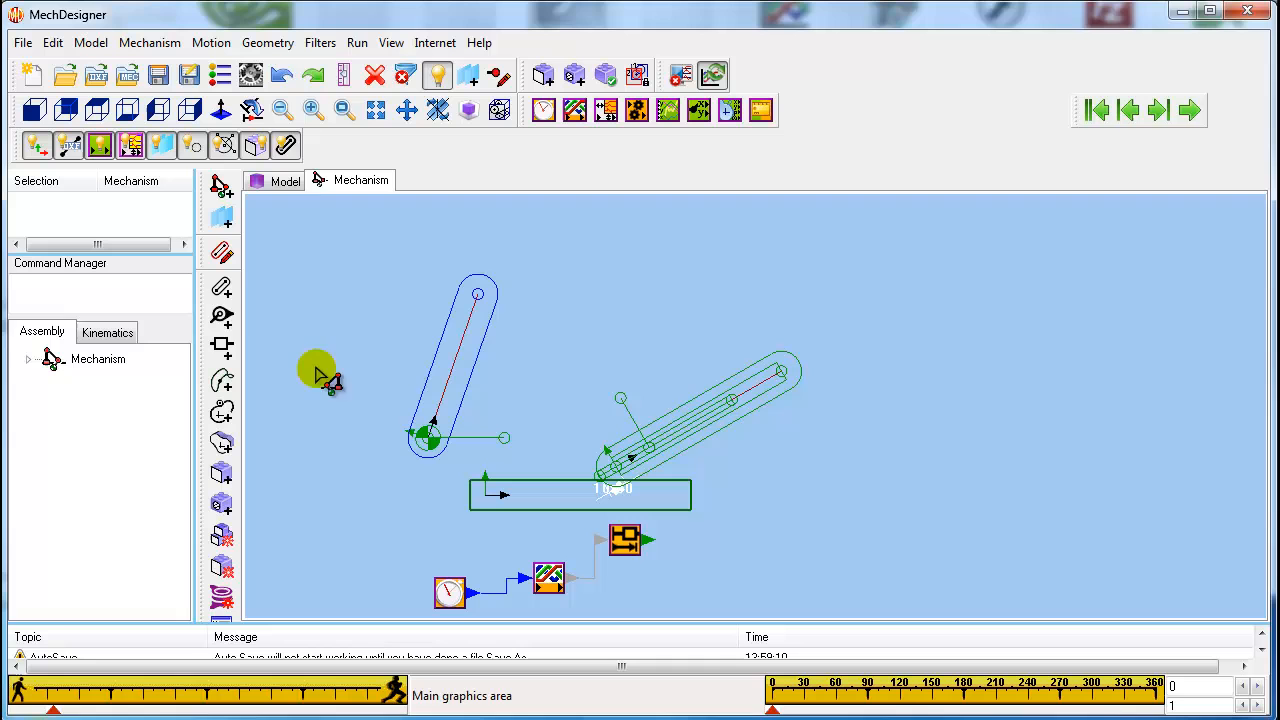
left_click(223, 289)
left_click_drag(509, 293, 646, 384)
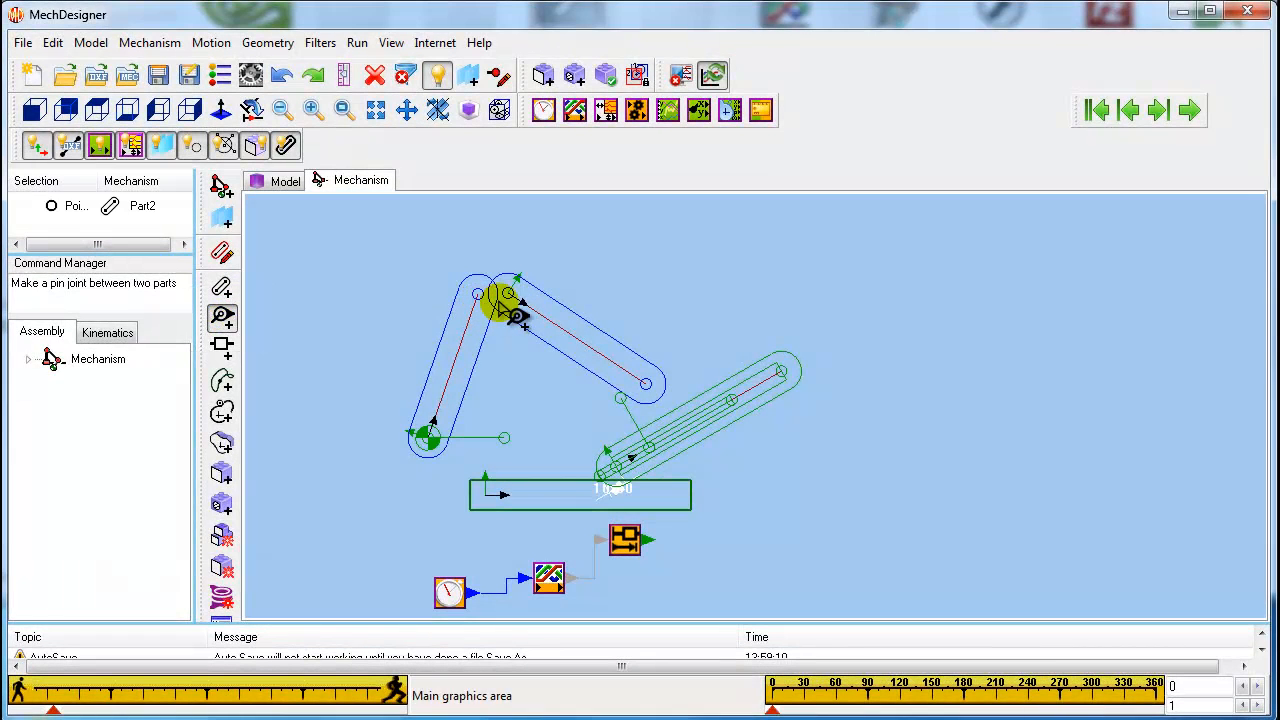
left_click(508, 299)
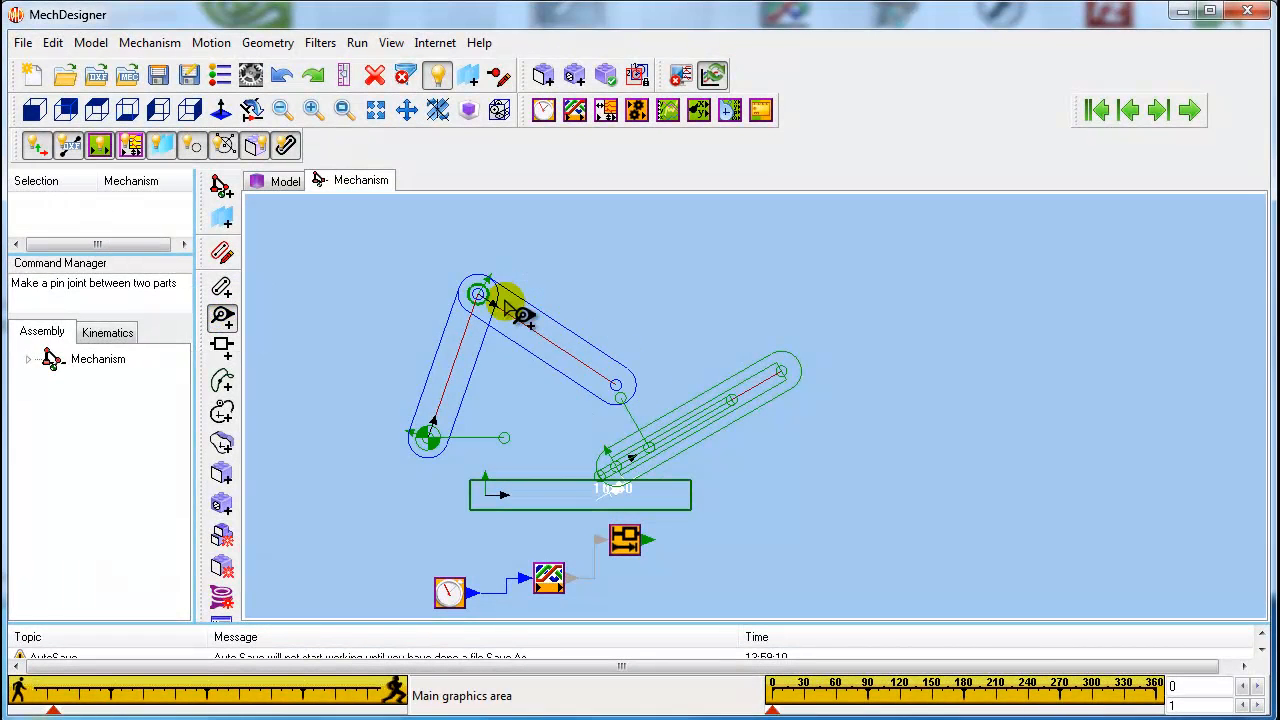
left_click(630, 410)
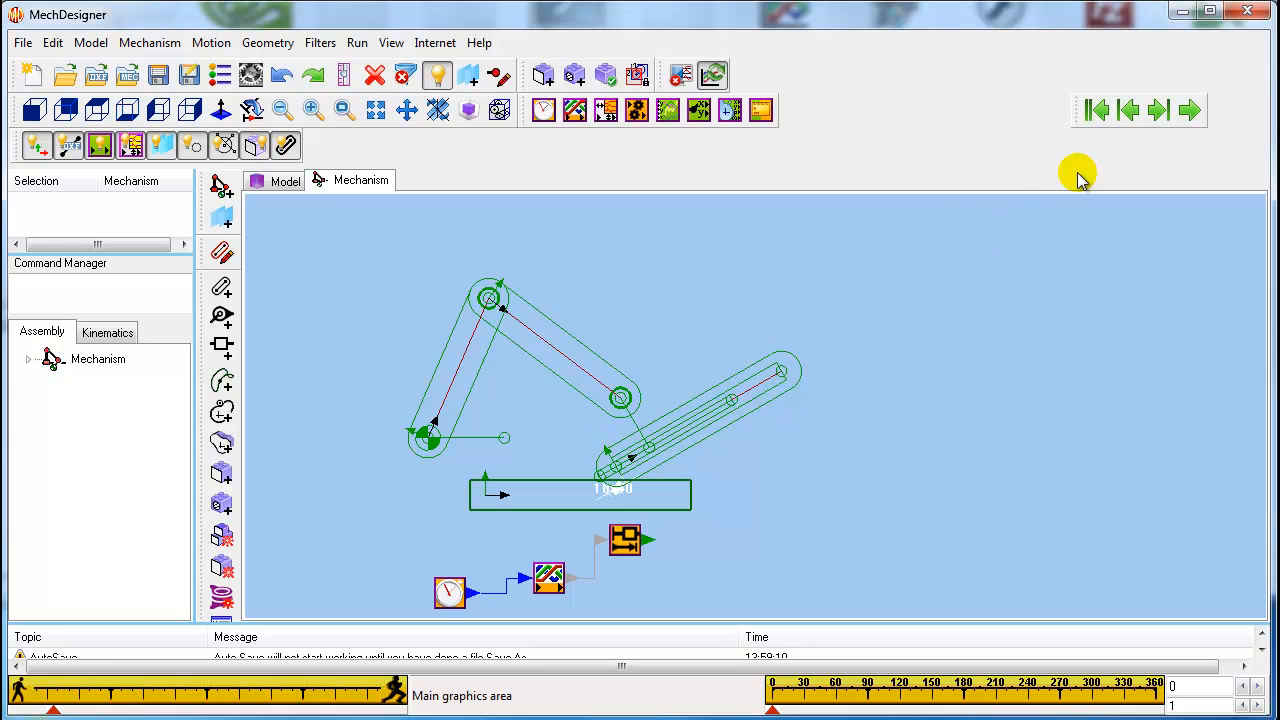
Cycle the mechanism to check the linkage motion and return the machine to its start position
left_click(1184, 116)
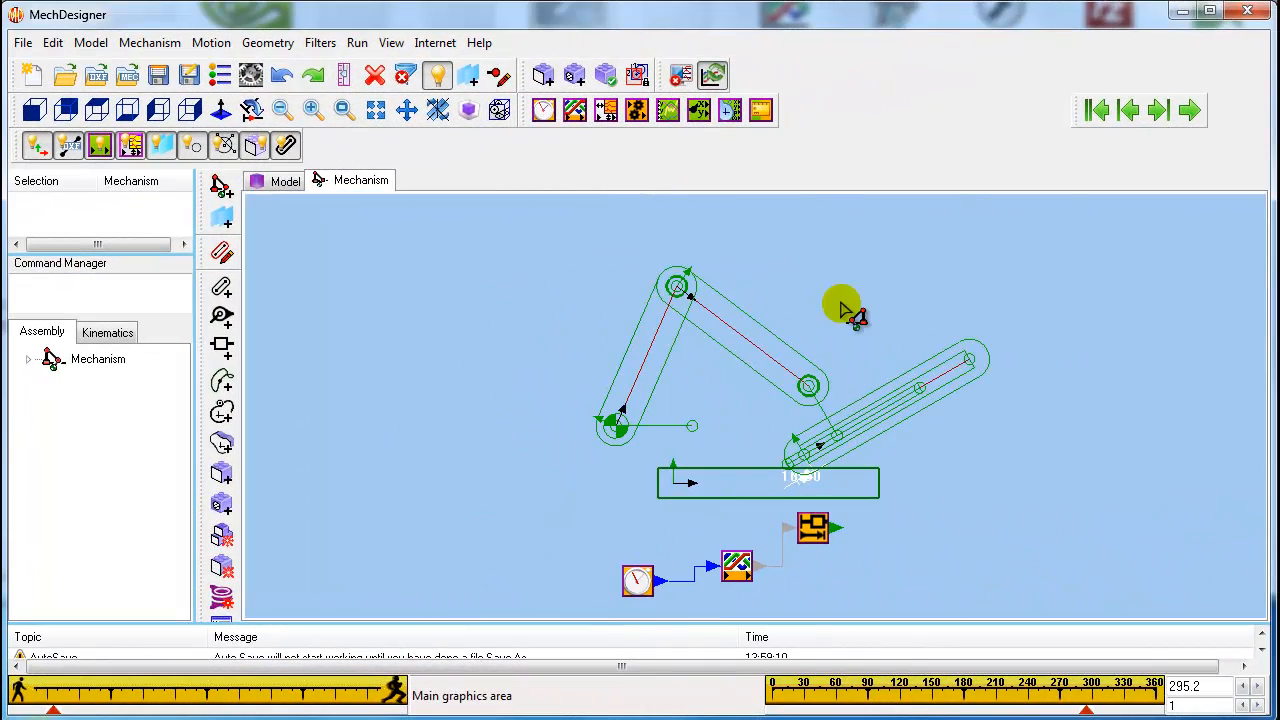
left_click(1097, 110)
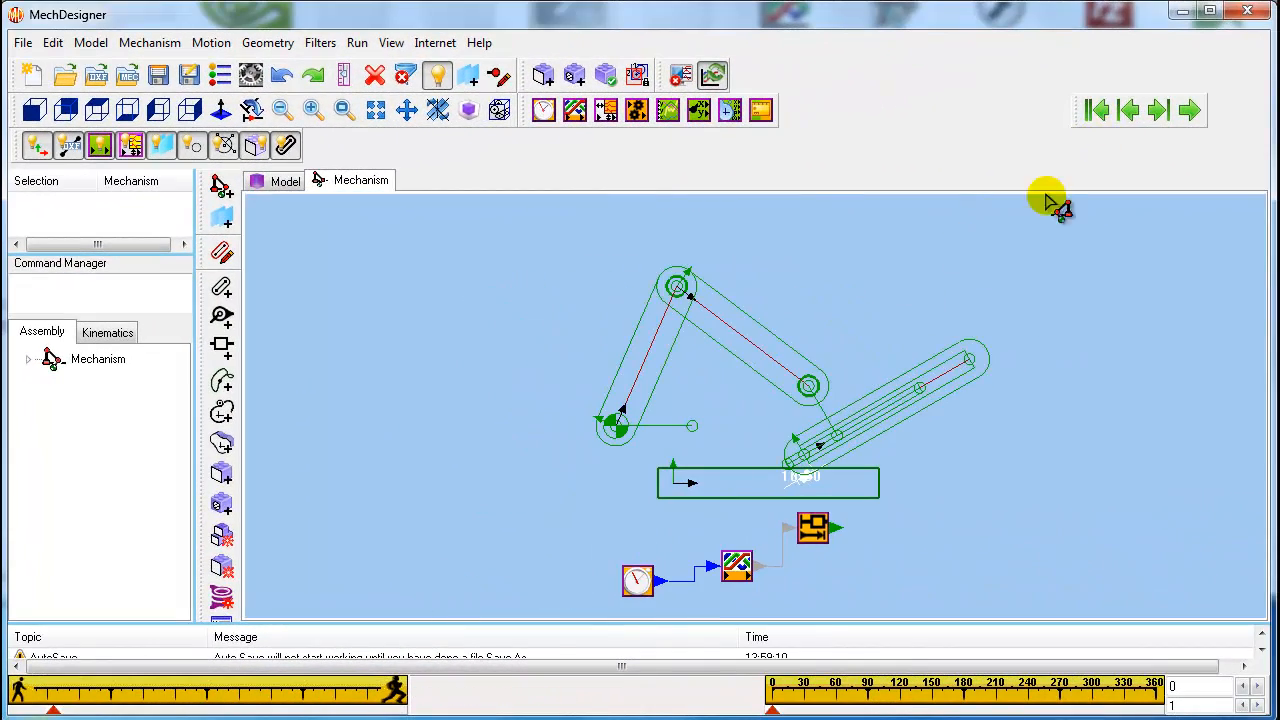
Edit the BasePart again and add a second line about 44 long, left of the existing geometry, constrained horizontal
double_click(728, 497)
left_click(222, 248)
left_click_drag(430, 458, 519, 460)
left_click(222, 467)
left_click(471, 459)
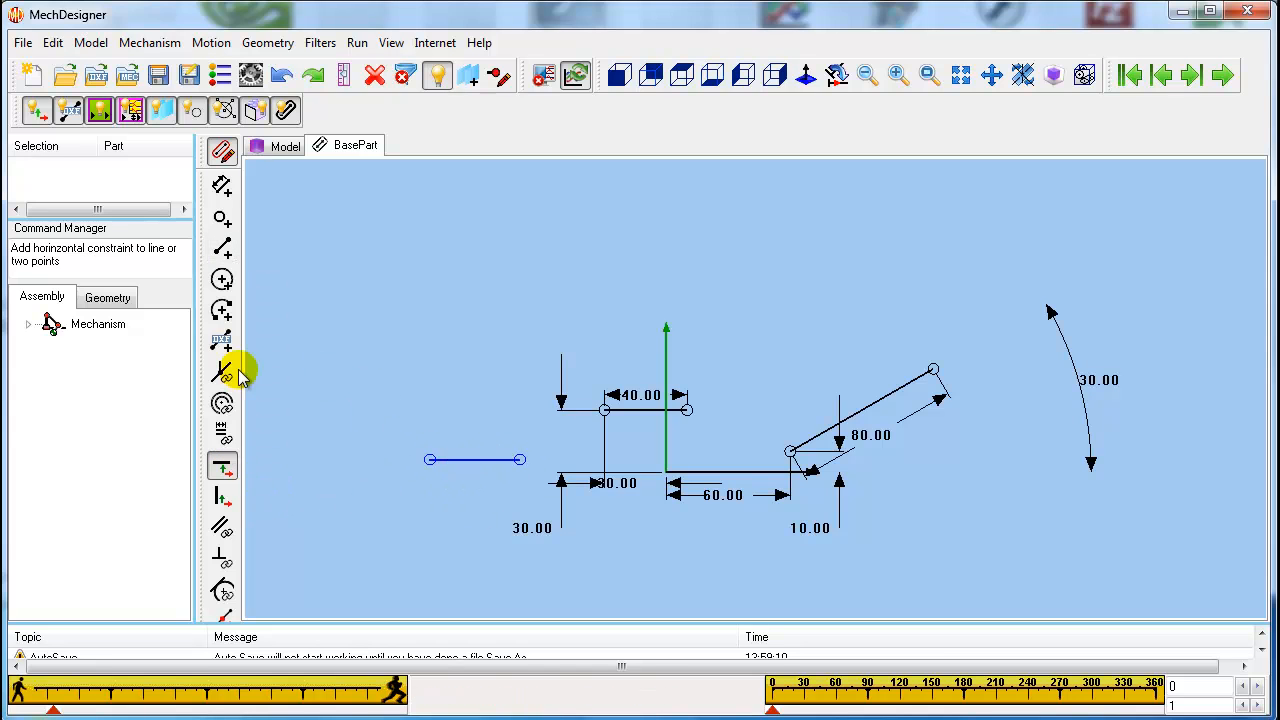
Dimension the second horizontal line's left end from the Y axis, its height above the X axis, and its length
left_click(222, 186)
left_click(666, 465)
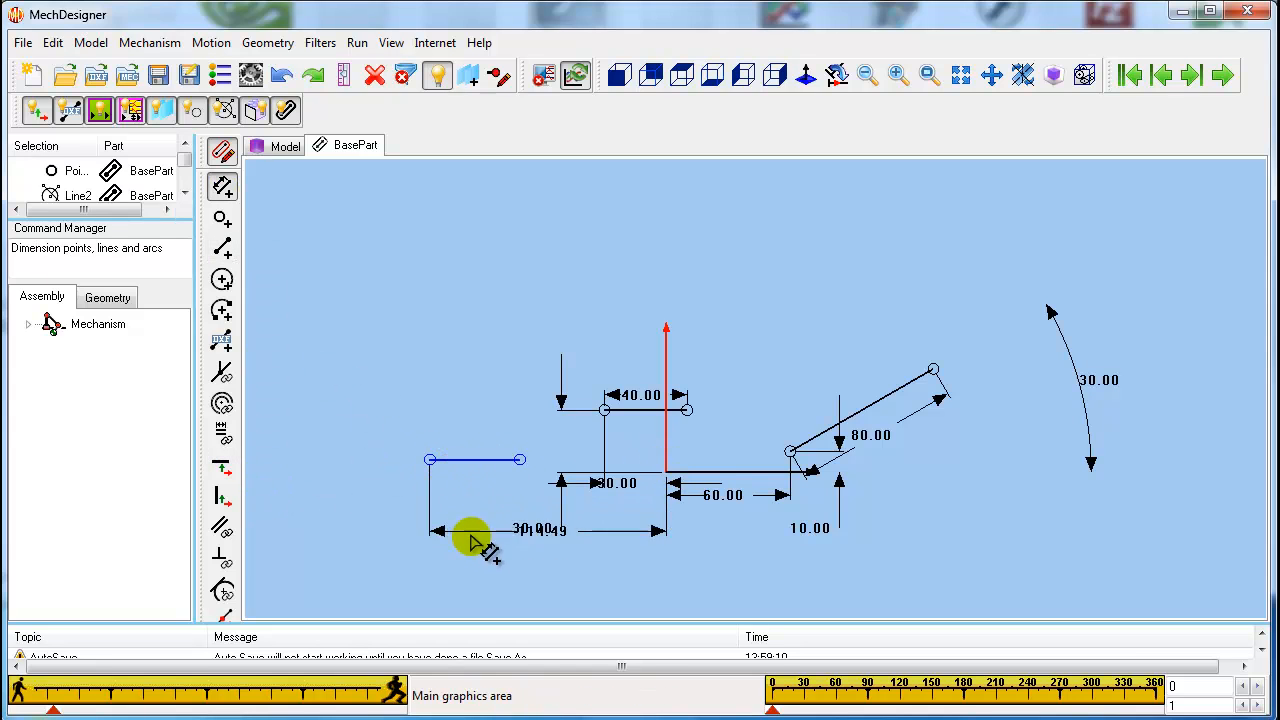
left_click(490, 566)
left_click(700, 472)
left_click(520, 460)
left_click(483, 513)
left_click(460, 460)
left_click(392, 590)
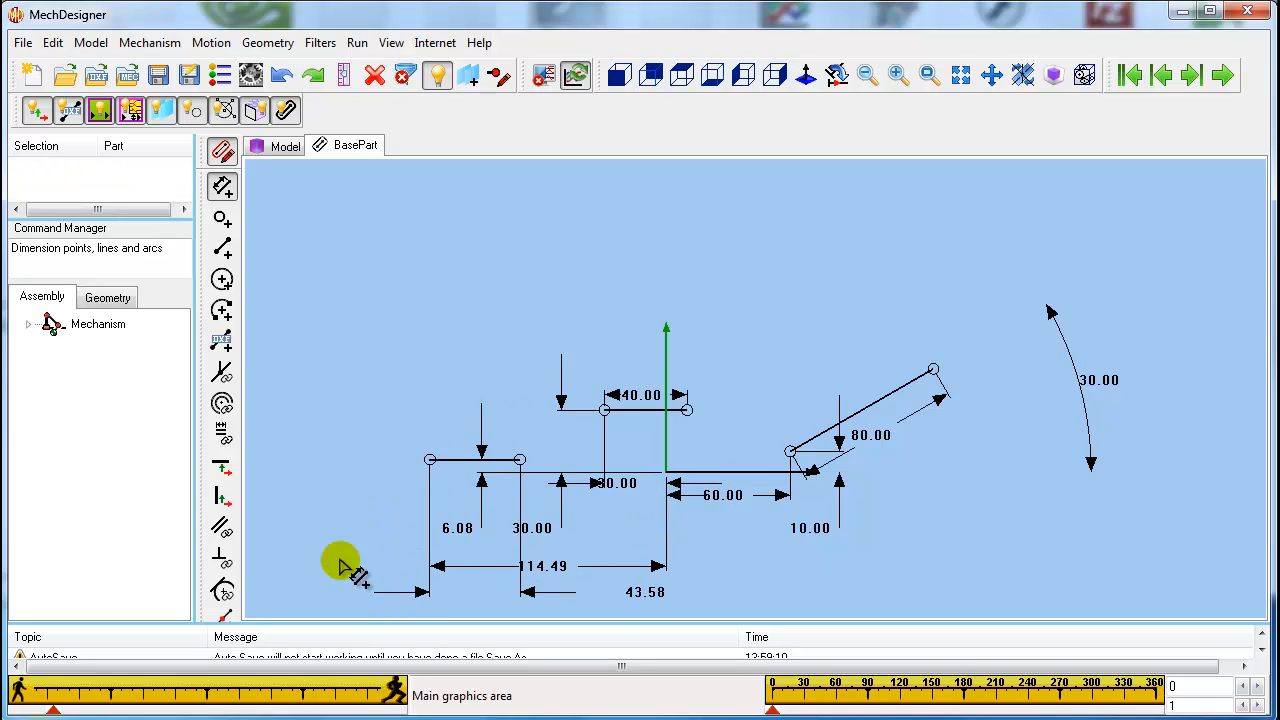
Set the second horizontal line's length to 40 and its left end's distance from the Y axis to 110
left_click(528, 594)
double_click(528, 594)
type("40")
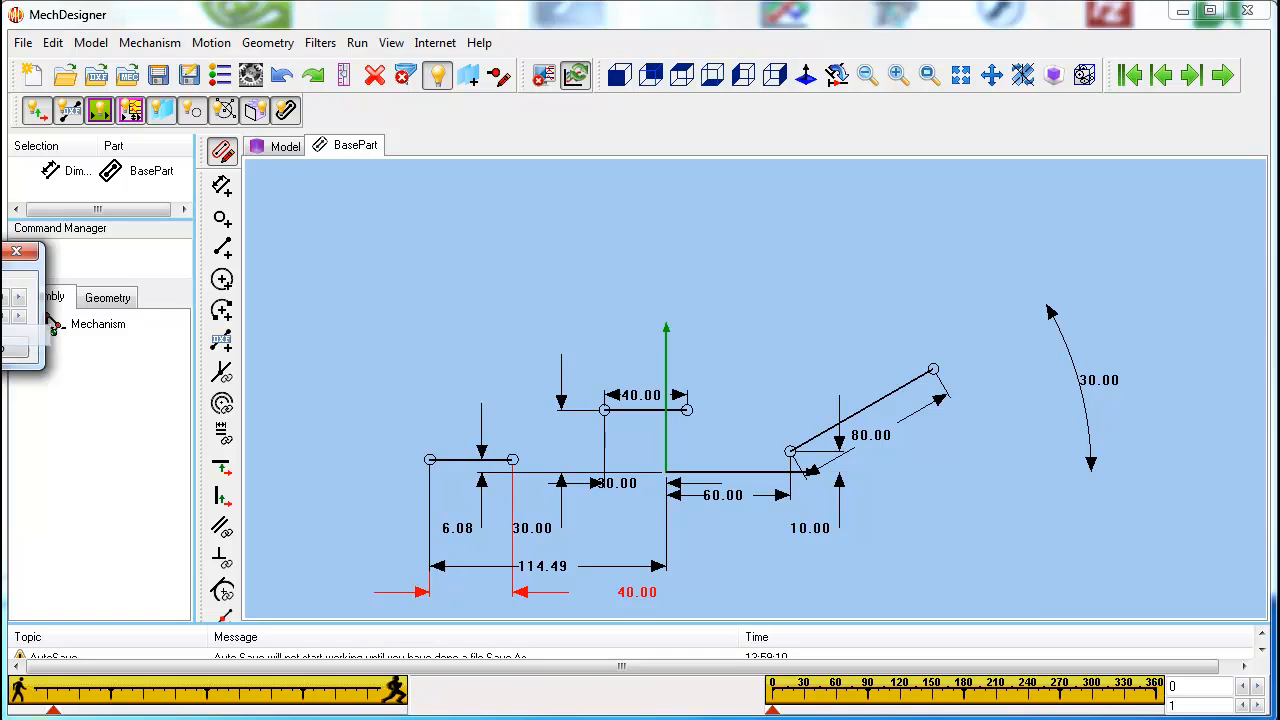
left_click(36, 338)
double_click(444, 568)
type("110")
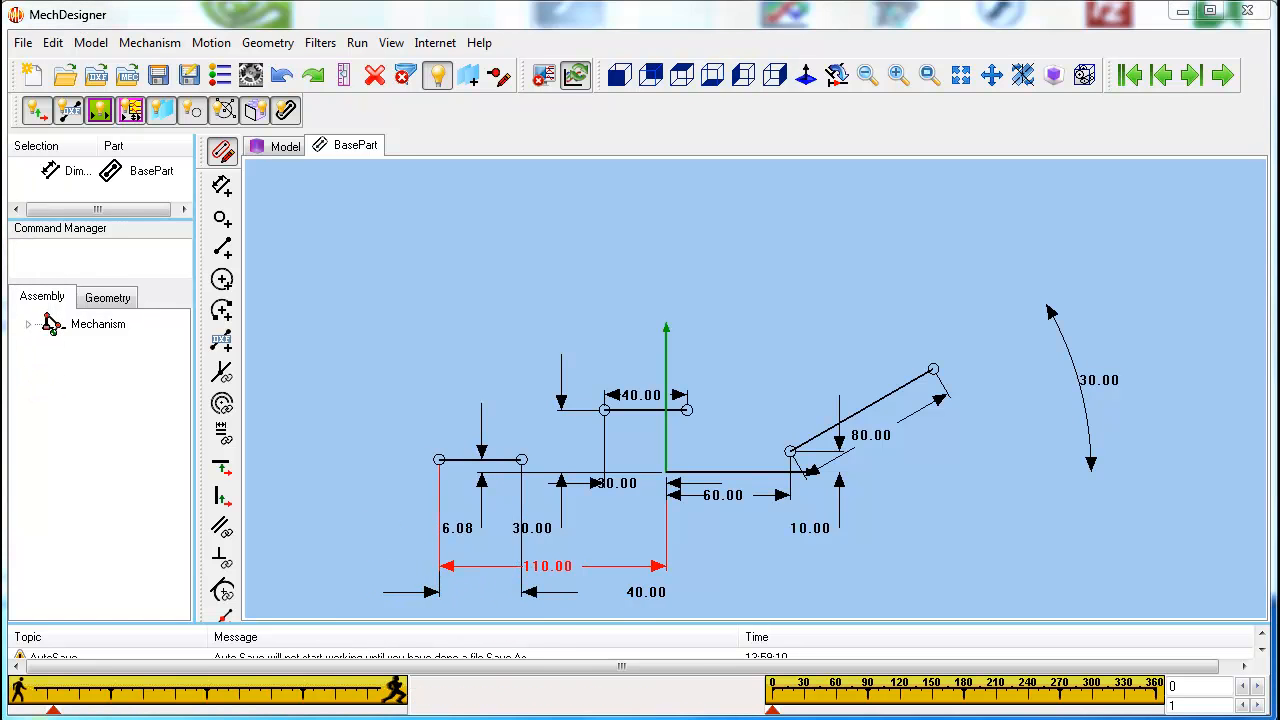
left_click(36, 338)
Set the second horizontal line's height above the X axis to 10 and finish editing the BasePart
double_click(482, 487)
type("10")
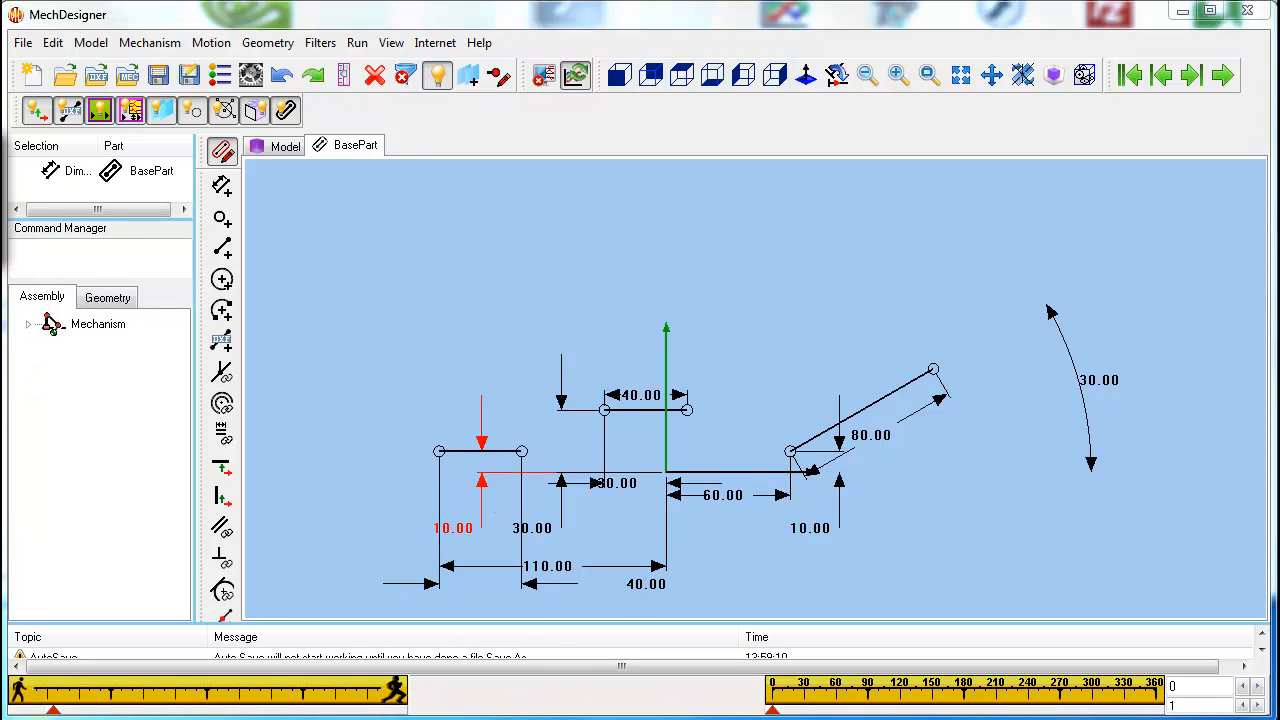
left_click(36, 338)
left_click(222, 150)
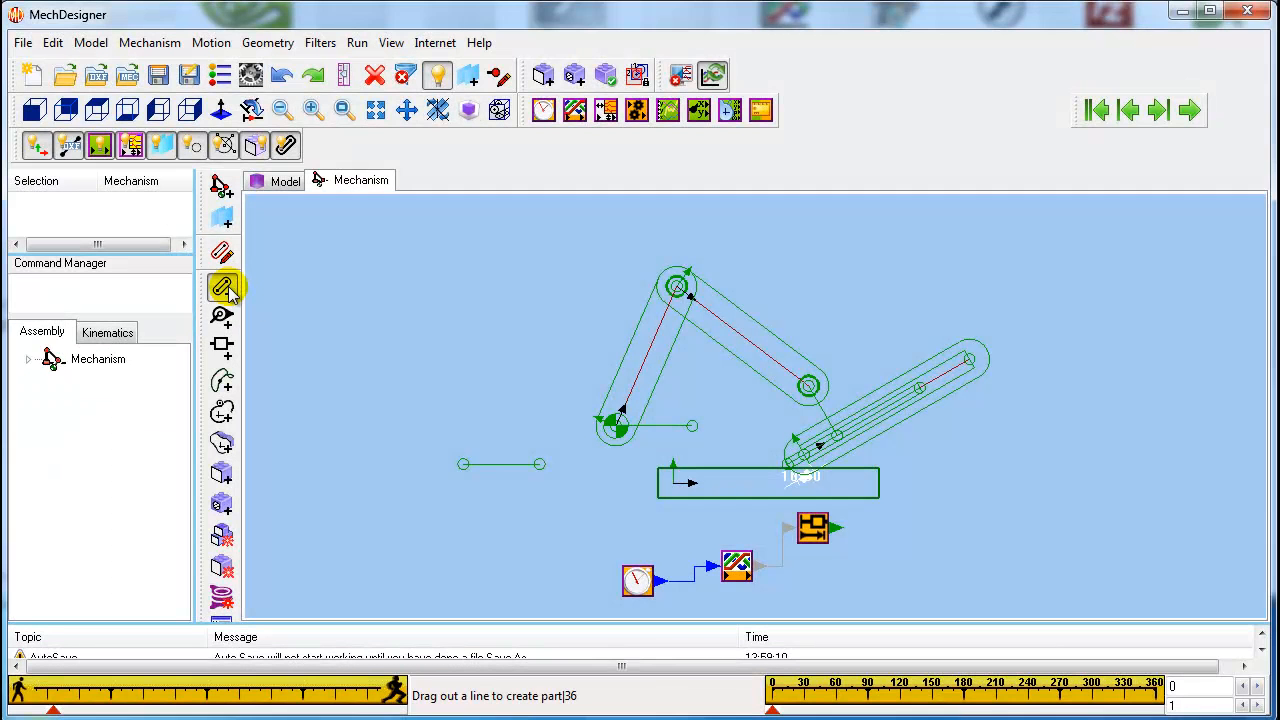
Add a short part pinned to the left end of the second horizontal BasePart line, extending away from the linkage
left_click(224, 288)
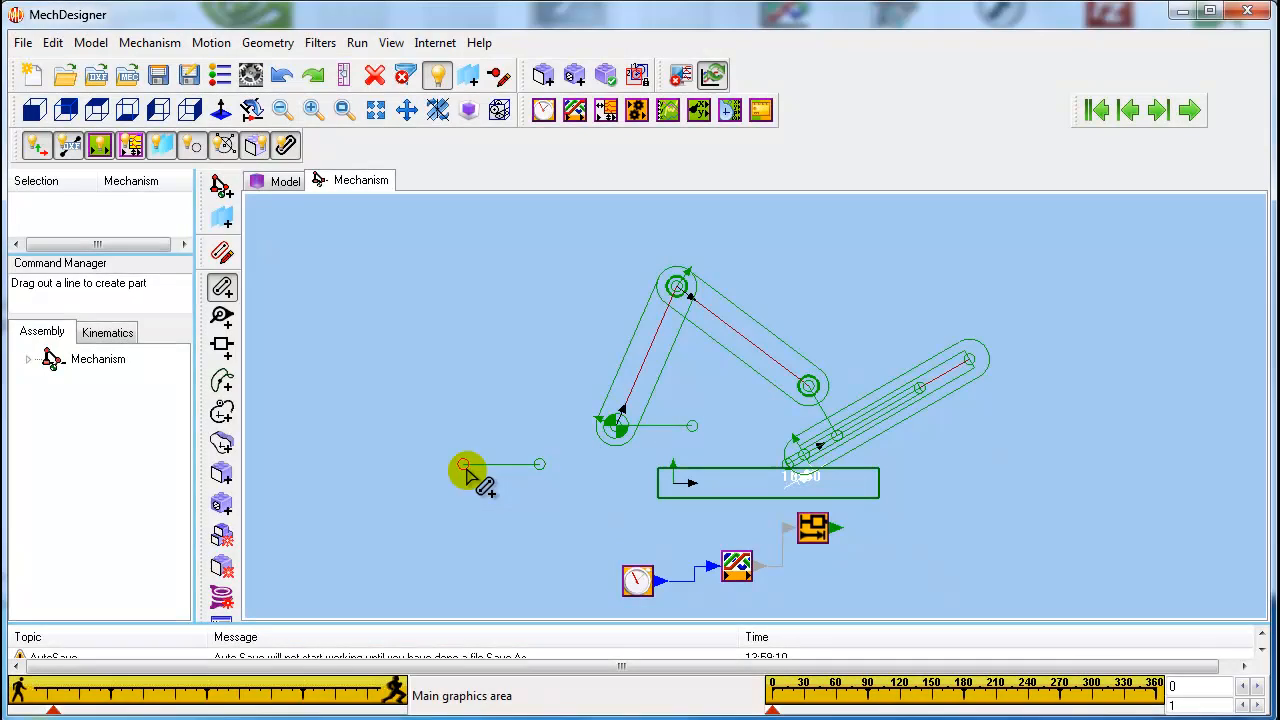
left_click_drag(466, 468, 393, 451)
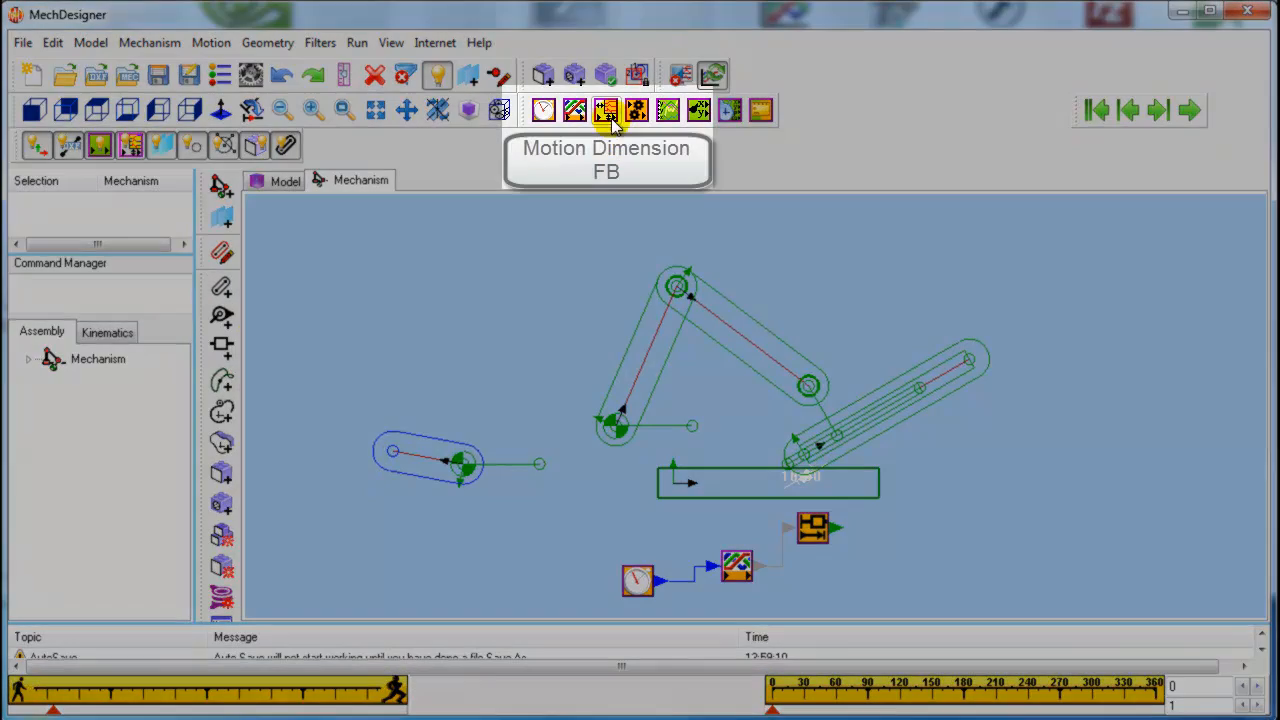
Add a Motion-Dimension FB to the short part's pin joint, measured between the second horizontal BasePart line and the part's centre line
left_click(607, 111)
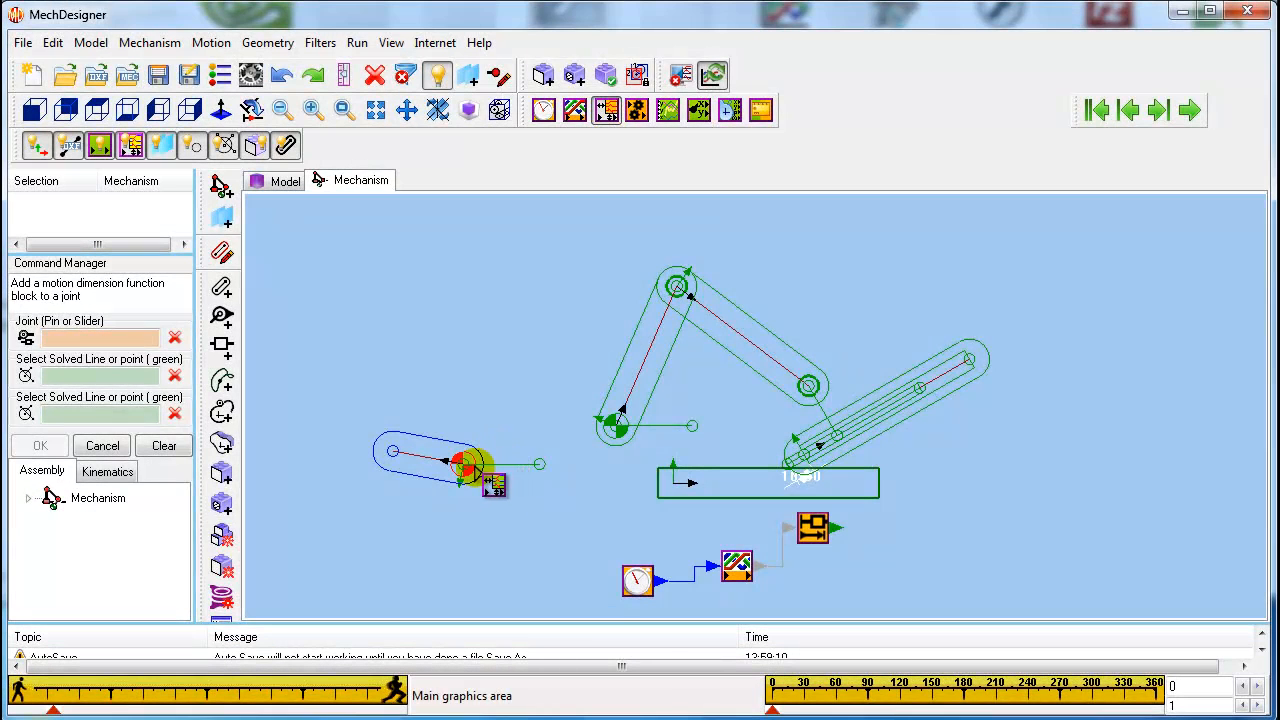
left_click(466, 466)
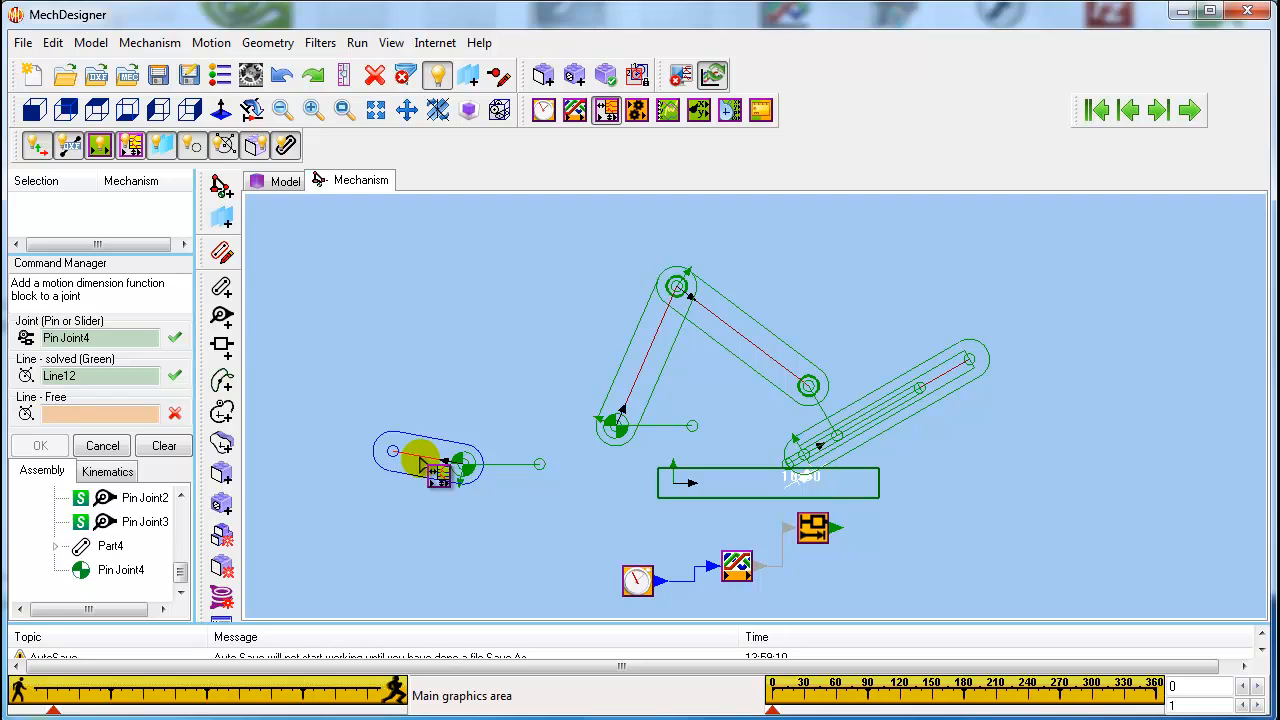
left_click(422, 460)
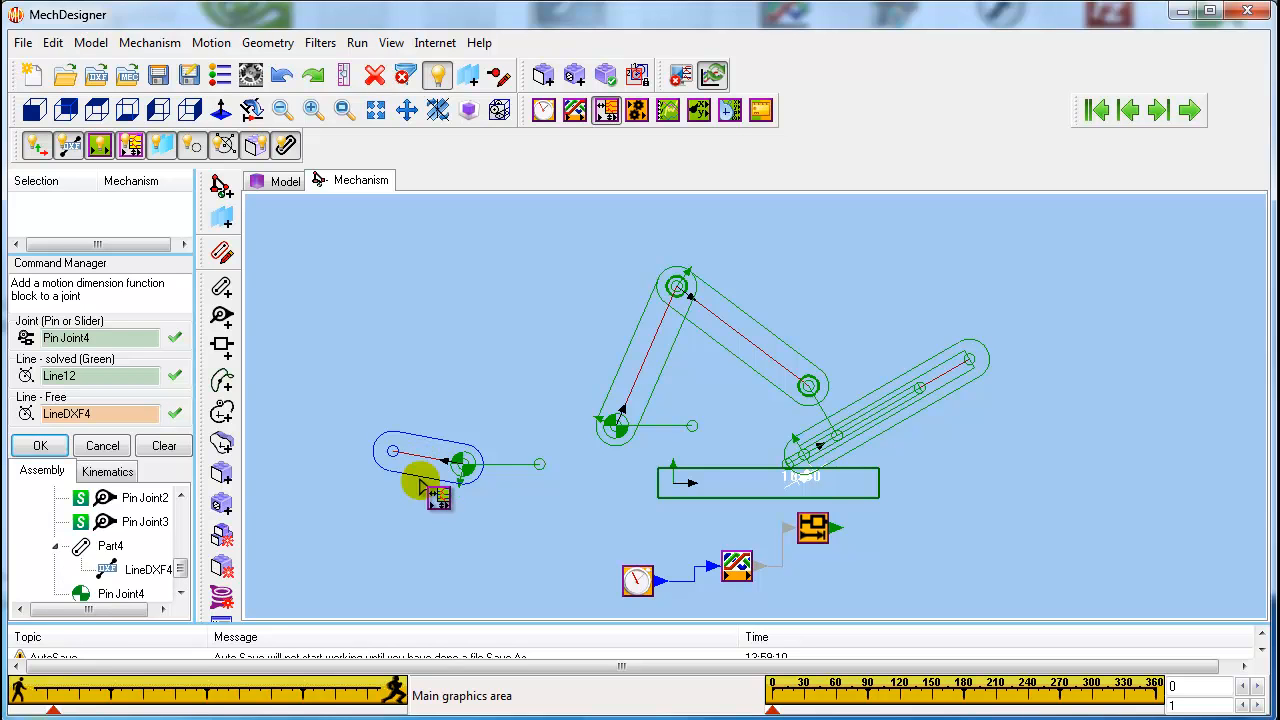
left_click(58, 450)
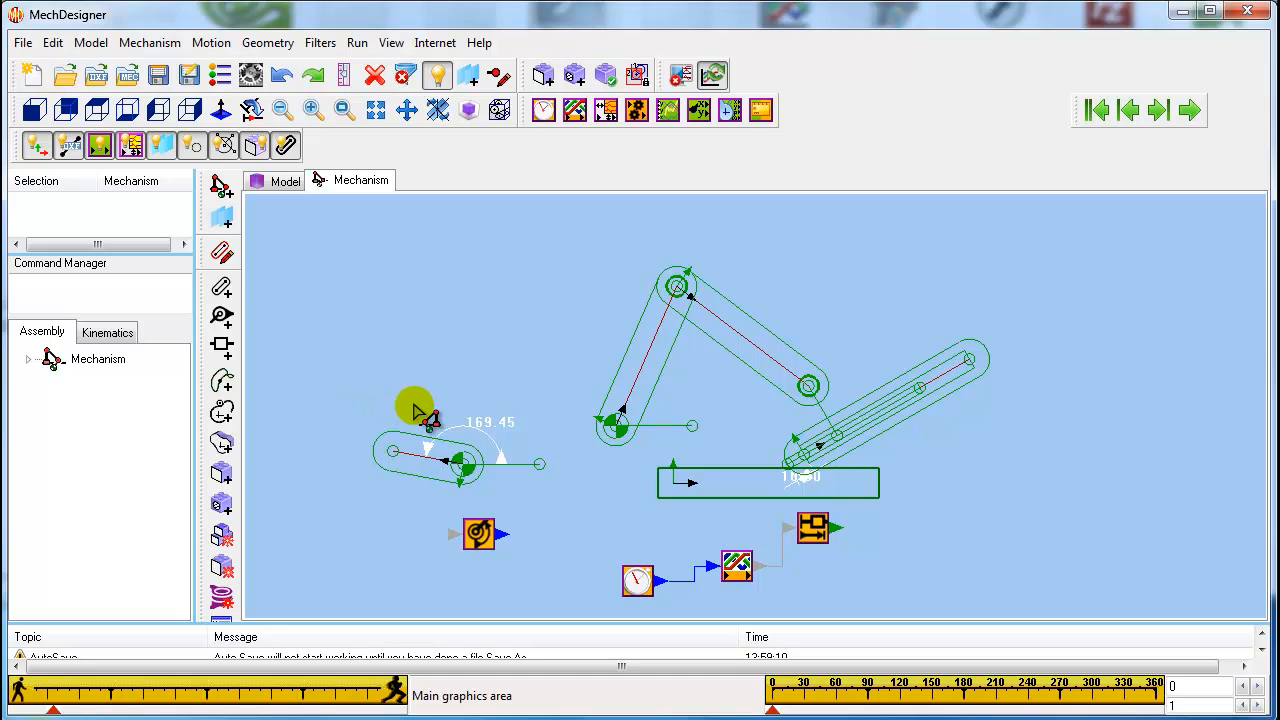
Set the short part's angular Motion-Dimension FB to 90 degrees so that the part stands upright
left_click(478, 540)
double_click(479, 542)
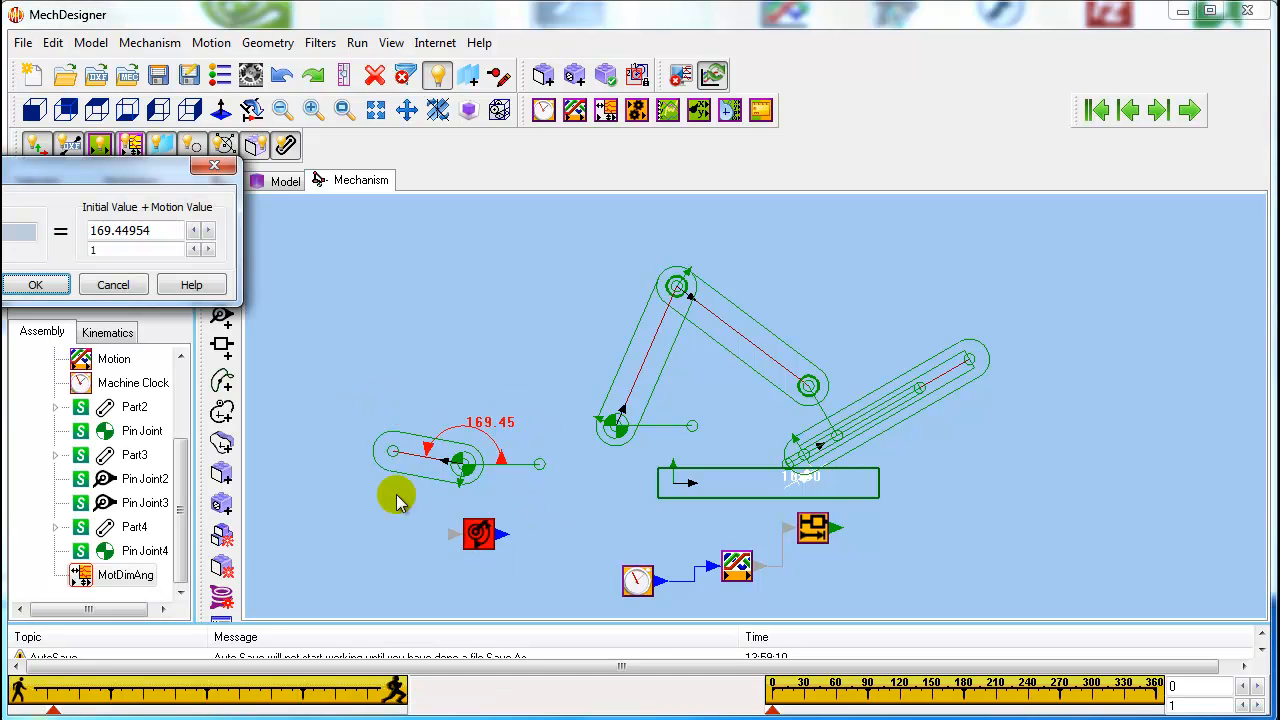
right_click(115, 232)
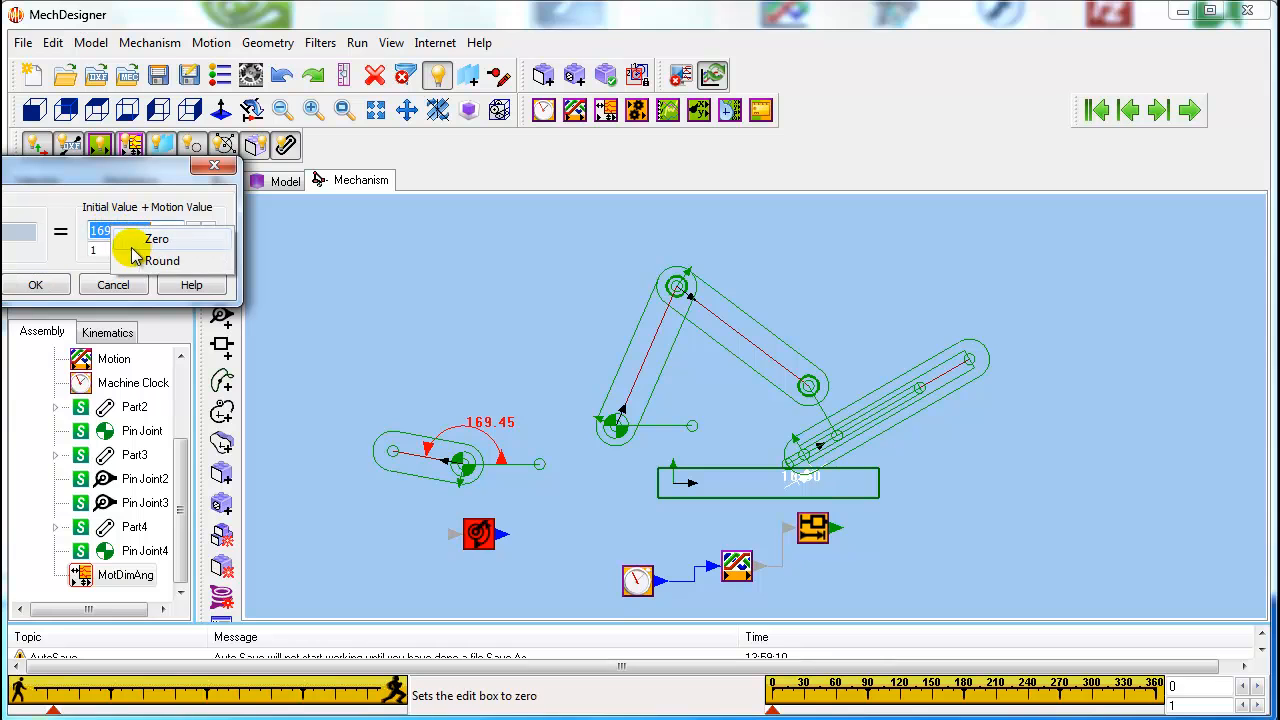
left_click(137, 257)
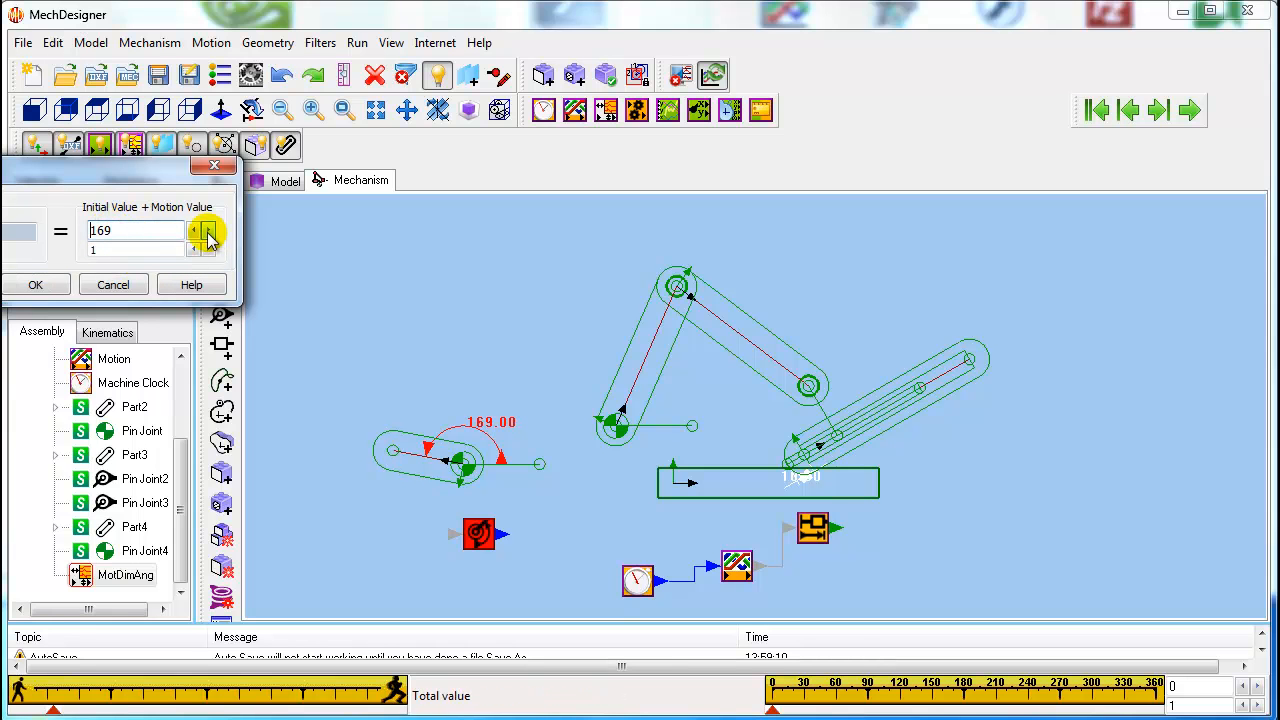
left_click(207, 250)
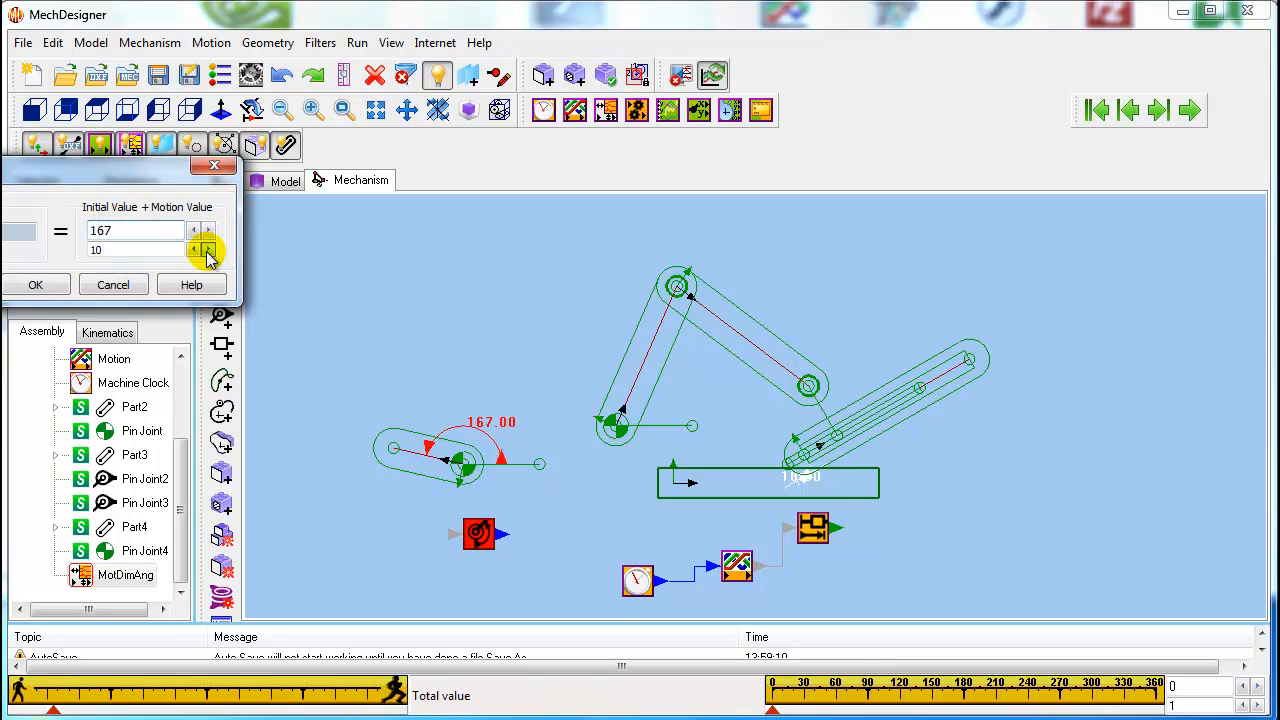
left_click(193, 232)
left_click(193, 232)
left_click(193, 232)
left_click(193, 232)
left_click(193, 232)
left_click(193, 232)
left_click(193, 232)
left_click(193, 232)
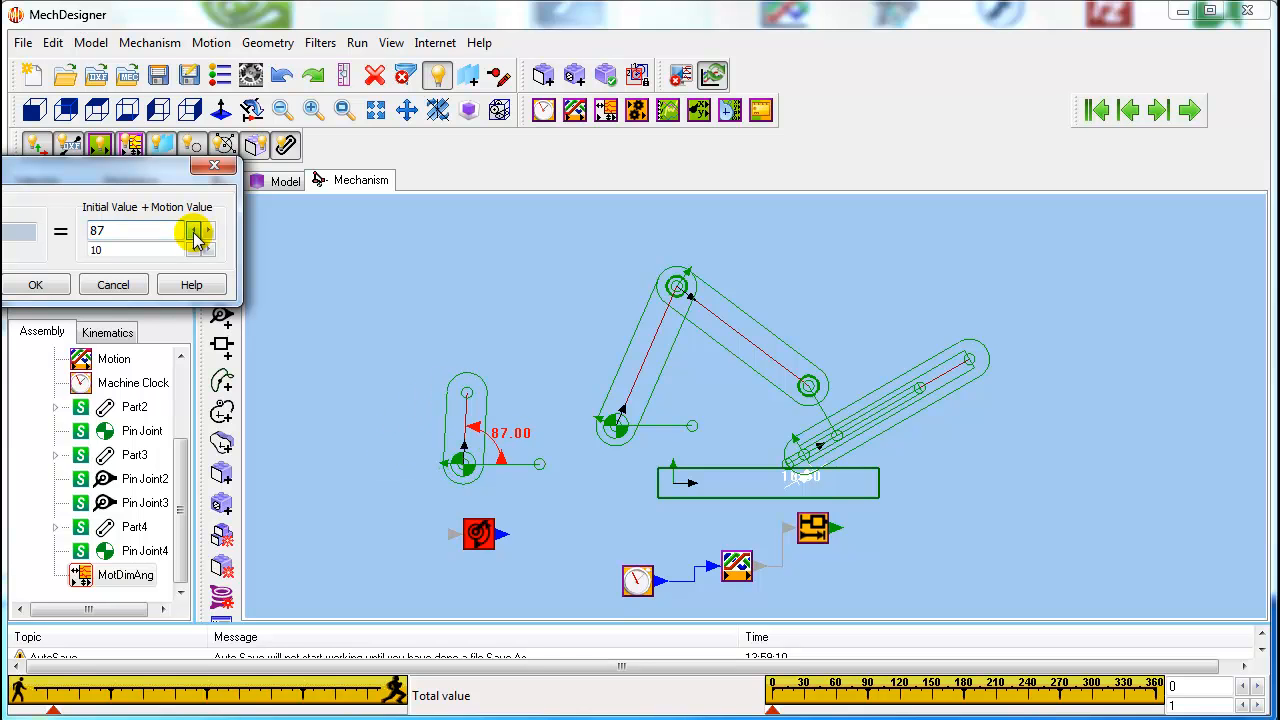
left_click(193, 250)
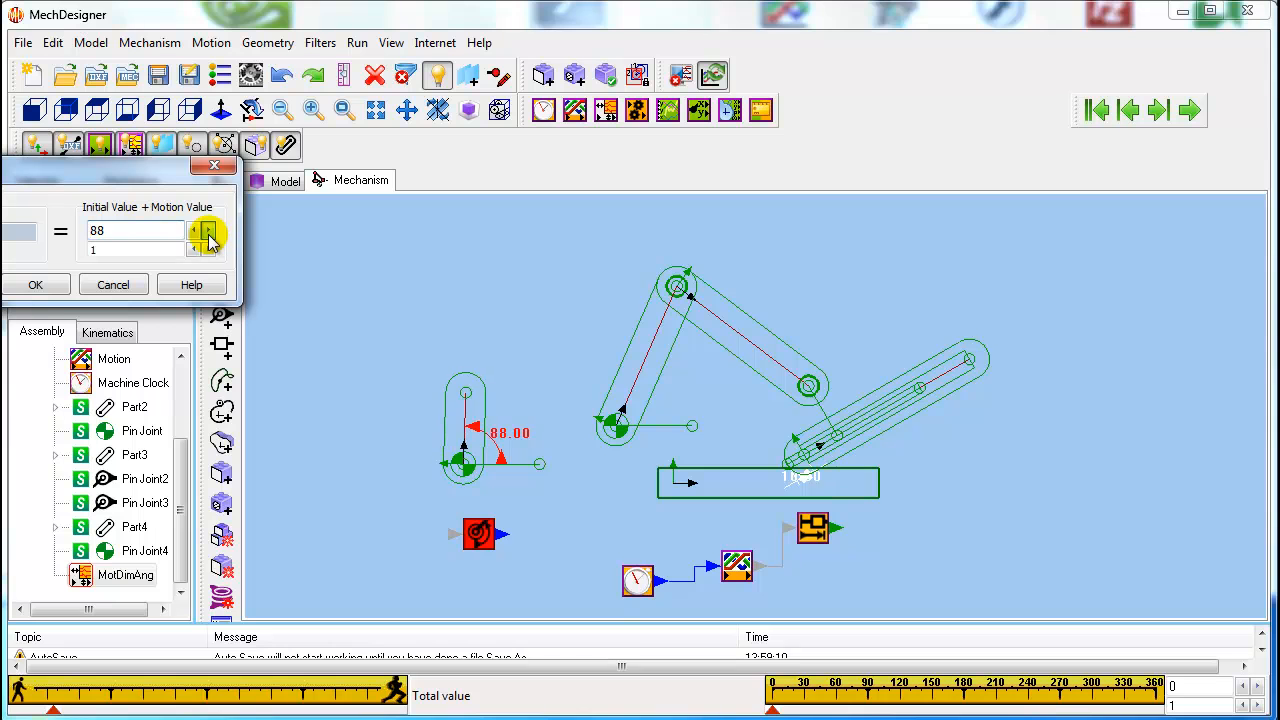
left_click(40, 288)
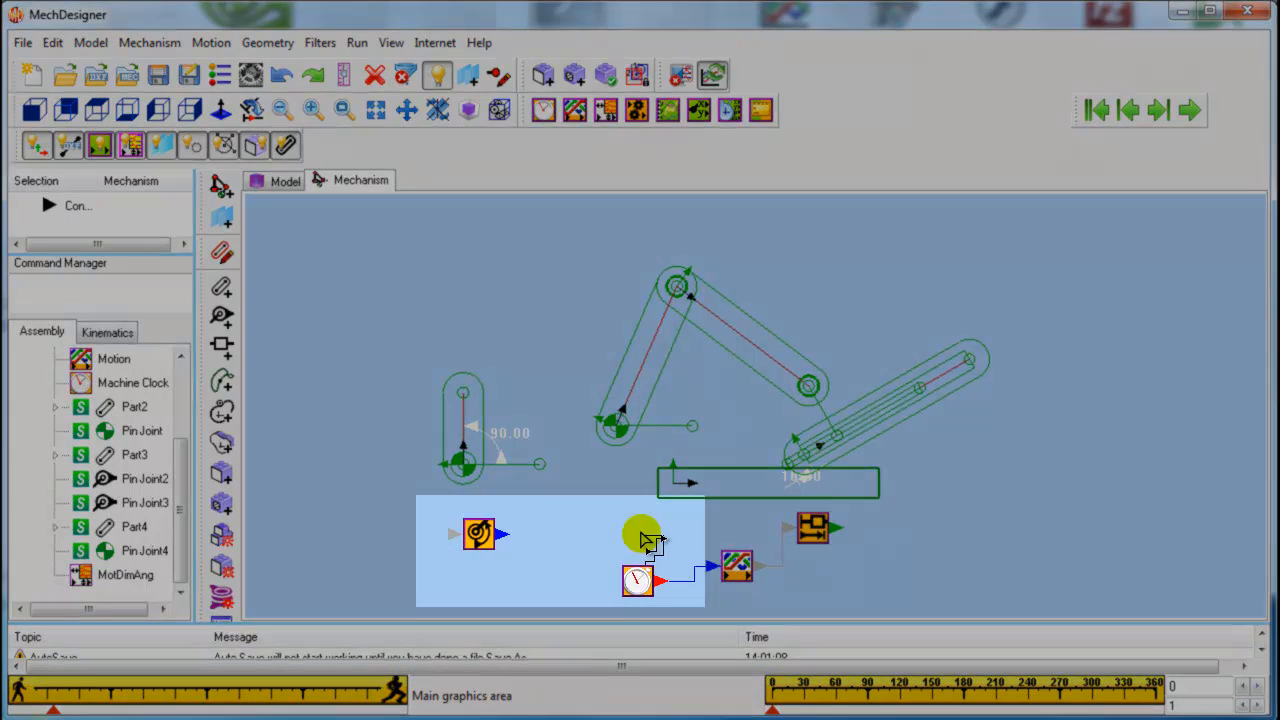
Connect the Machine Clock's output to the angular Motion-Dimension FB's input, test the rotation by cycling the machine, and return it to zero
left_click_drag(660, 582, 455, 552)
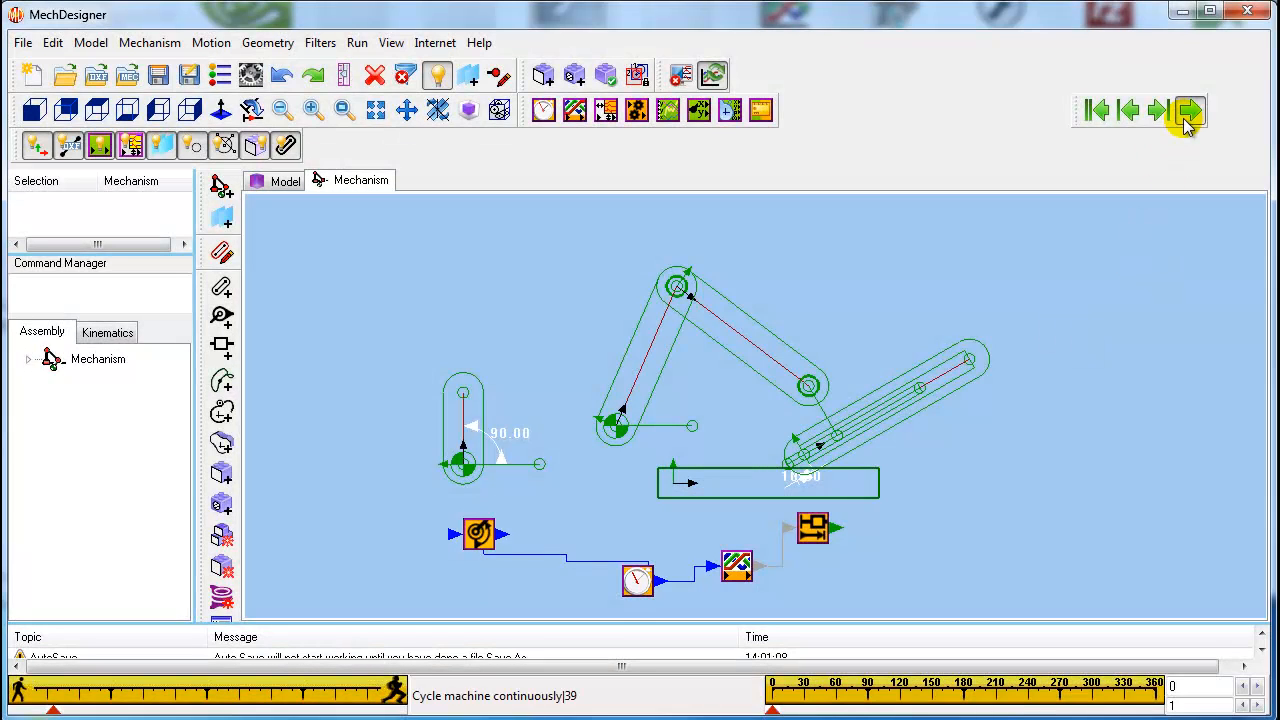
left_click(1189, 112)
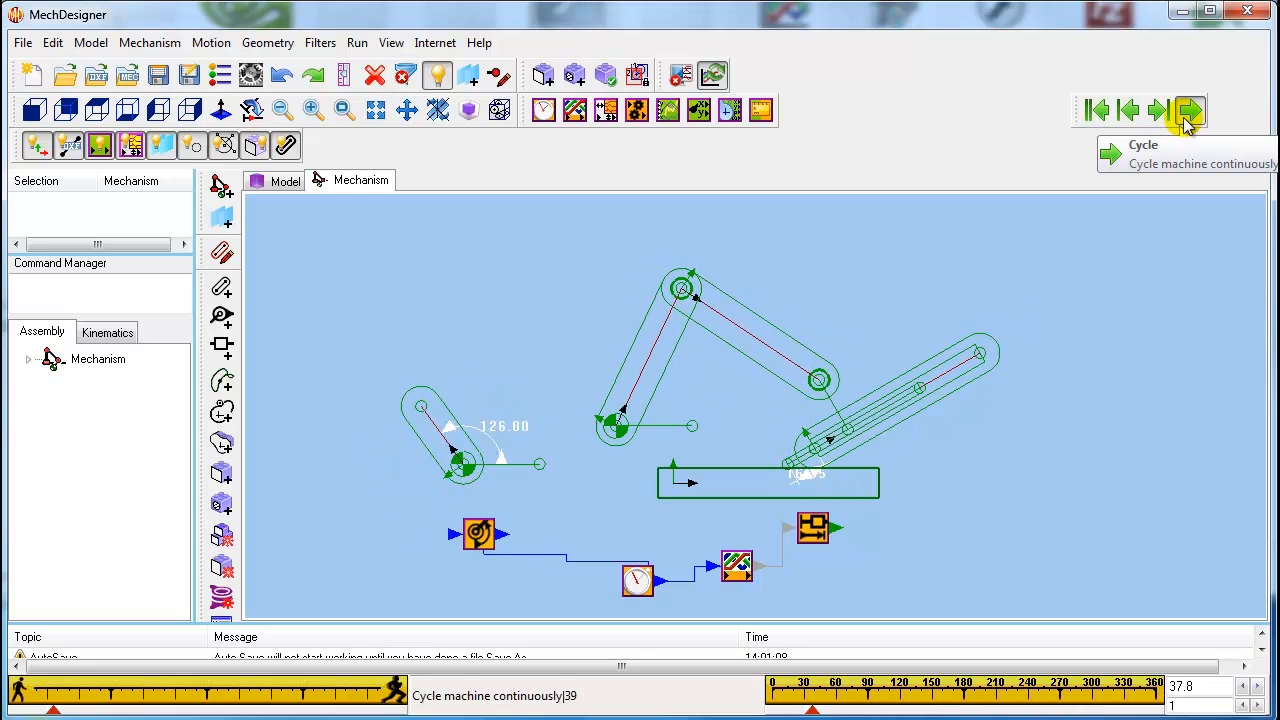
left_click(1188, 112)
left_click(1100, 112)
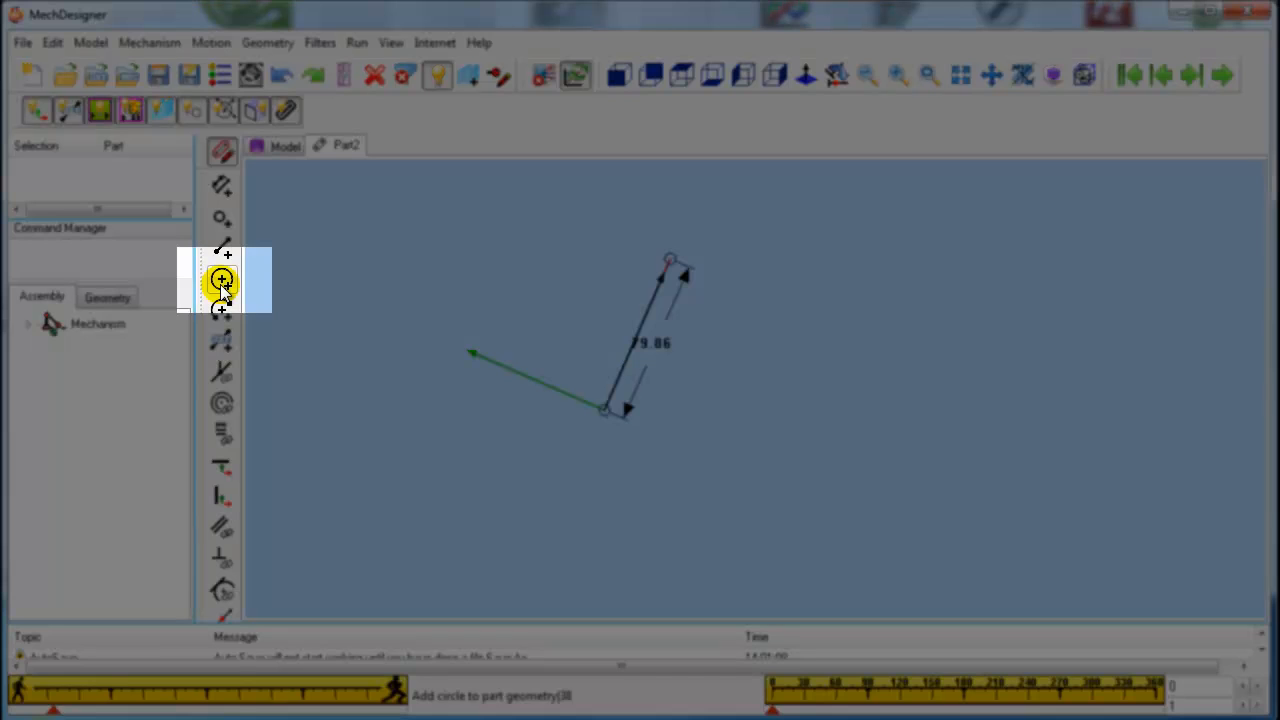
Sketch a circle of about 10.75 radius in Part2, off to the side of its centre line, near the Y axis tip
left_click(222, 281)
left_click(467, 321)
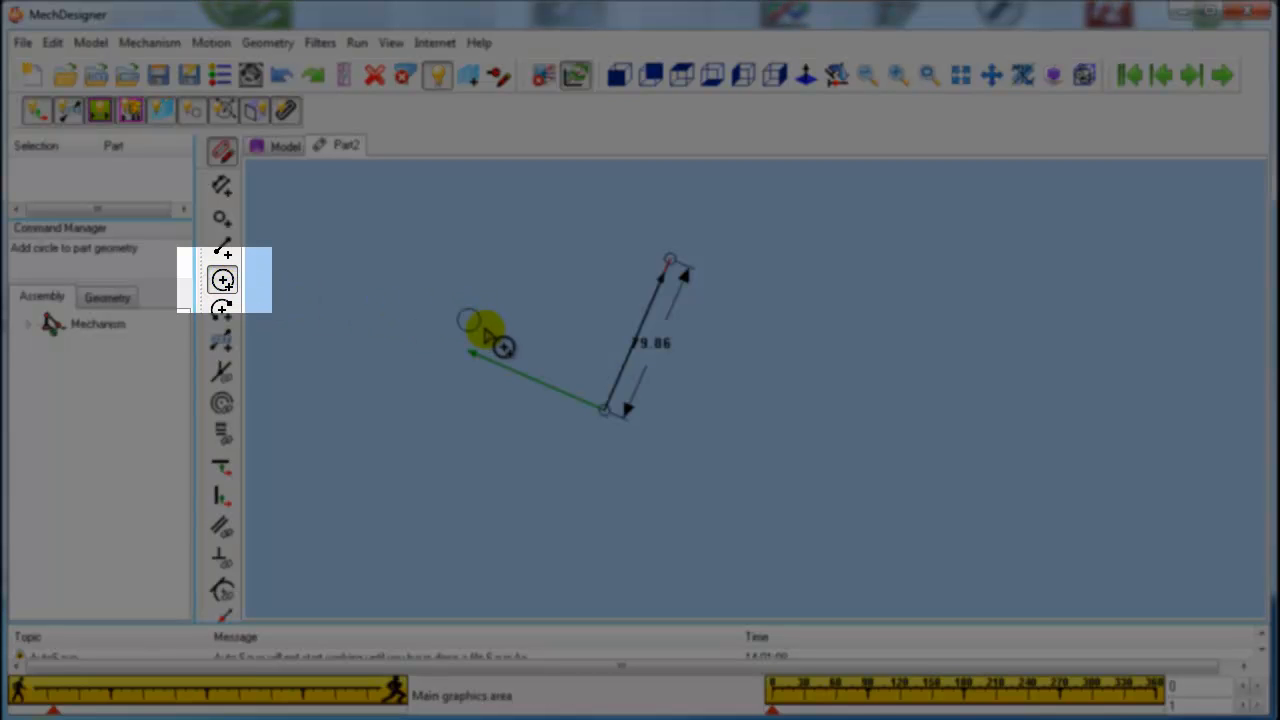
left_click(222, 281)
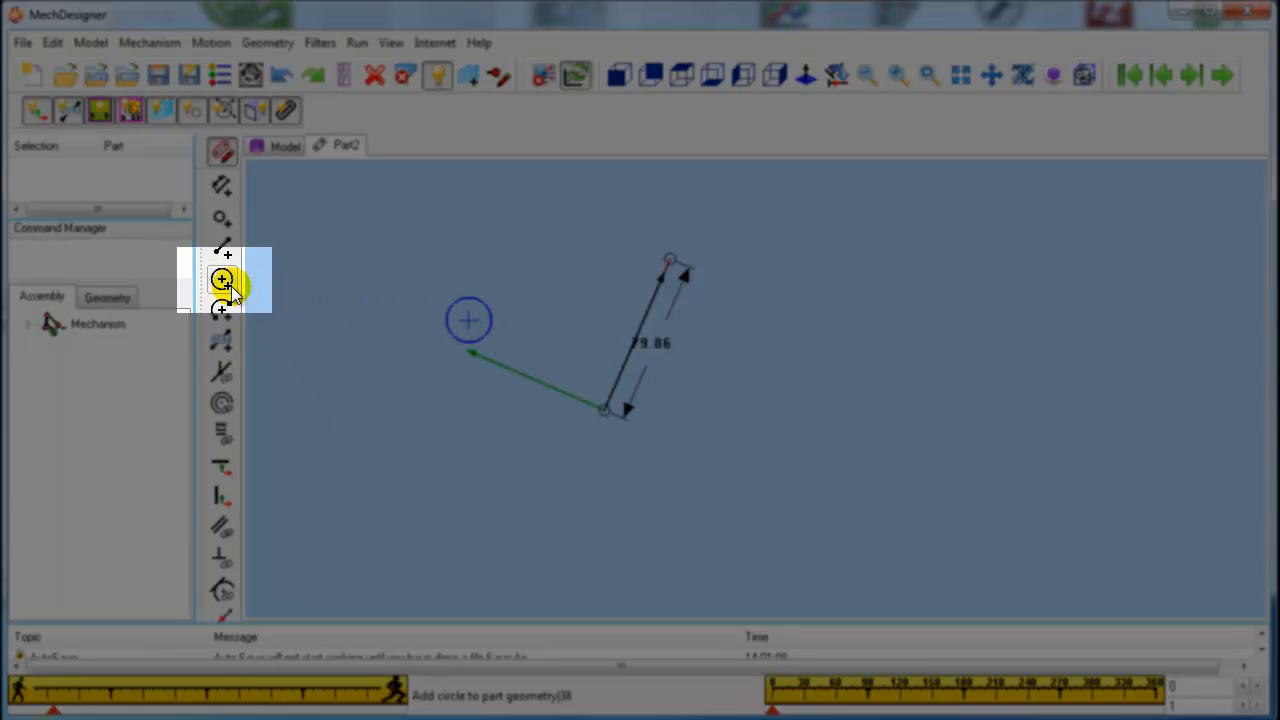
Dimension the circle's radius and its centre's distances from Part2's centre line and Y axis
left_click(222, 188)
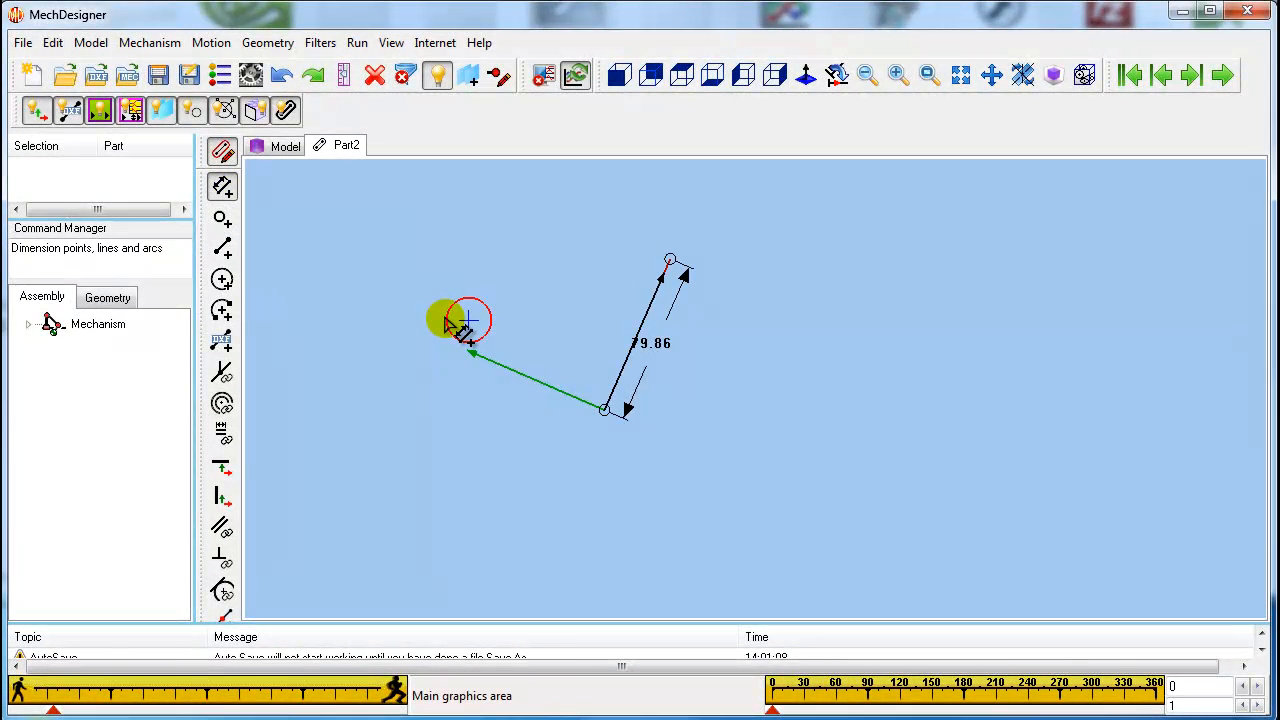
left_click(457, 318)
left_click(520, 265)
left_click(616, 398)
left_click(470, 320)
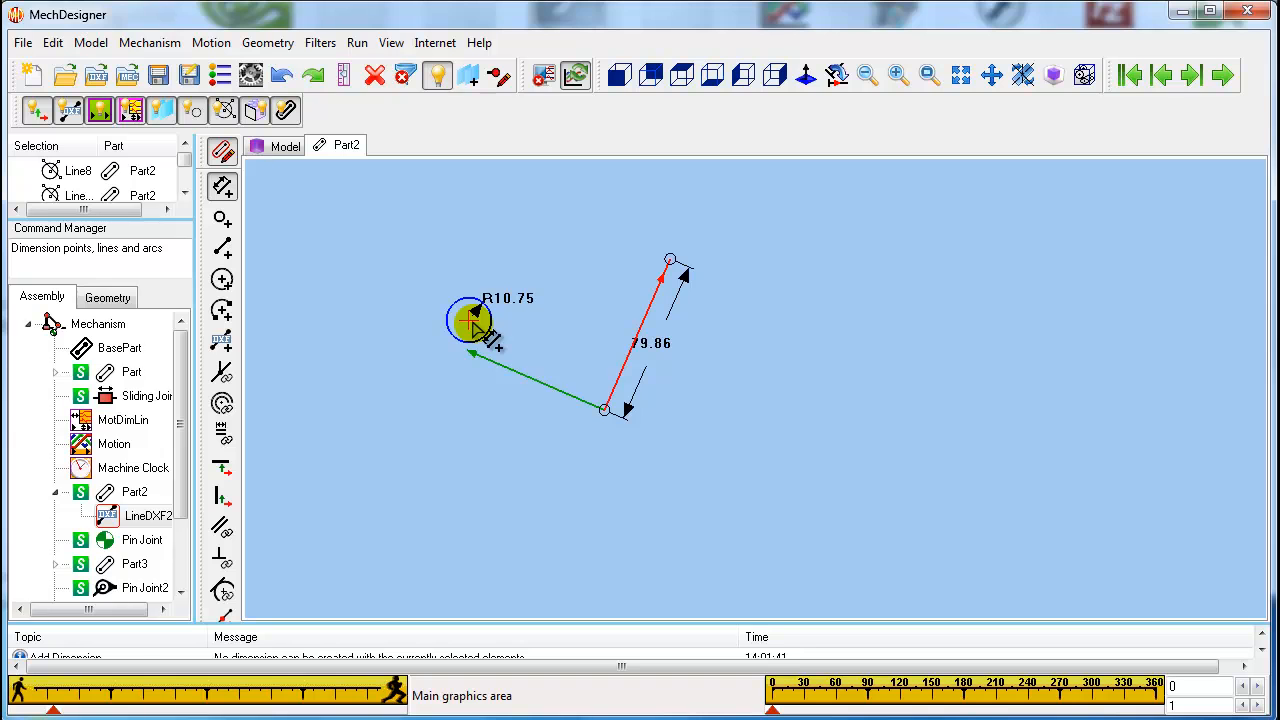
left_click(598, 305)
left_click(550, 390)
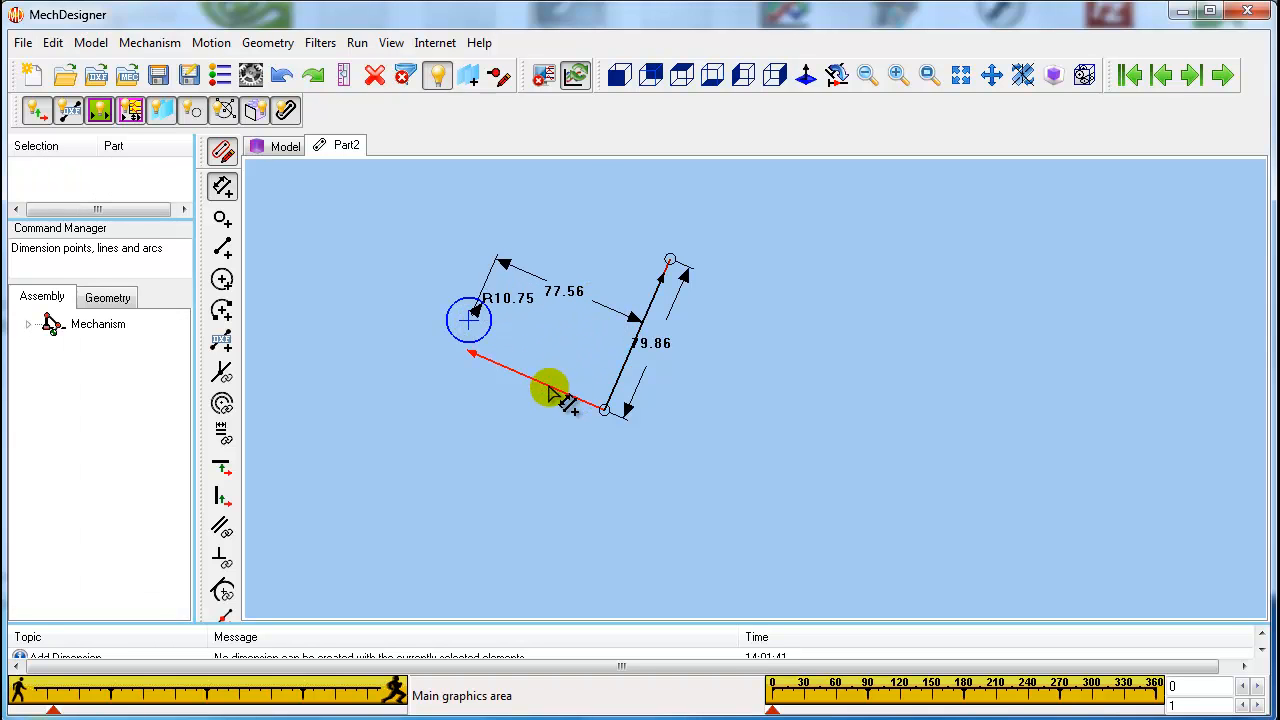
left_click(467, 321)
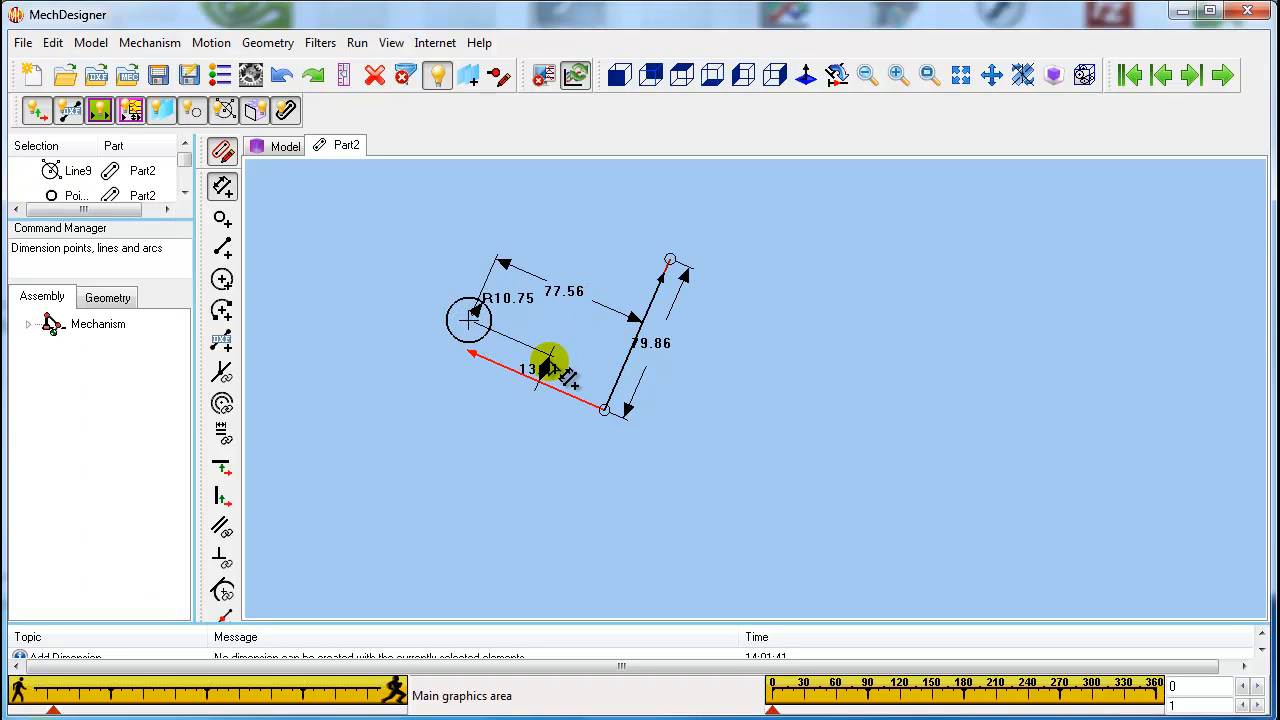
left_click(543, 412)
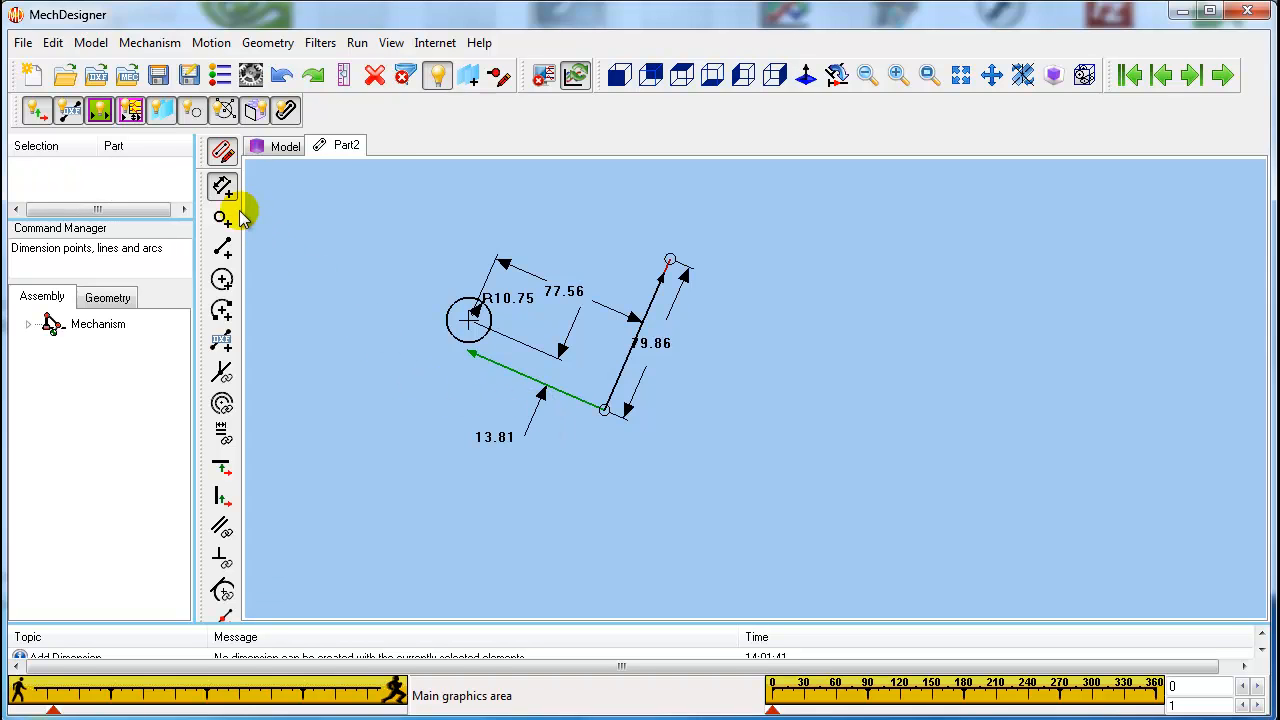
Set the circle's distances to 10 from the Y axis and 80 from the centre line, its radius to 10, and finish editing Part2
double_click(497, 435)
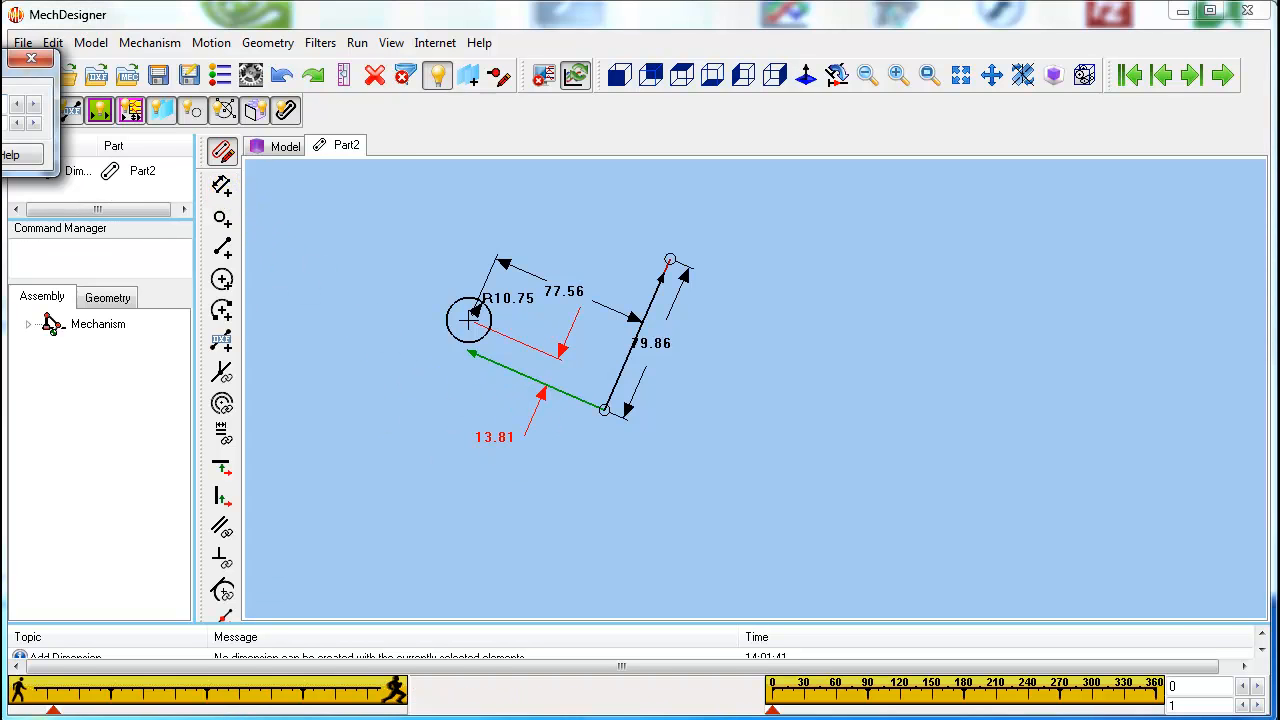
double_click(614, 305)
right_click(43, 12)
left_click(88, 43)
left_click(0, 61)
left_click(466, 318)
left_click(0, 43)
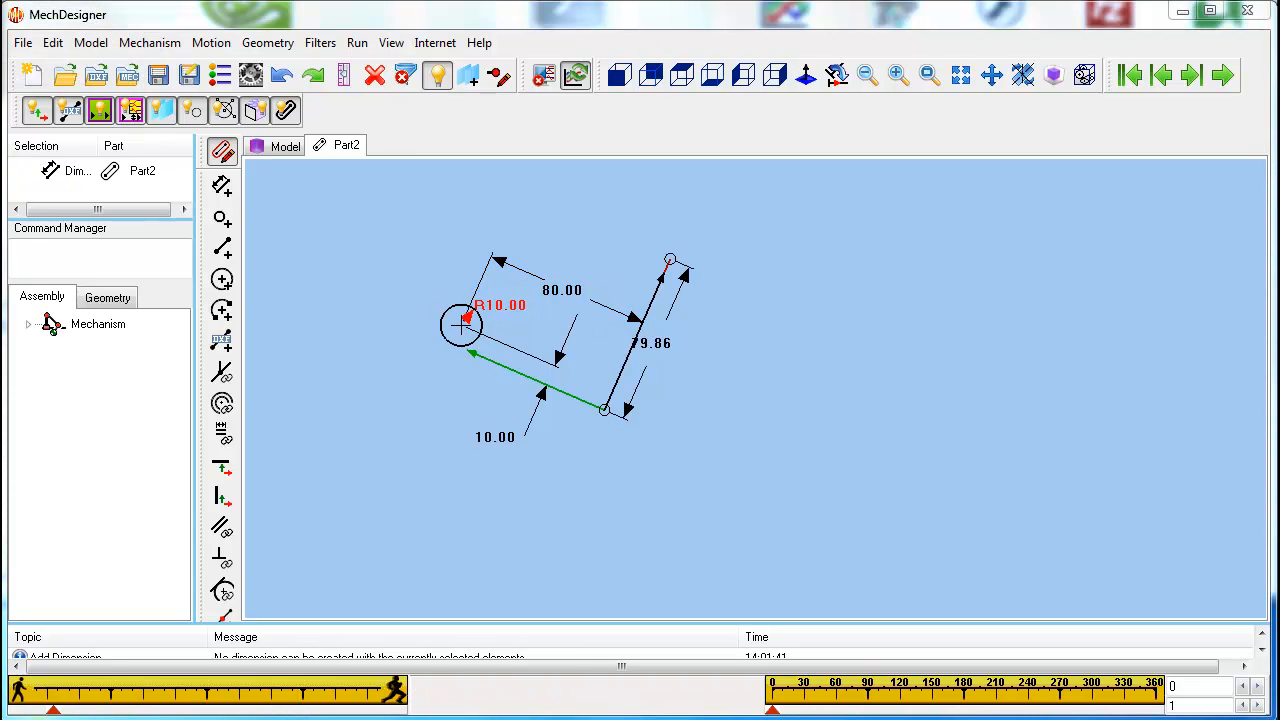
left_click(0, 61)
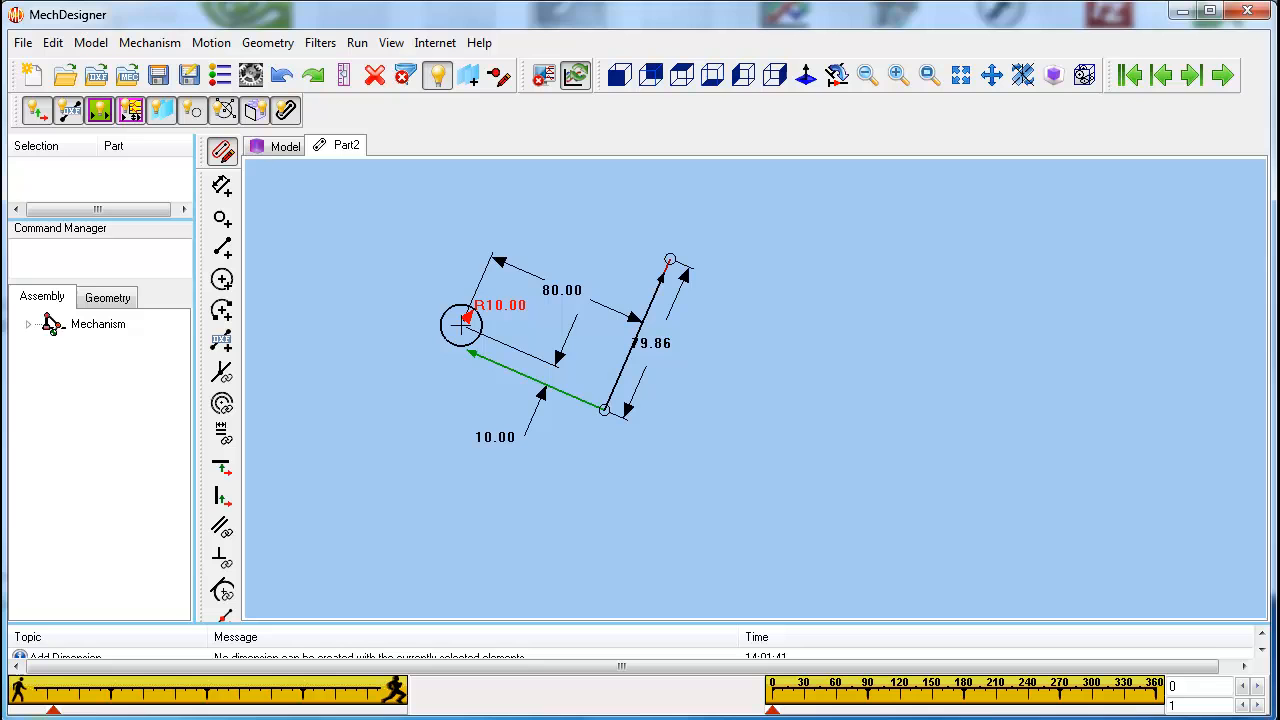
left_click(222, 153)
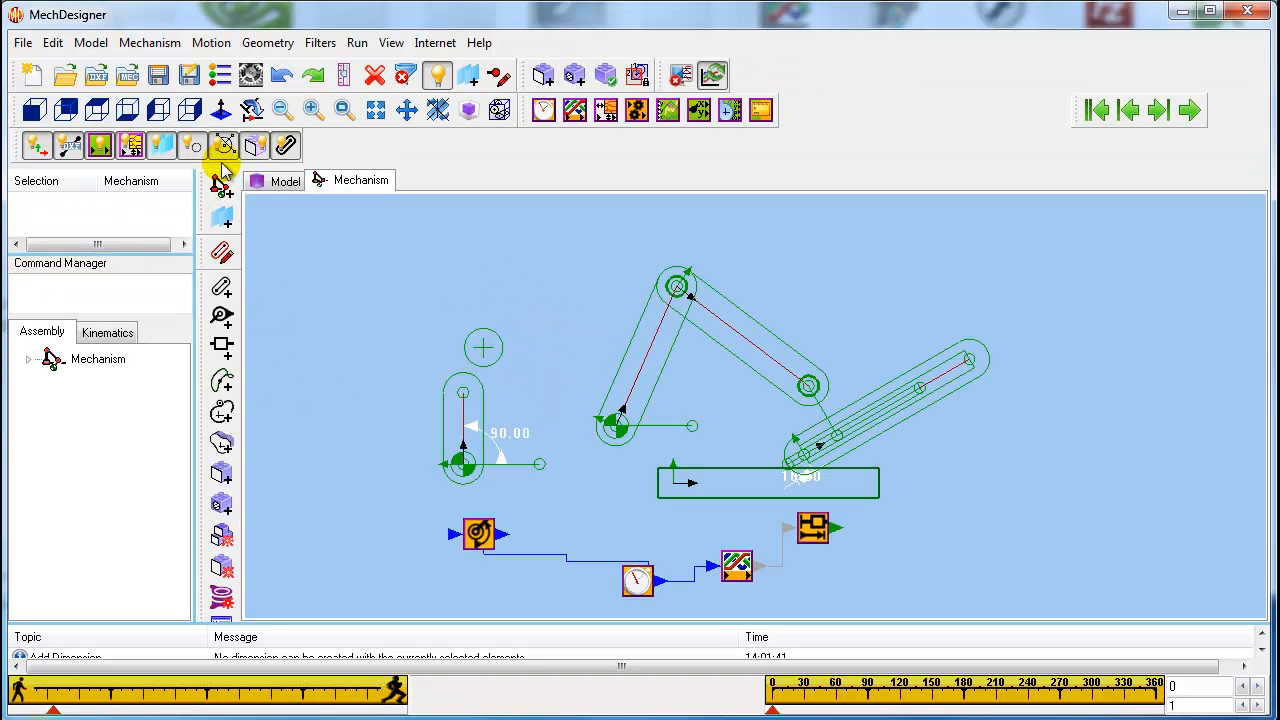
Make a profile from the new circle on Part2
left_click(221, 183)
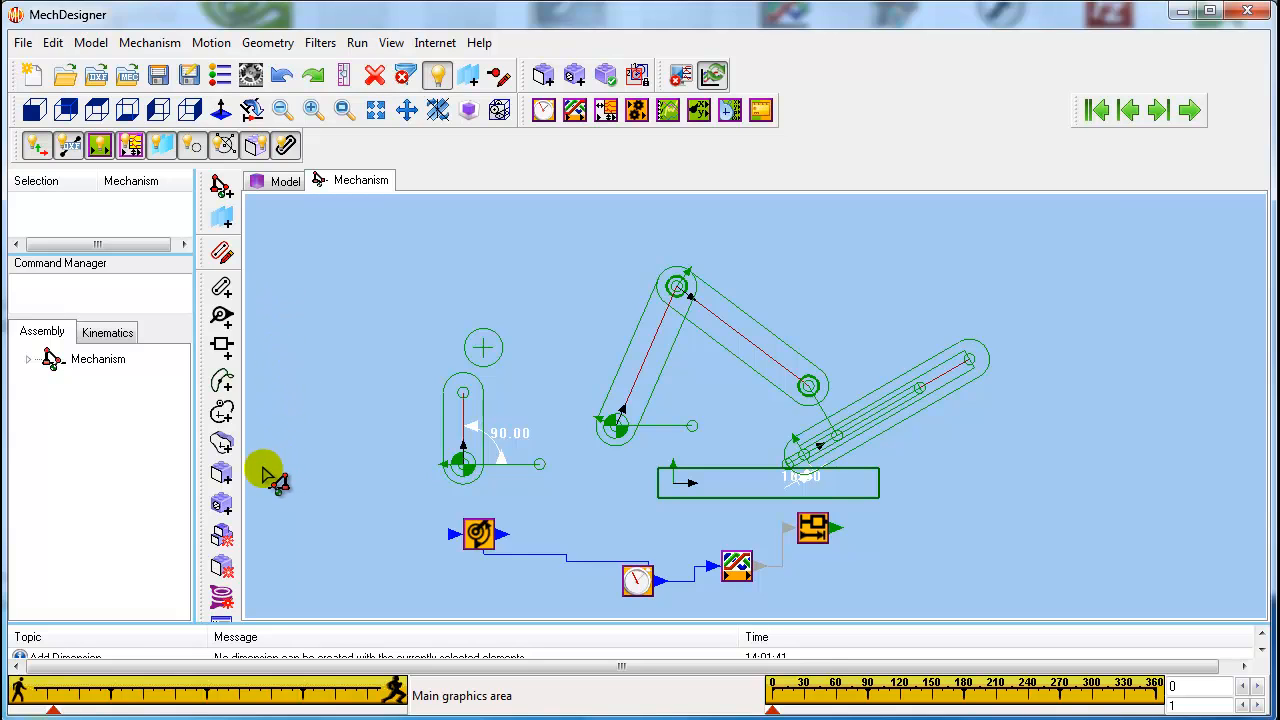
left_click(224, 476)
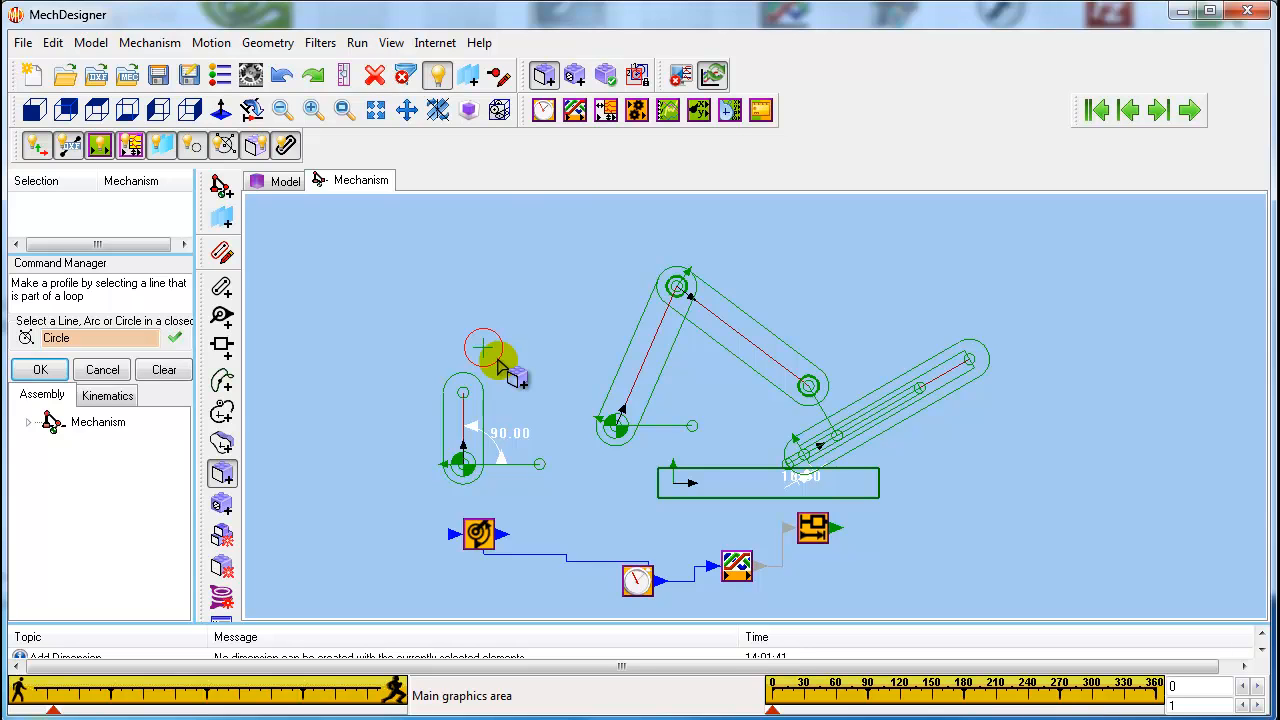
left_click(40, 370)
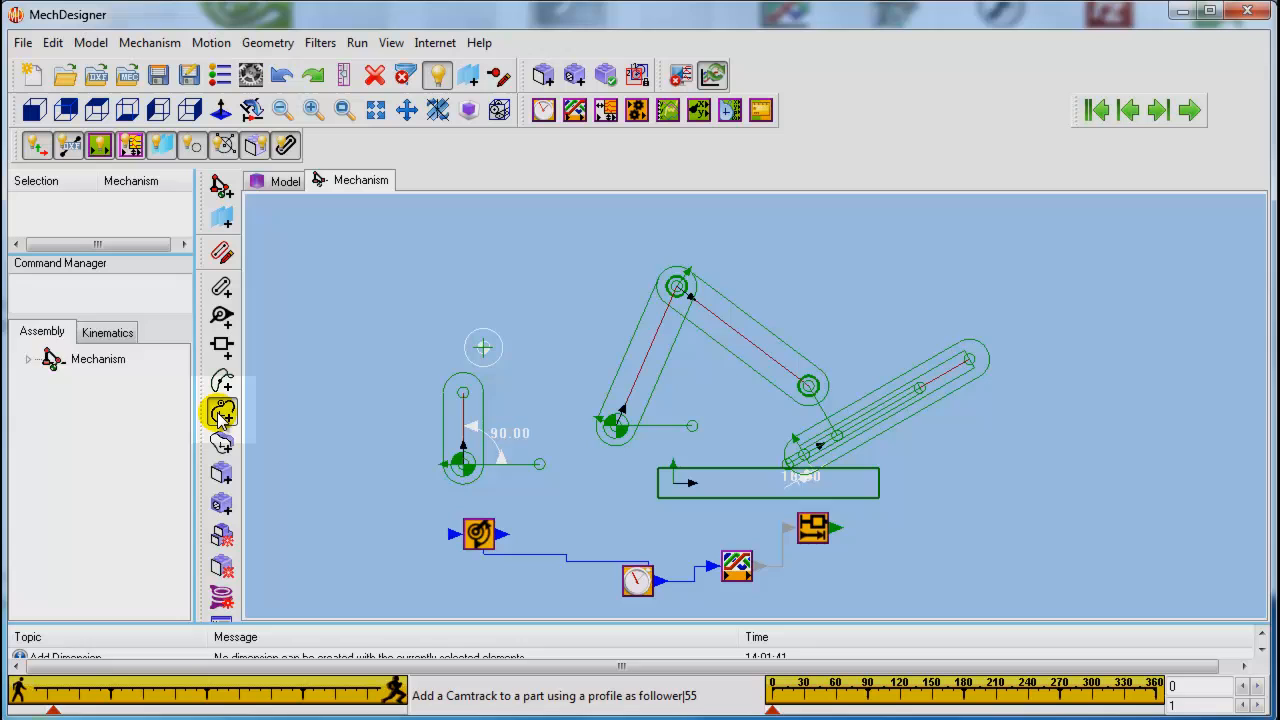
Add a Camtrack carried by Part4 with the circle's profile as the cam-follower, and cycle the machine to check it
left_click(221, 413)
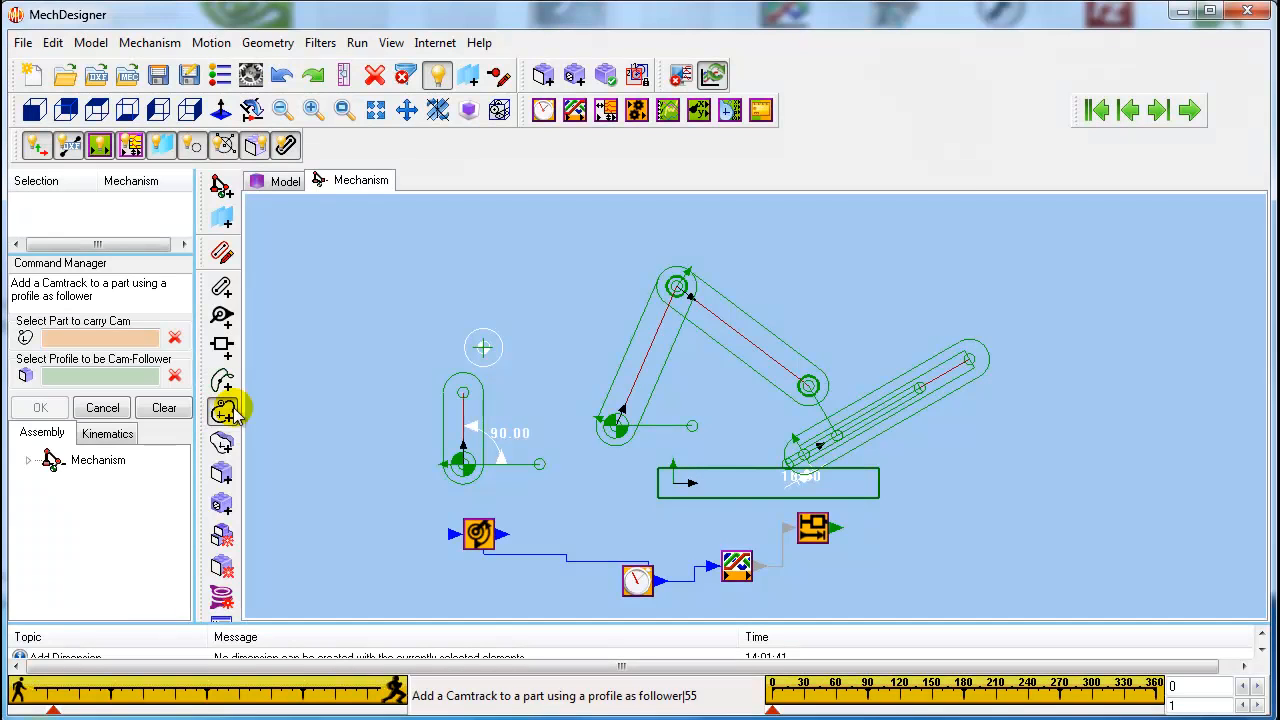
left_click(446, 413)
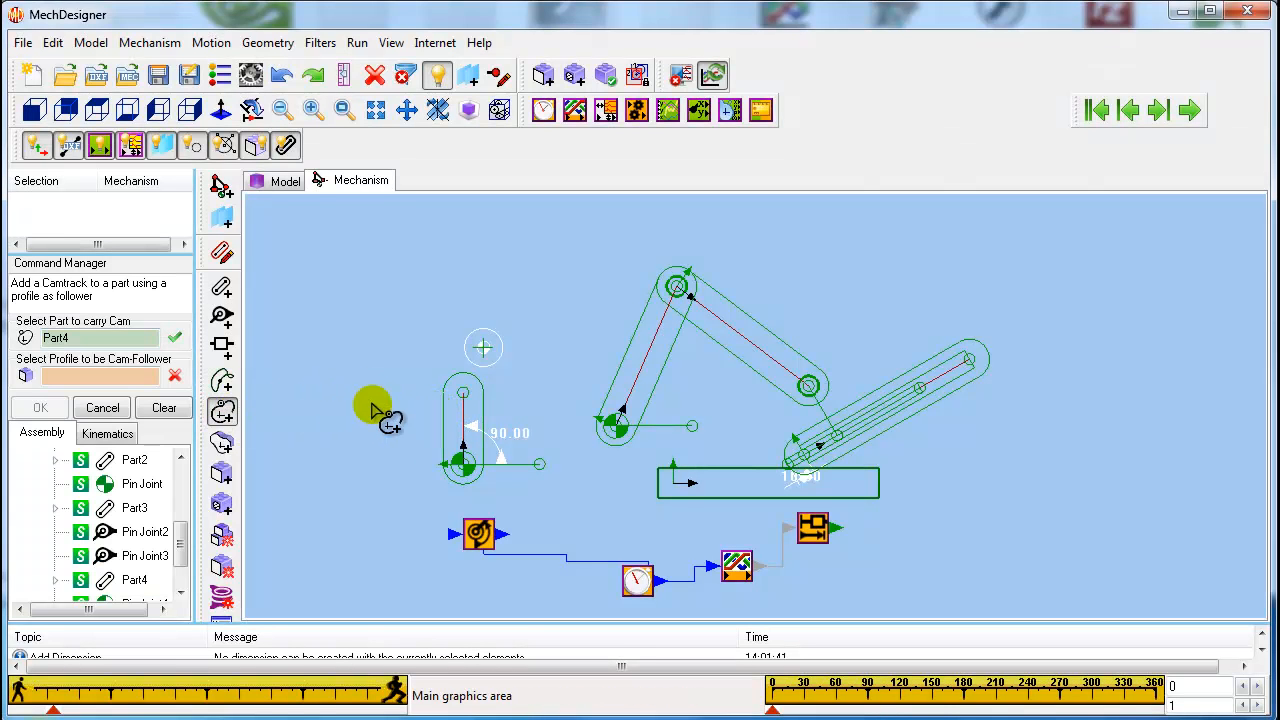
left_click(477, 368)
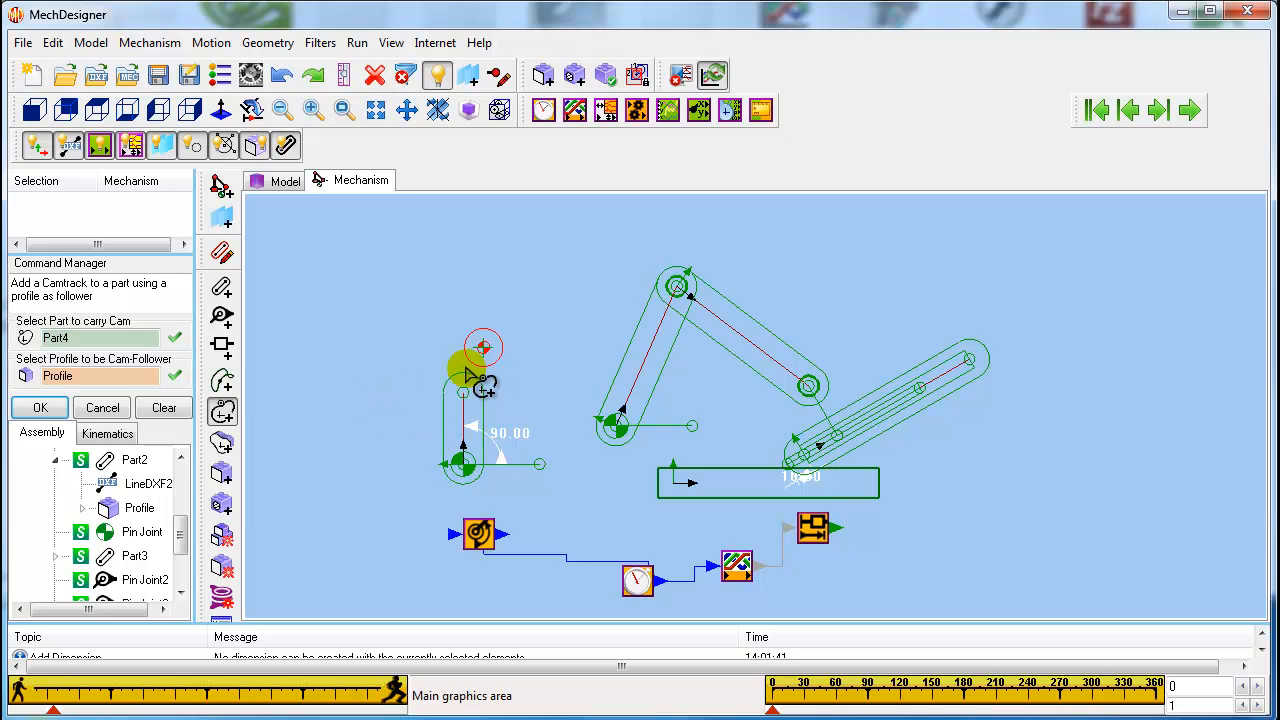
left_click(41, 408)
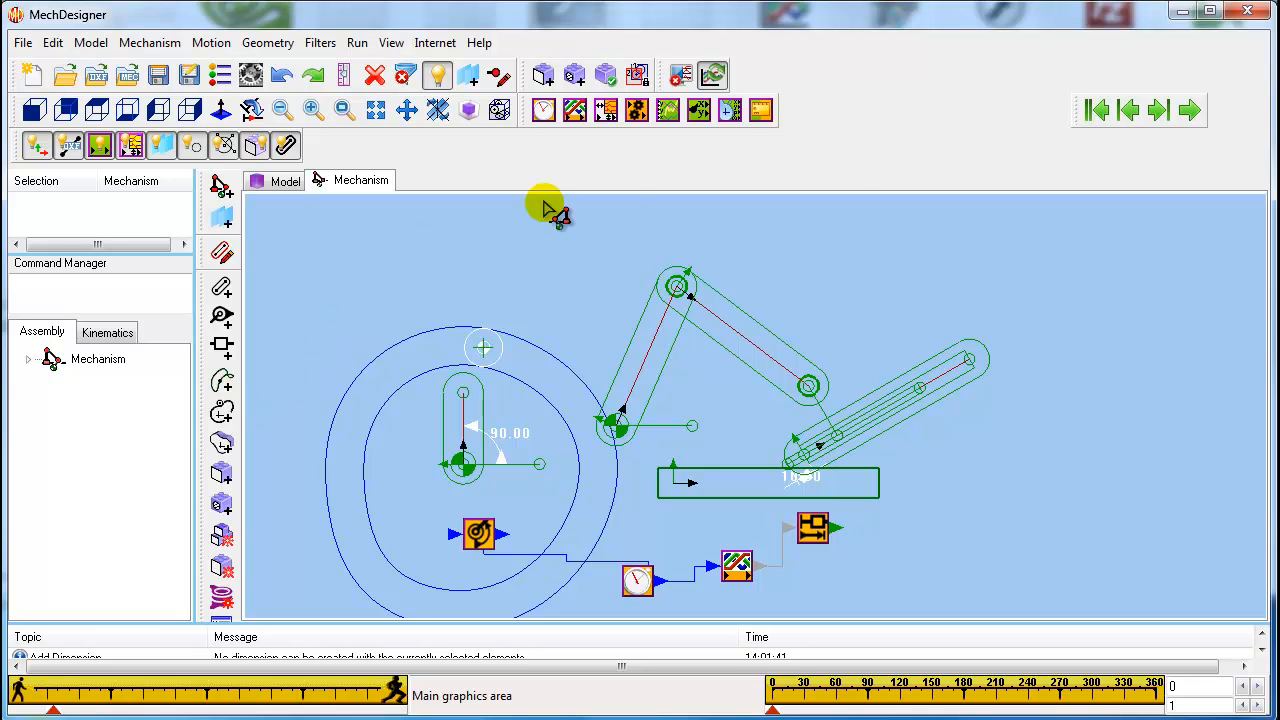
left_click(1190, 112)
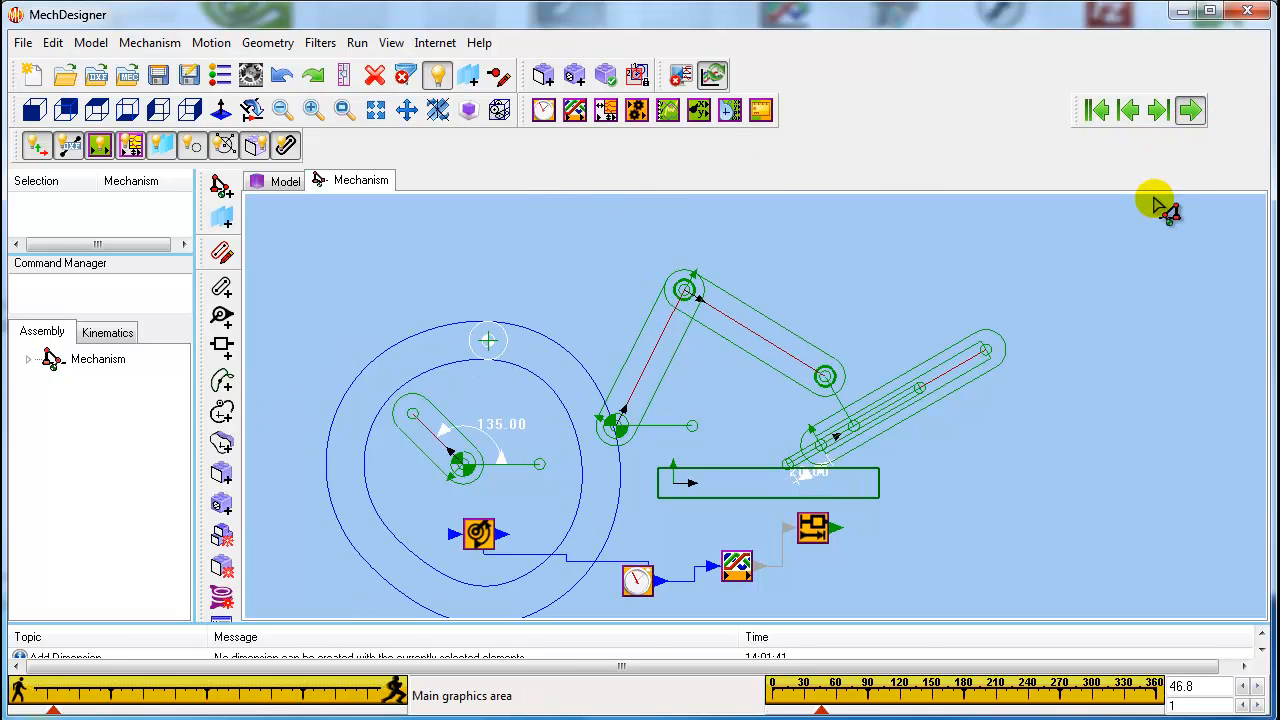